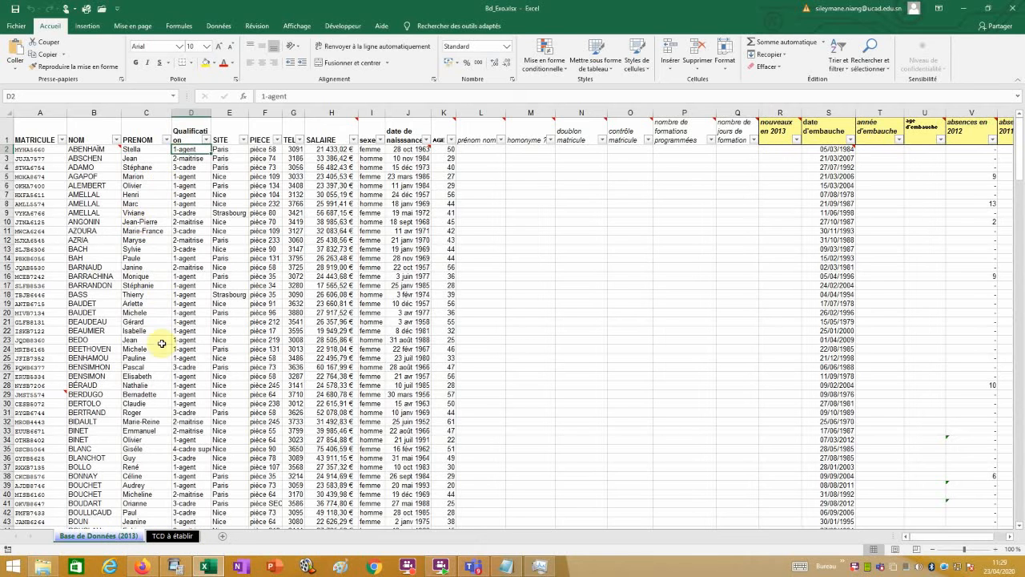
Check the TCD1 instruction on the TCD à établir sheet and create a pivot table from Base de Données (2013) on a new worksheet.
left_click(167, 539)
scroll(223, 387, "up", 3)
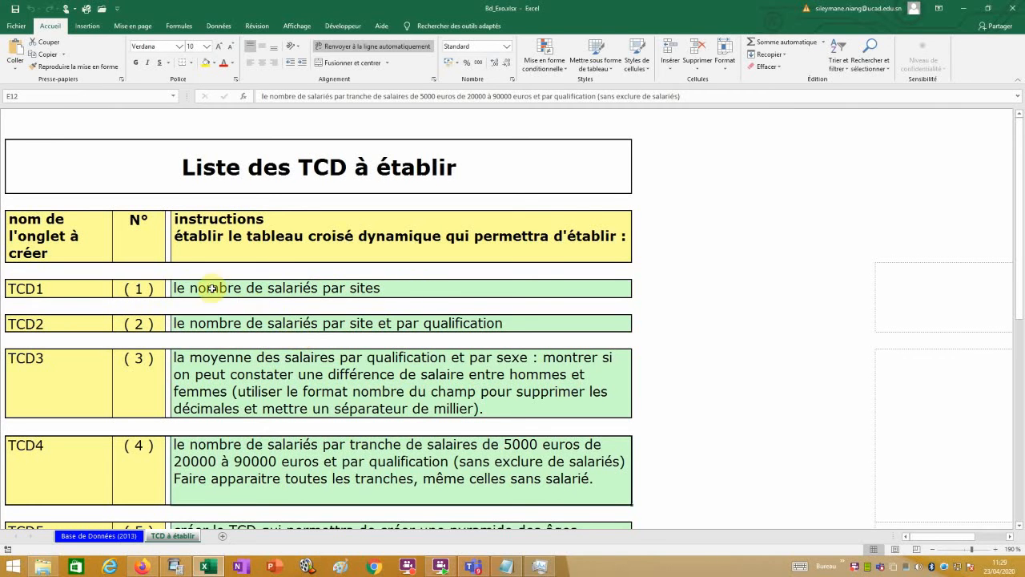
left_click(103, 536)
left_click(158, 286)
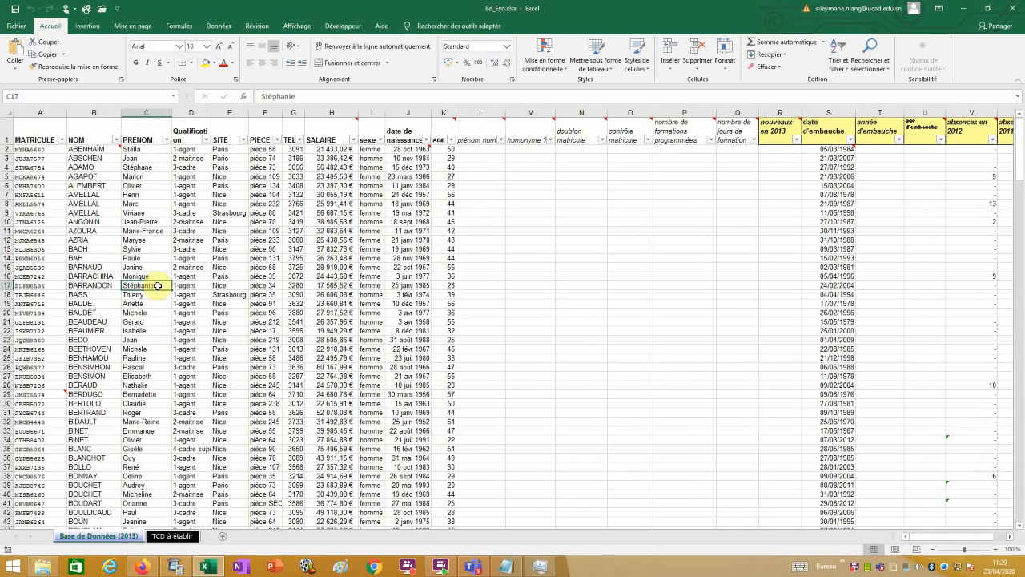
left_click(89, 26)
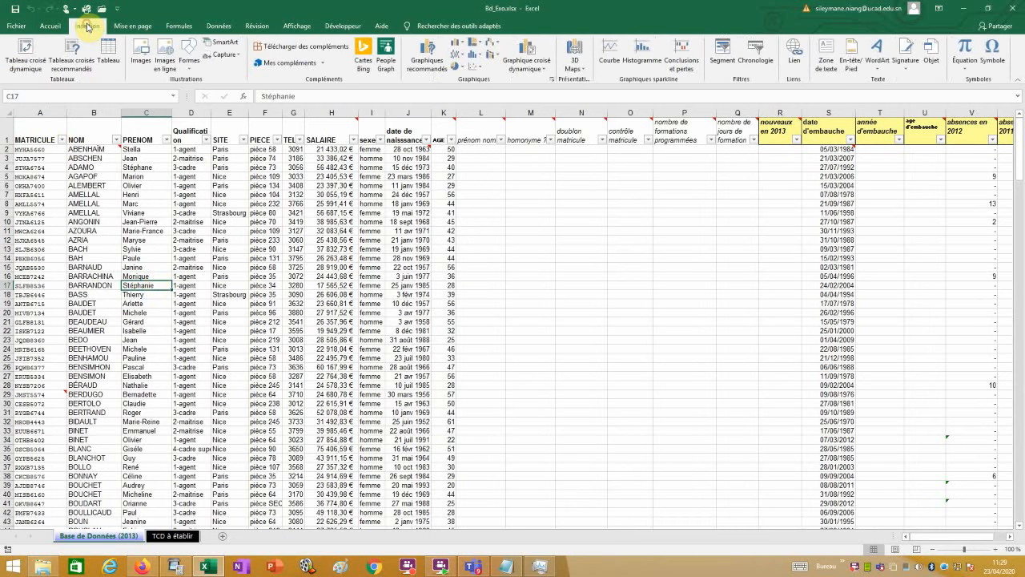
left_click(32, 52)
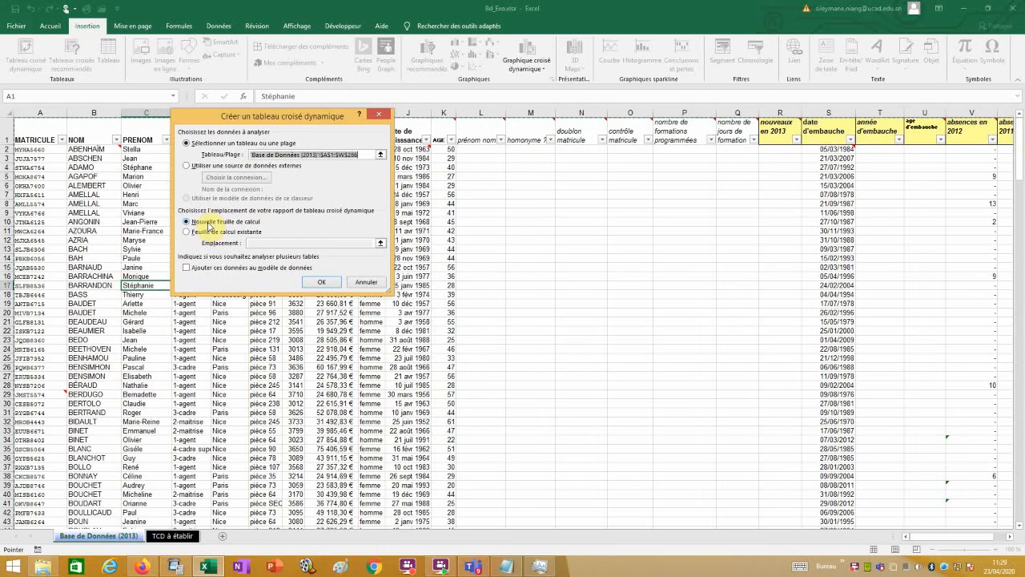
left_click(321, 283)
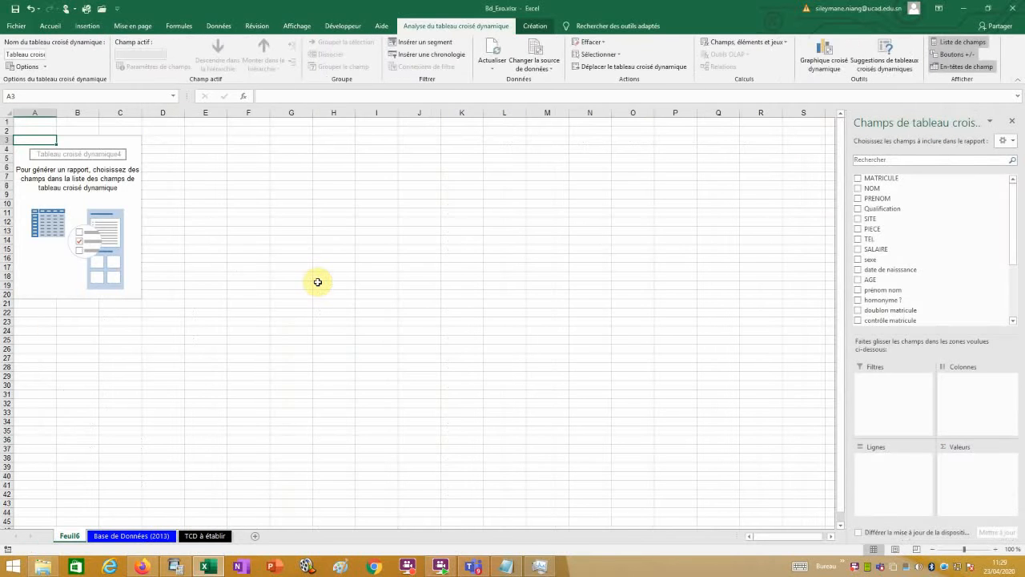
Enable the classic pivot table layout for the empty TCD1 pivot table so fields can be placed in the grid.
right_click(89, 211)
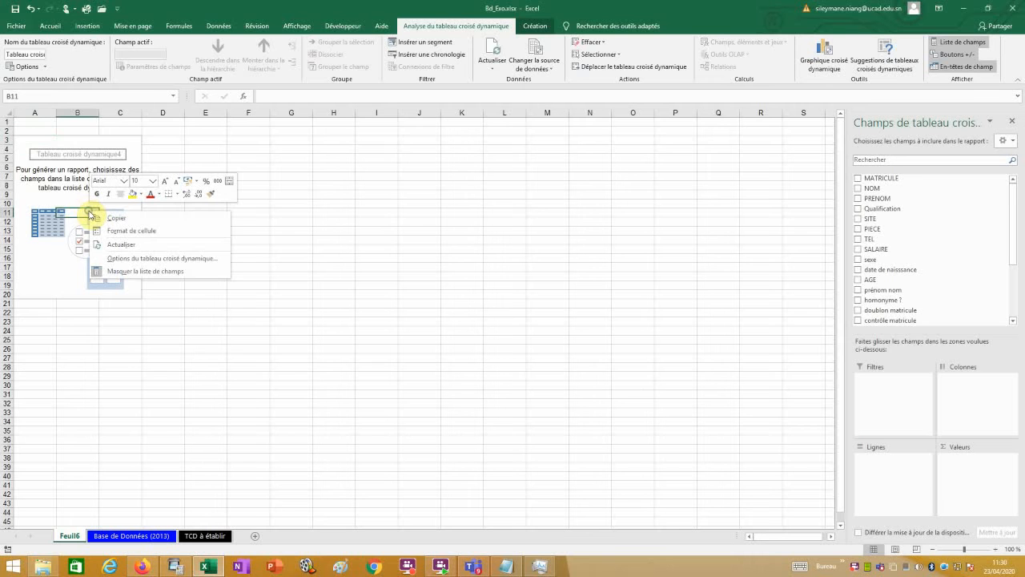
left_click(173, 259)
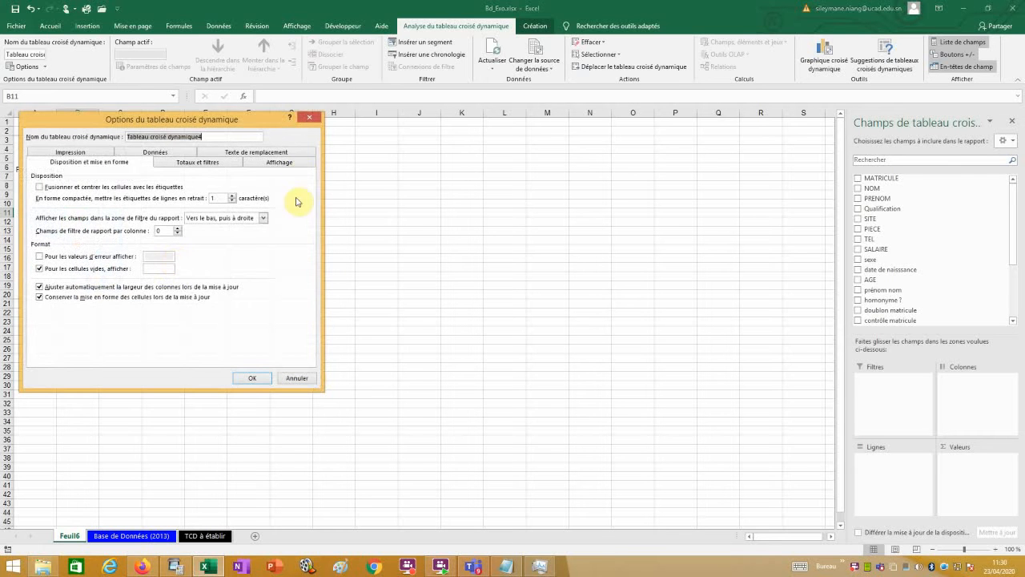
left_click(295, 166)
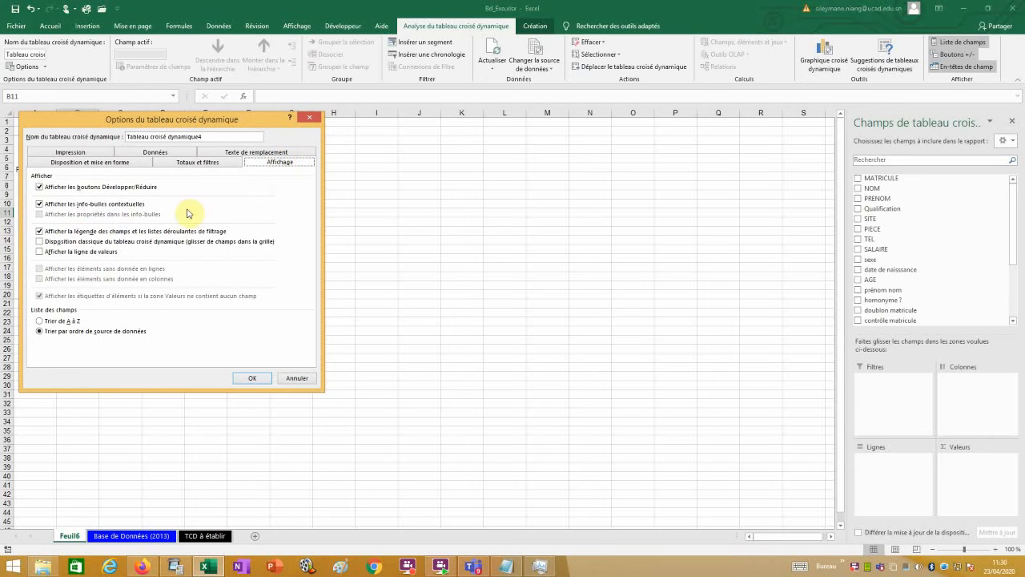
left_click(41, 243)
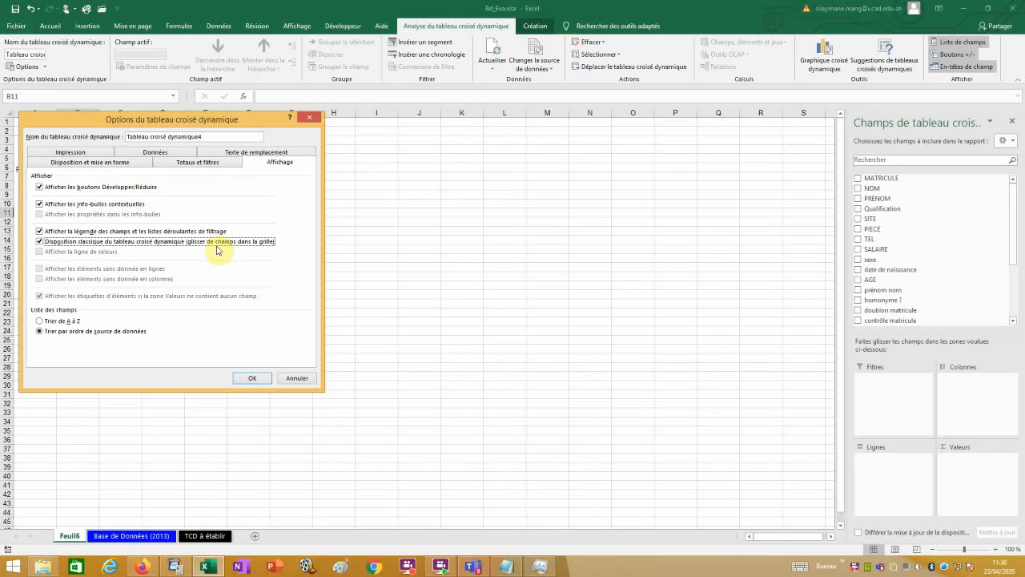
left_click(252, 378)
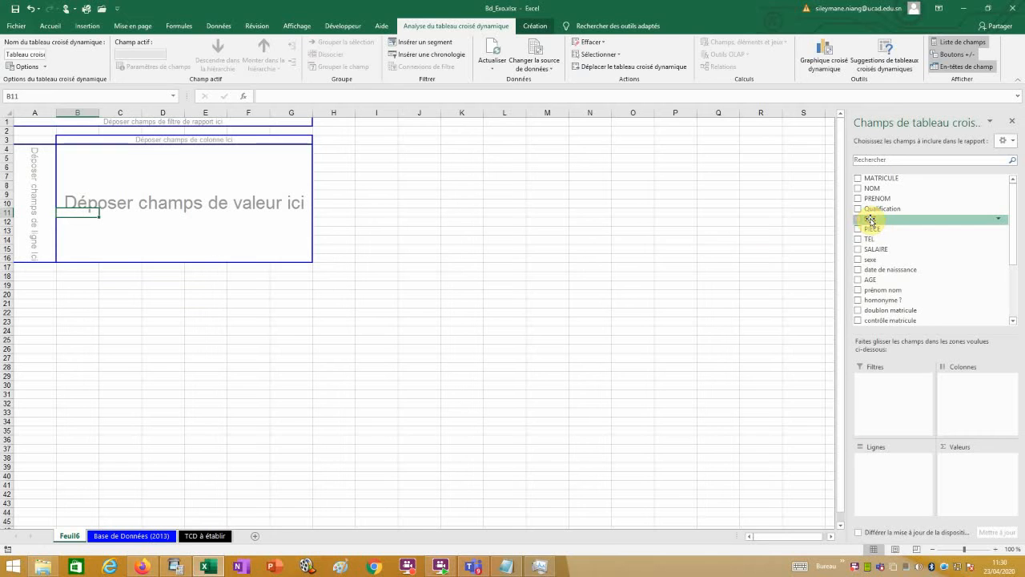
Place SITE in the rows and PRENOM in the values to count employees per site.
left_click_drag(870, 220, 35, 202)
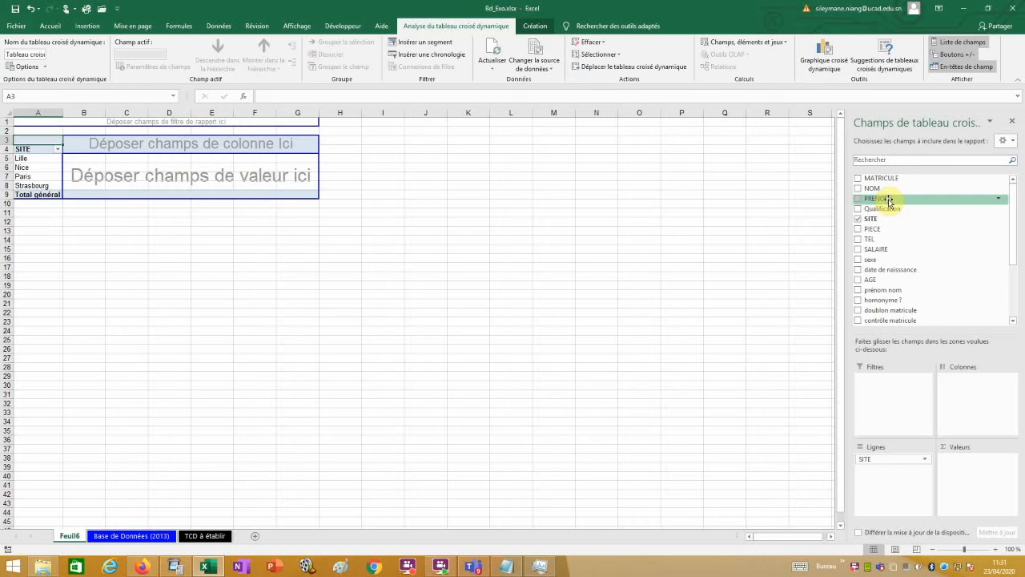
left_click_drag(889, 200, 174, 173)
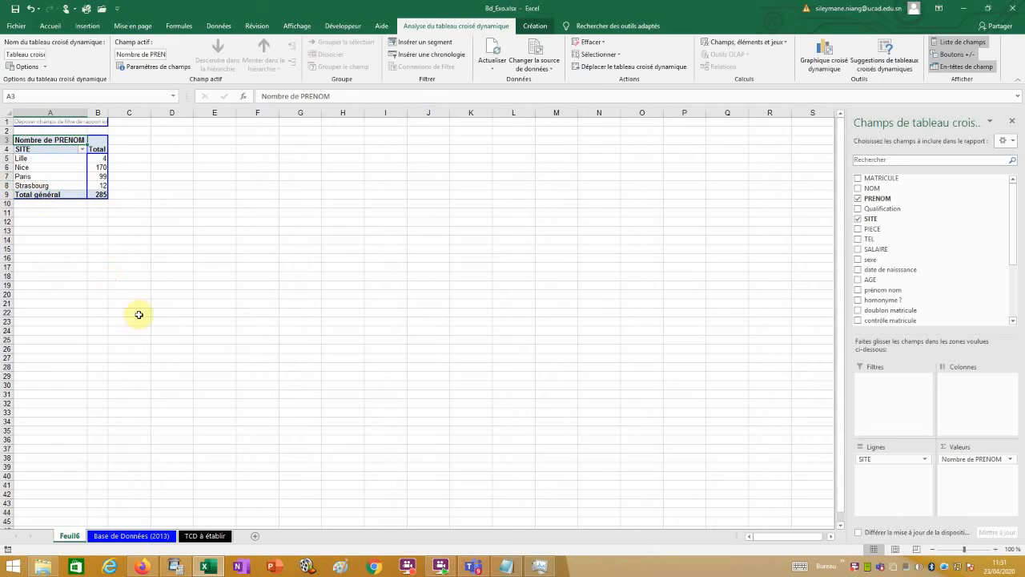
Check the TCD2 instruction and create a second pivot table from Base de Données (2013) on a new worksheet.
left_click(210, 537)
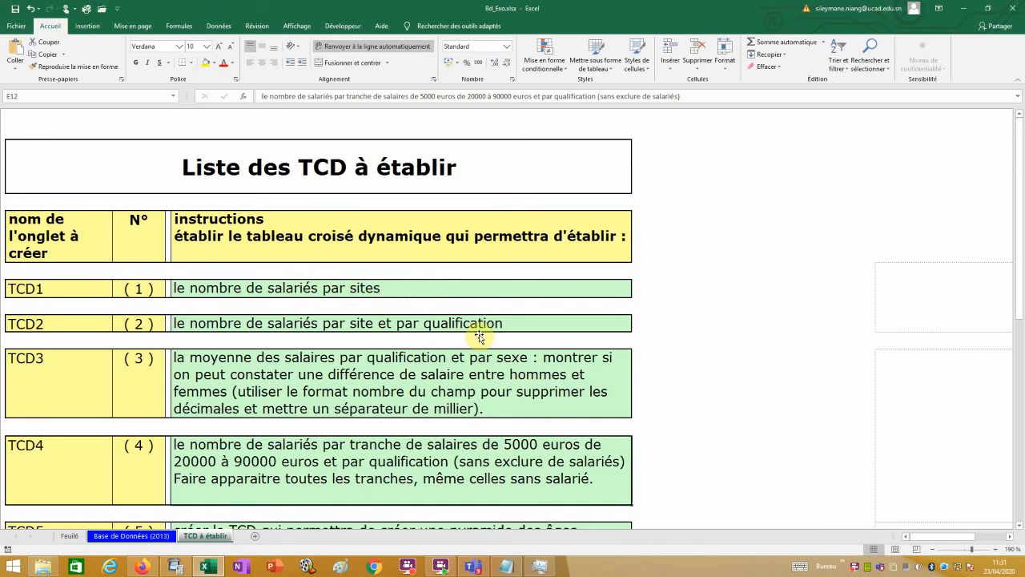
left_click(115, 537)
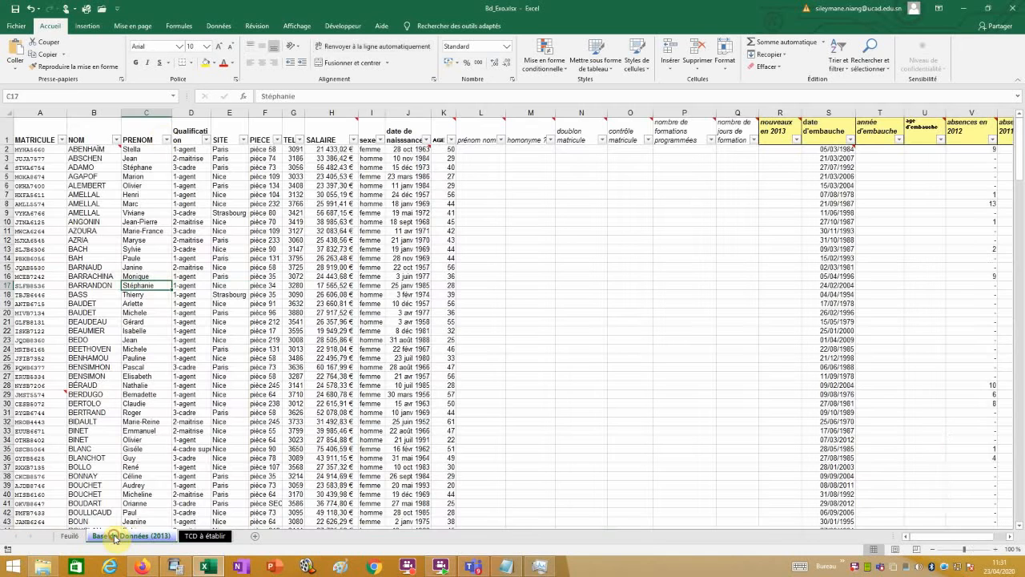
left_click(86, 26)
left_click(26, 52)
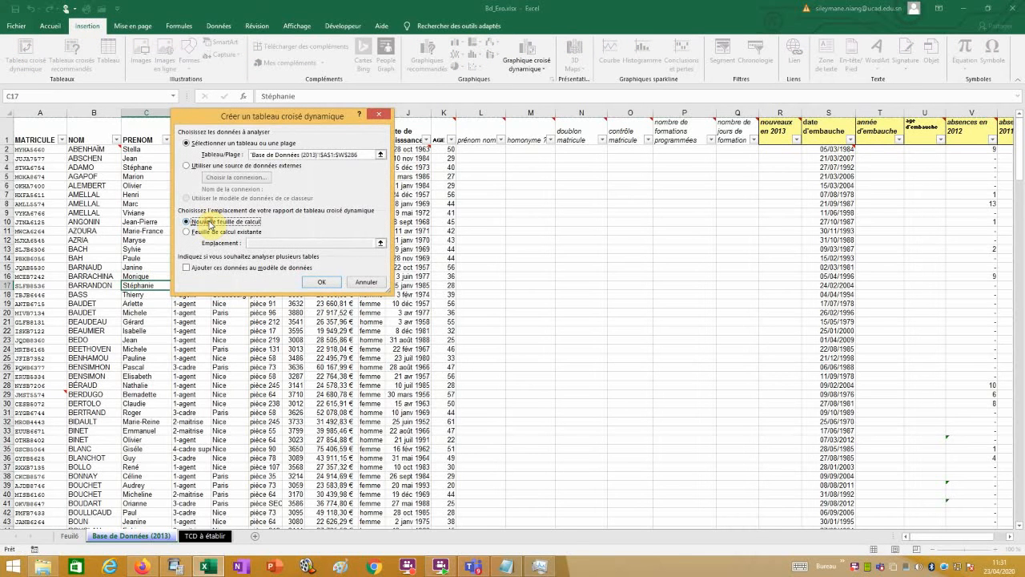
left_click(319, 282)
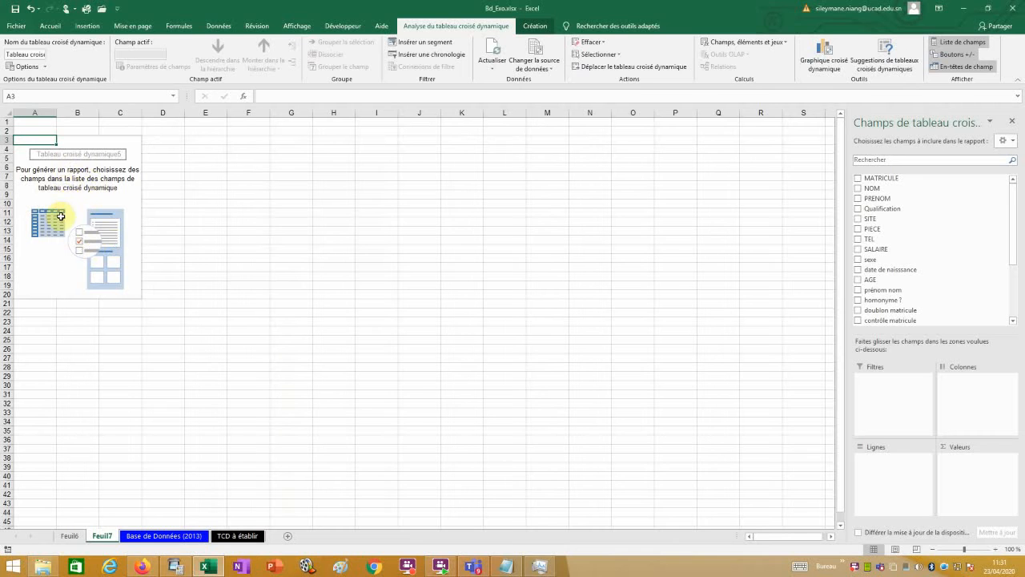
Switch the second, still empty pivot table to the classic layout in its display options.
right_click(63, 222)
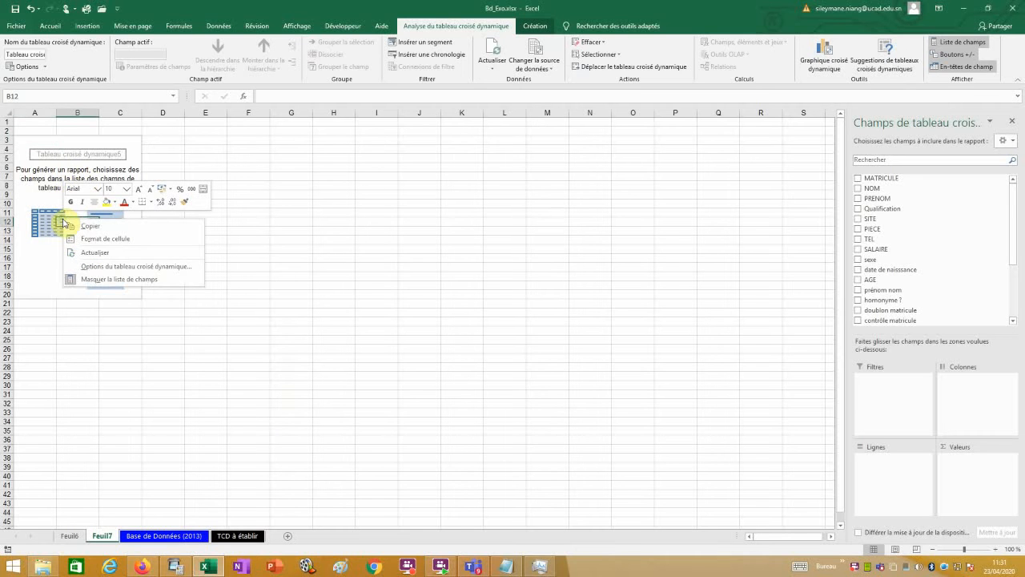
left_click(150, 266)
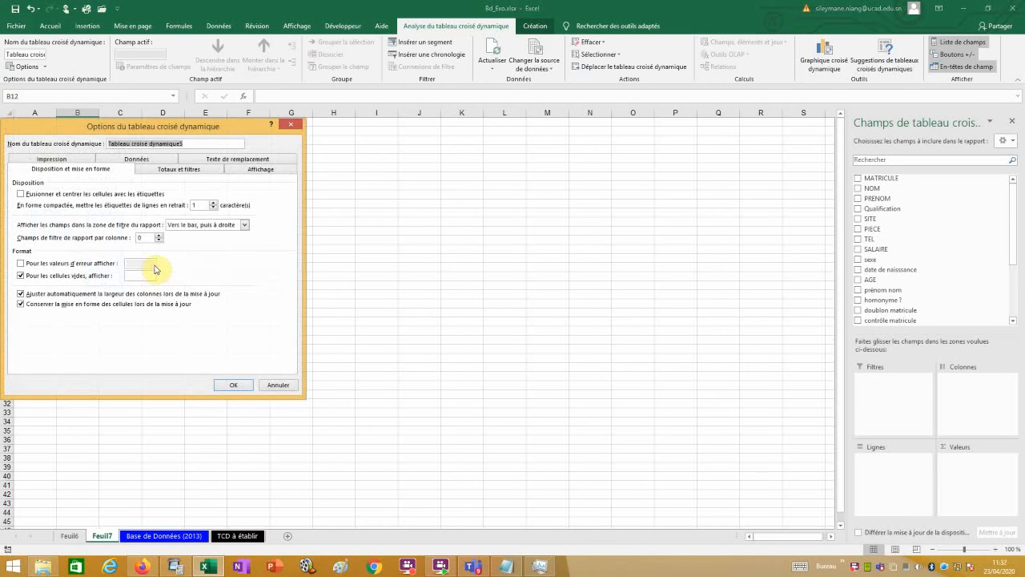
left_click(261, 170)
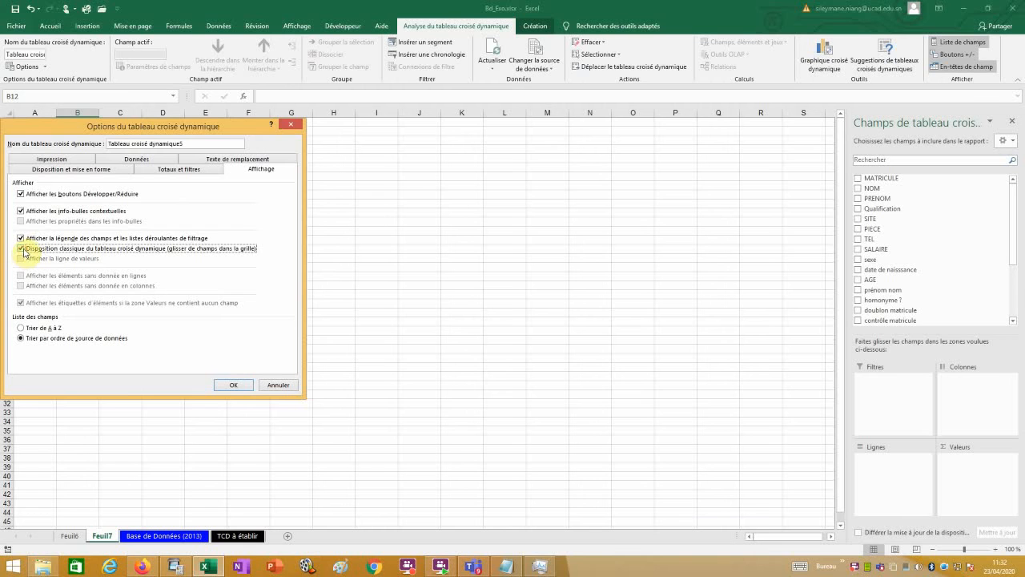
left_click(234, 386)
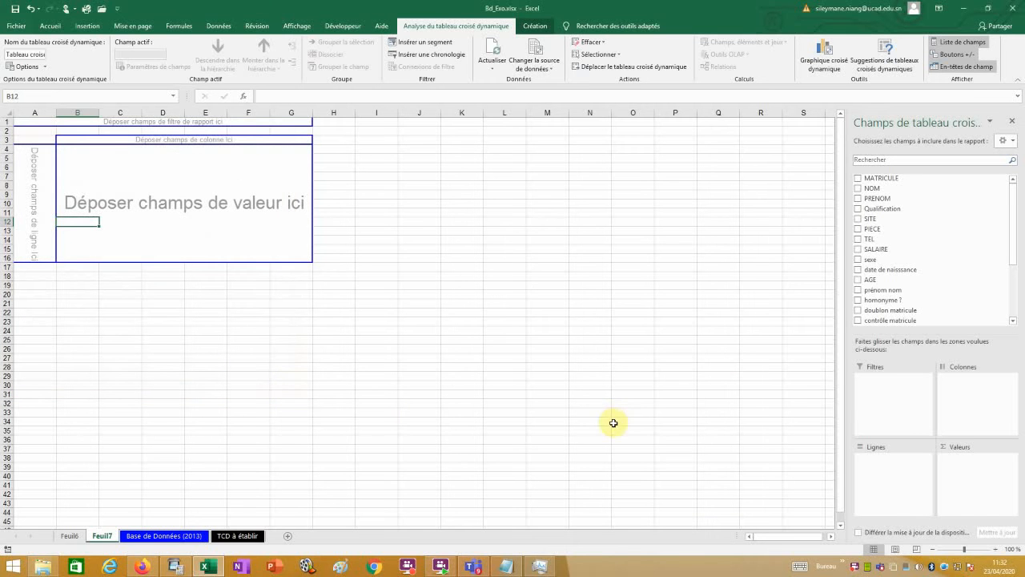
Place SITE in the rows, Qualification in the columns and NOM in the values to count employees by site and qualification.
left_click_drag(873, 218, 32, 202)
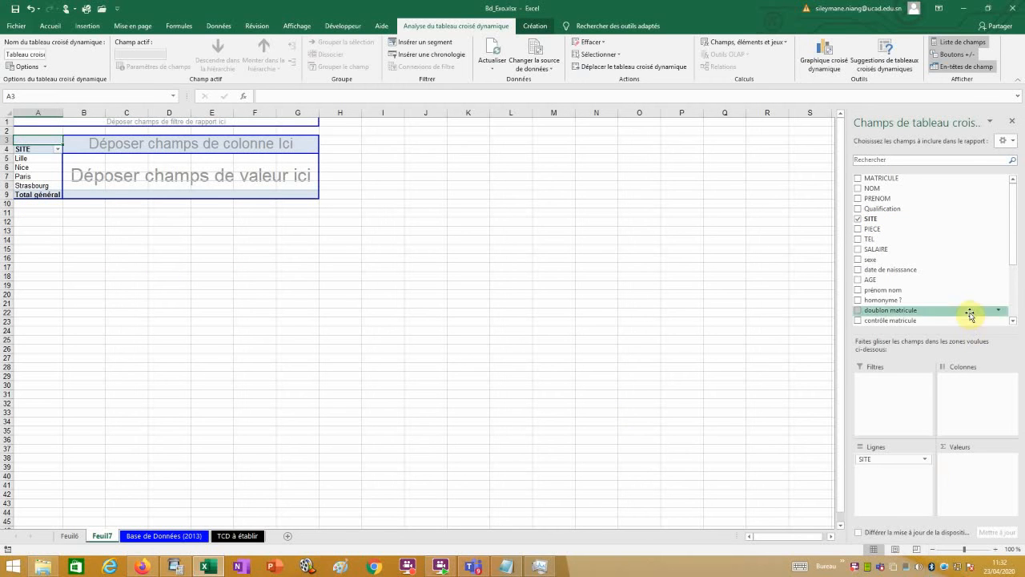
left_click_drag(898, 212, 200, 148)
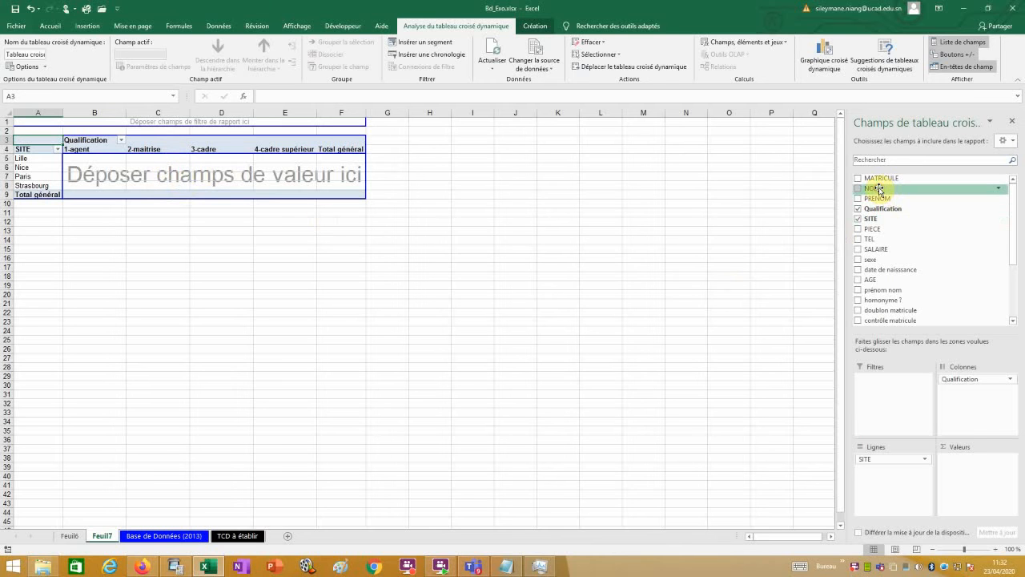
left_click_drag(879, 189, 183, 173)
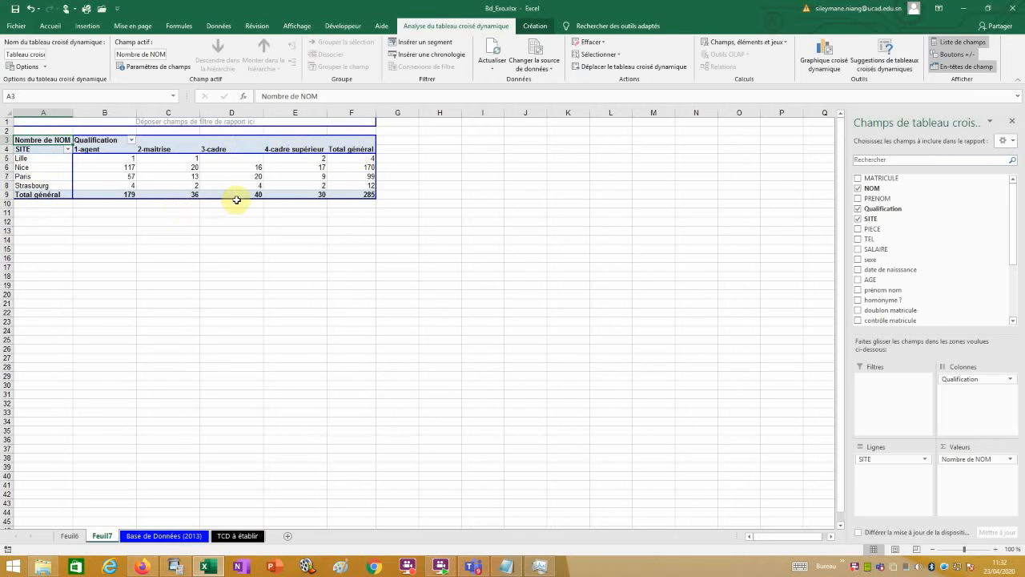
Examine the employee counts for 4-cadre supérieur in Nice, 1-agent in Lille and Nice, and the grand total.
left_click(310, 168)
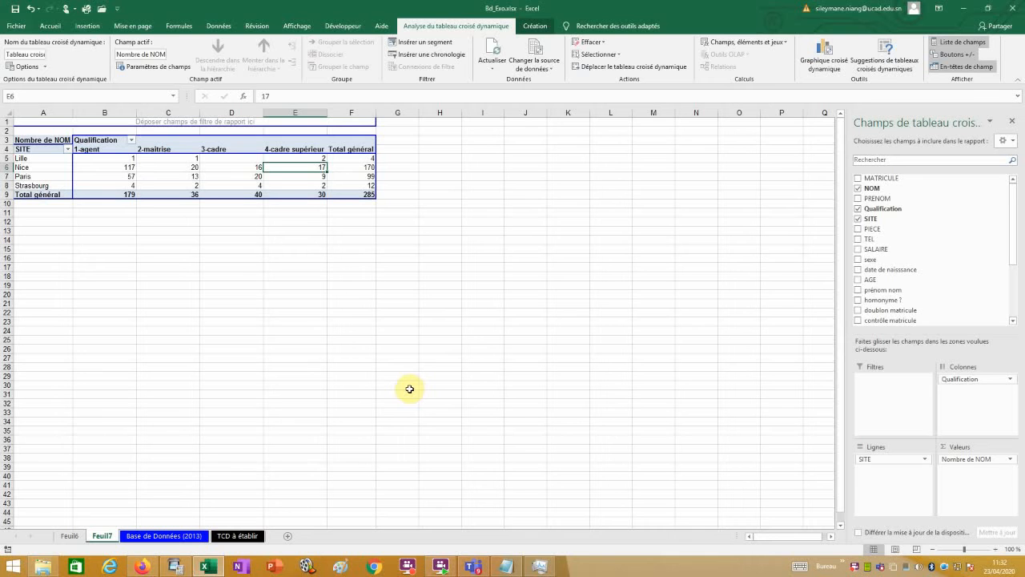
left_click(112, 157)
left_click(340, 366)
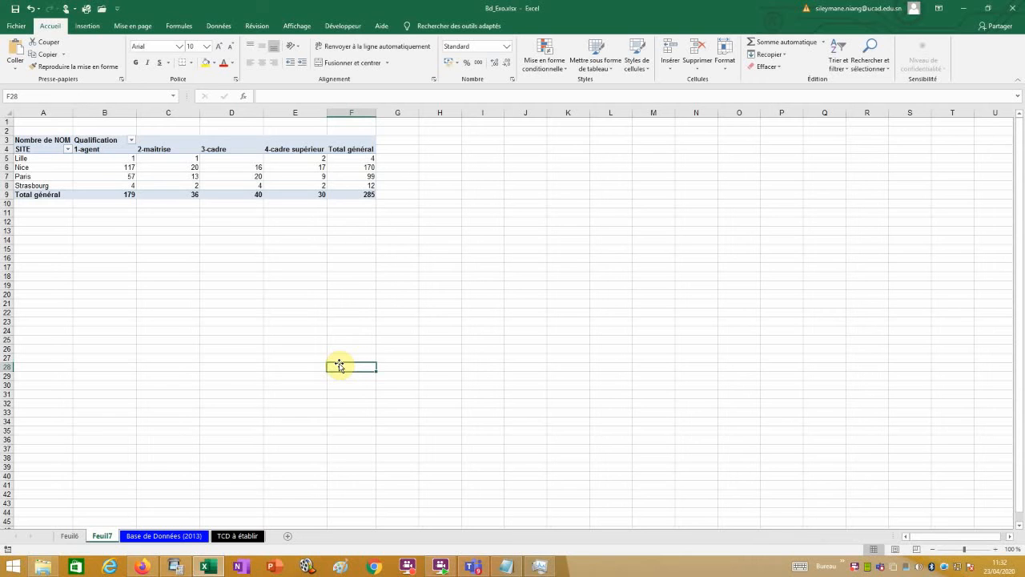
left_click(114, 166)
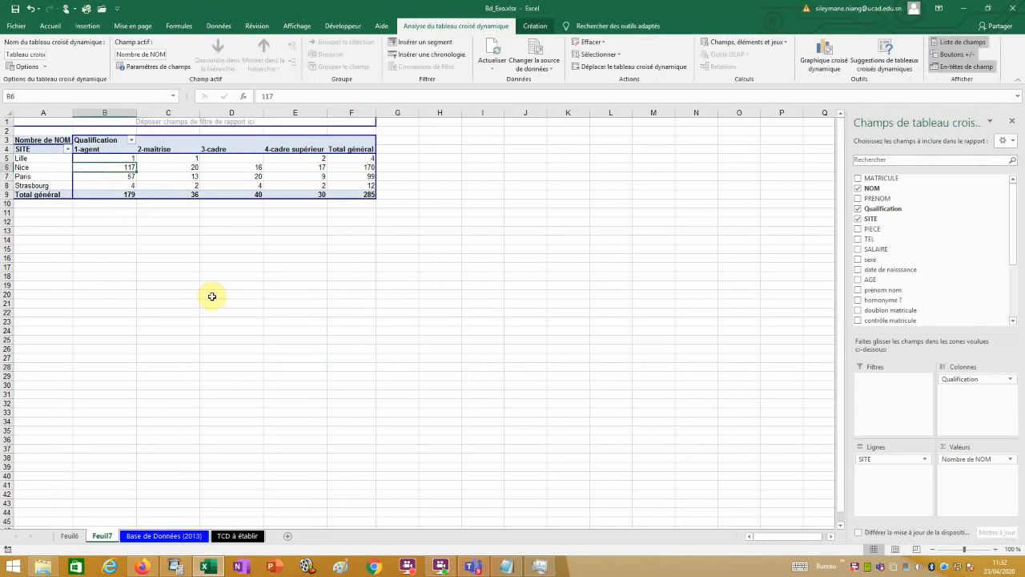
left_click(360, 194)
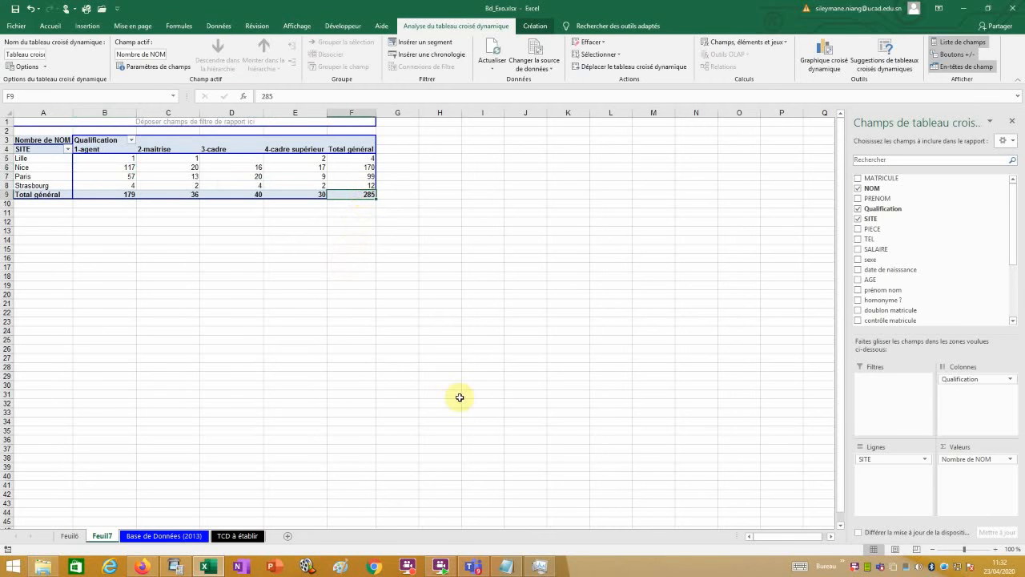
mouse_move(360, 194)
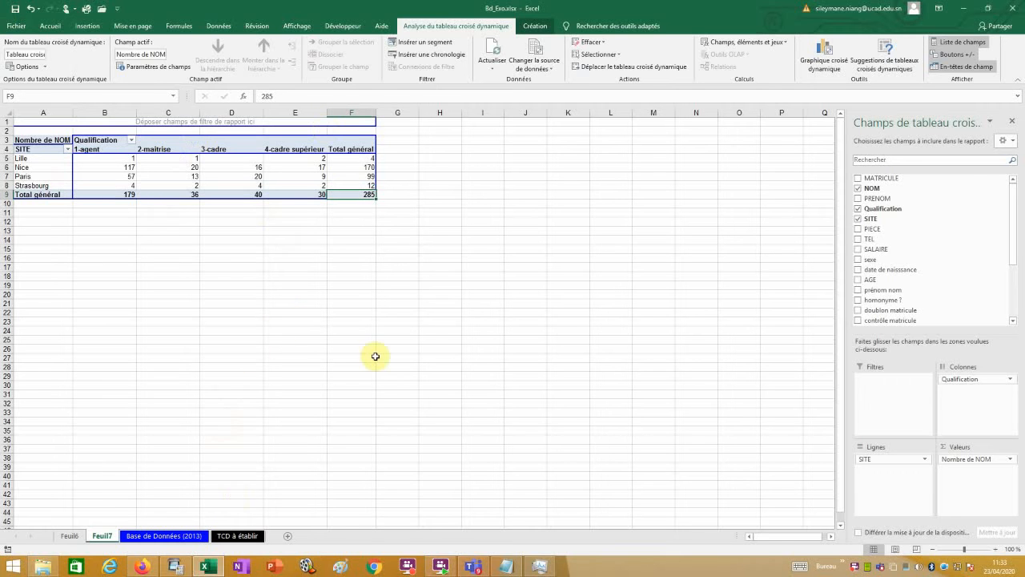
Check the TCD3 instruction and create a third pivot table from Base de Données (2013) on a new worksheet.
left_click(234, 536)
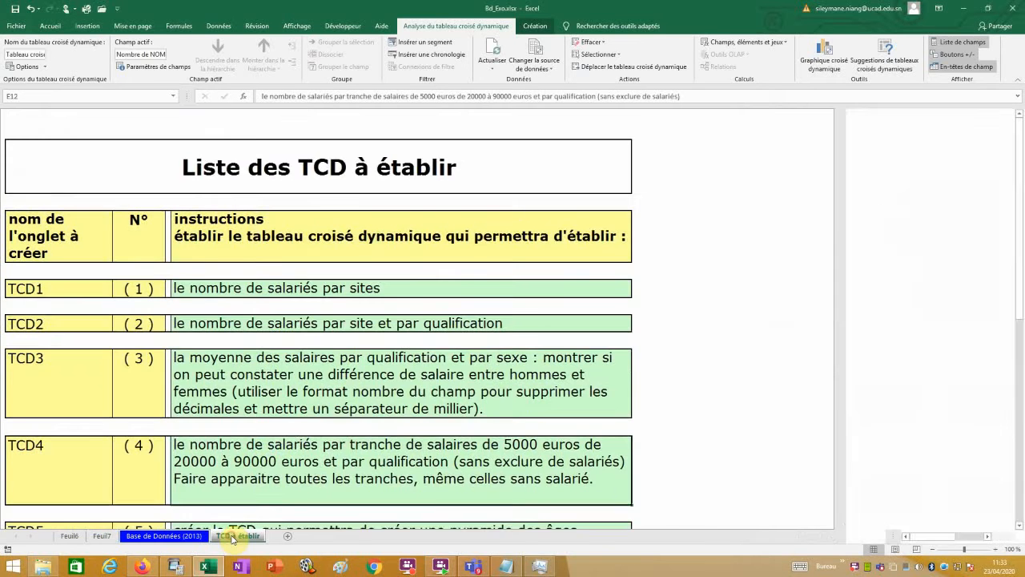
scroll(264, 405, "down", 1)
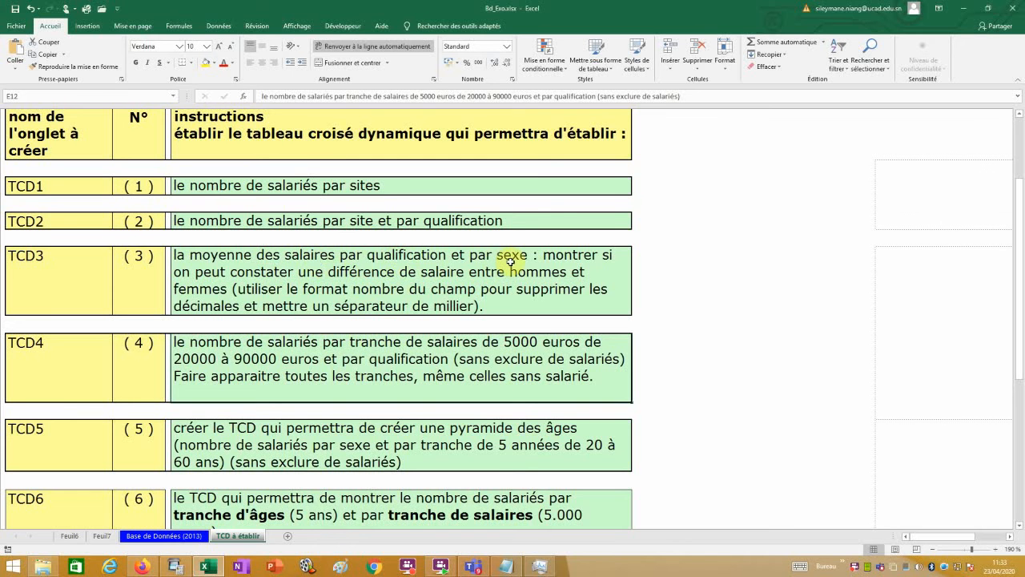
left_click(163, 539)
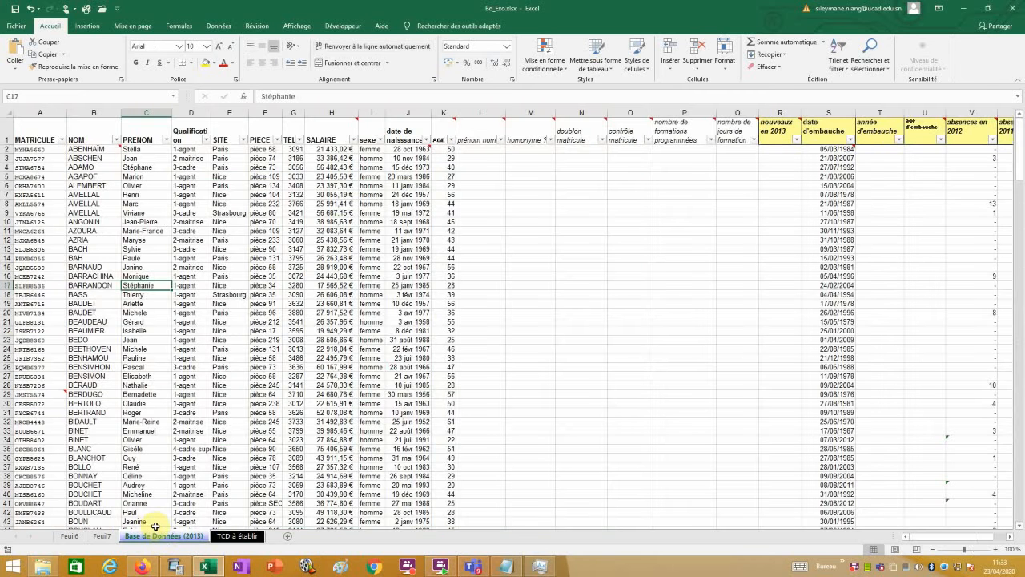
left_click(81, 30)
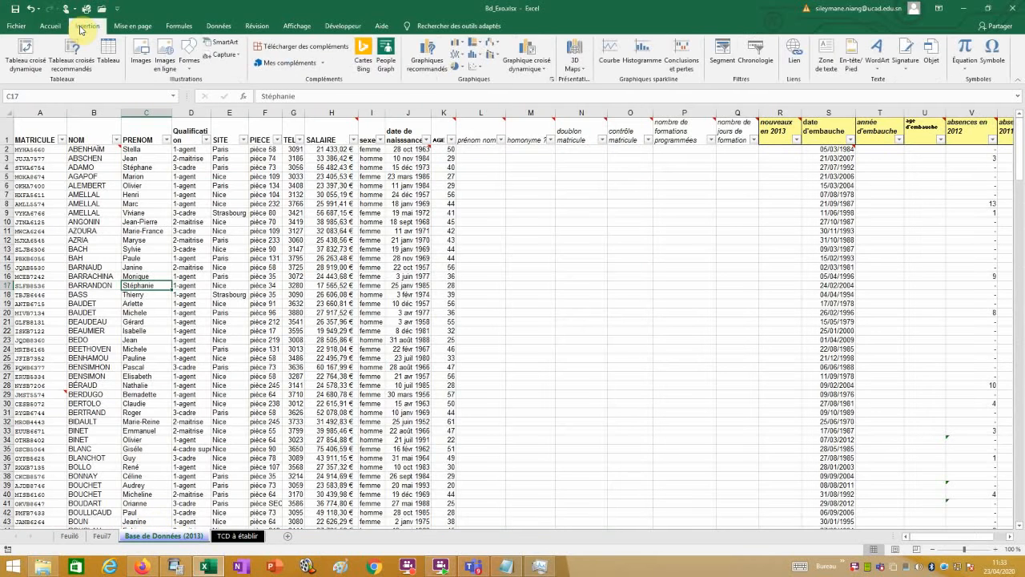
left_click(26, 51)
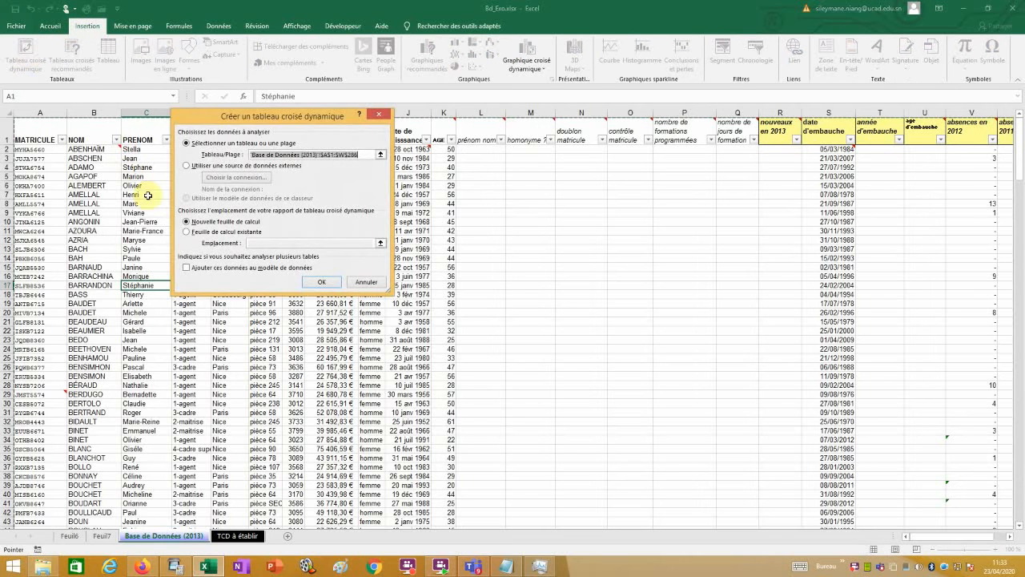
left_click(210, 223)
left_click(323, 283)
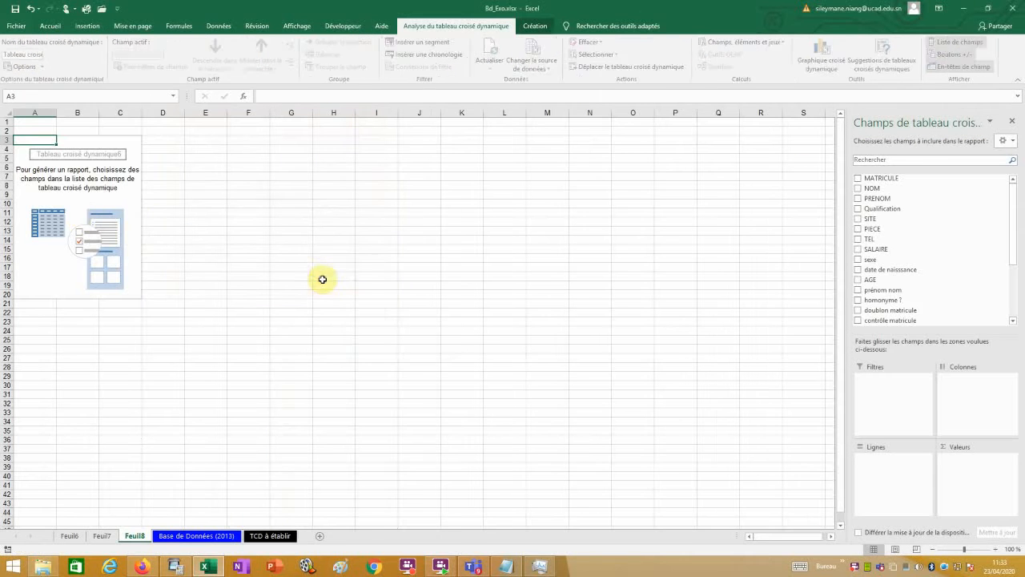
Switch the empty third pivot table to the classic layout in its display options.
right_click(80, 216)
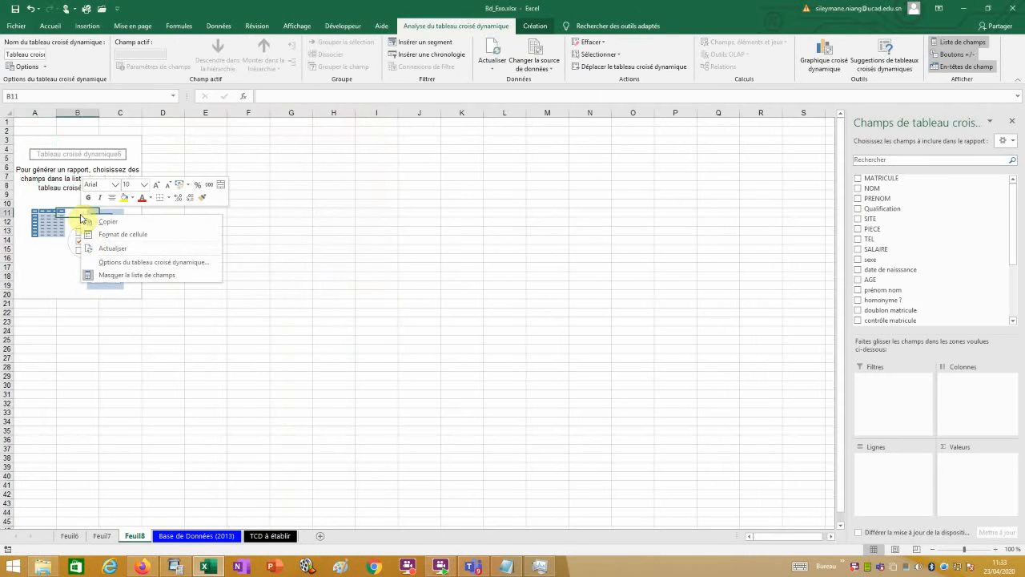
left_click(118, 263)
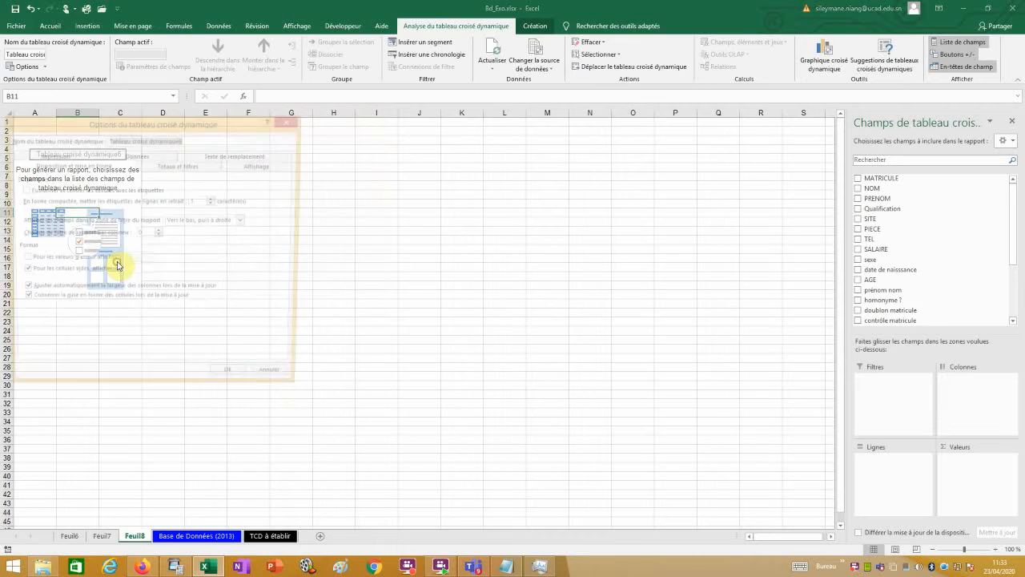
left_click(265, 166)
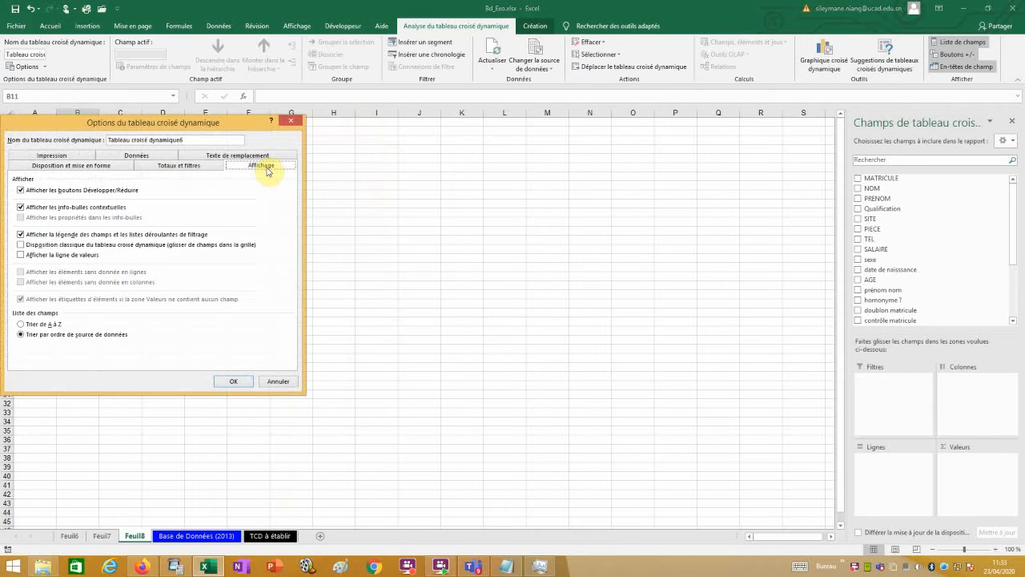
left_click(21, 245)
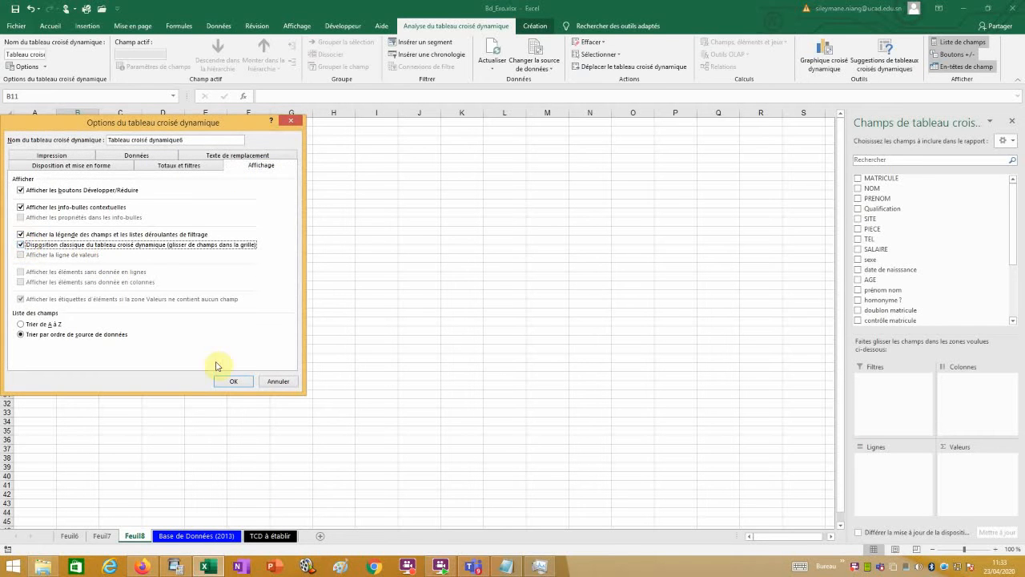
left_click(233, 382)
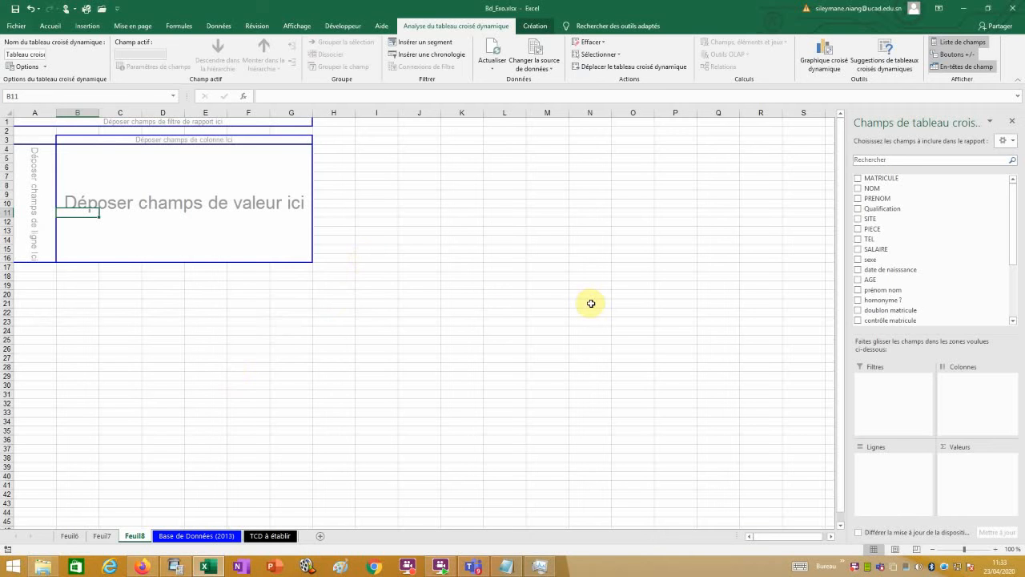
Check the TCD3 instruction, then place Qualification in the columns, sexe in the rows and SALAIRE in the values of the third pivot table.
left_click(270, 535)
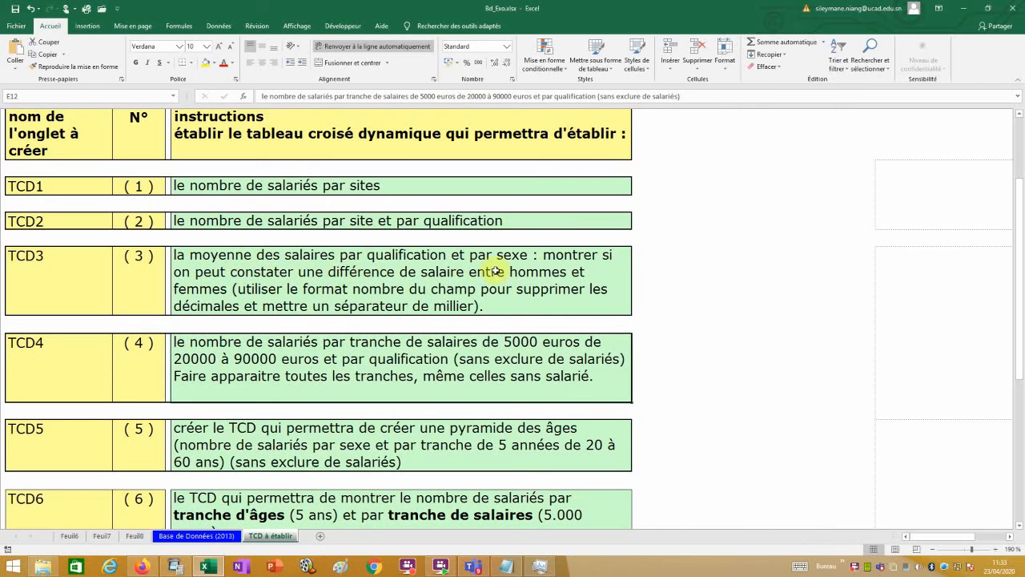
left_click(134, 536)
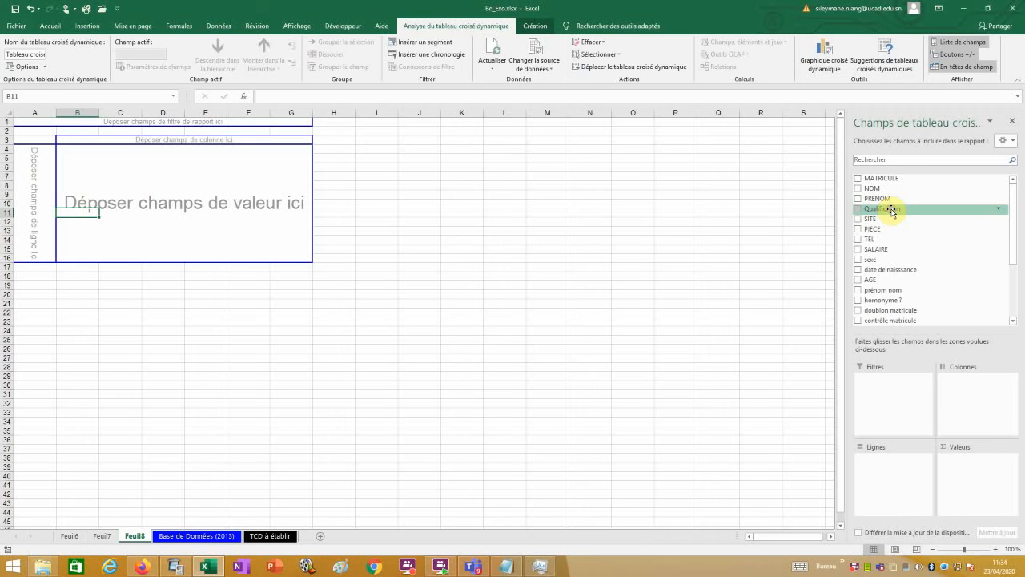
left_click_drag(892, 211, 208, 145)
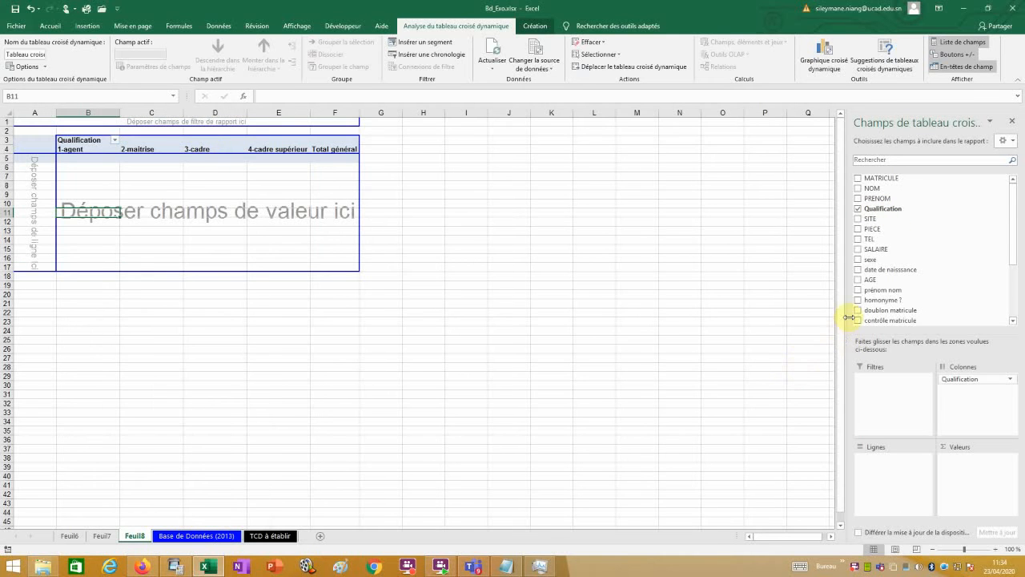
left_click_drag(881, 249, 28, 213)
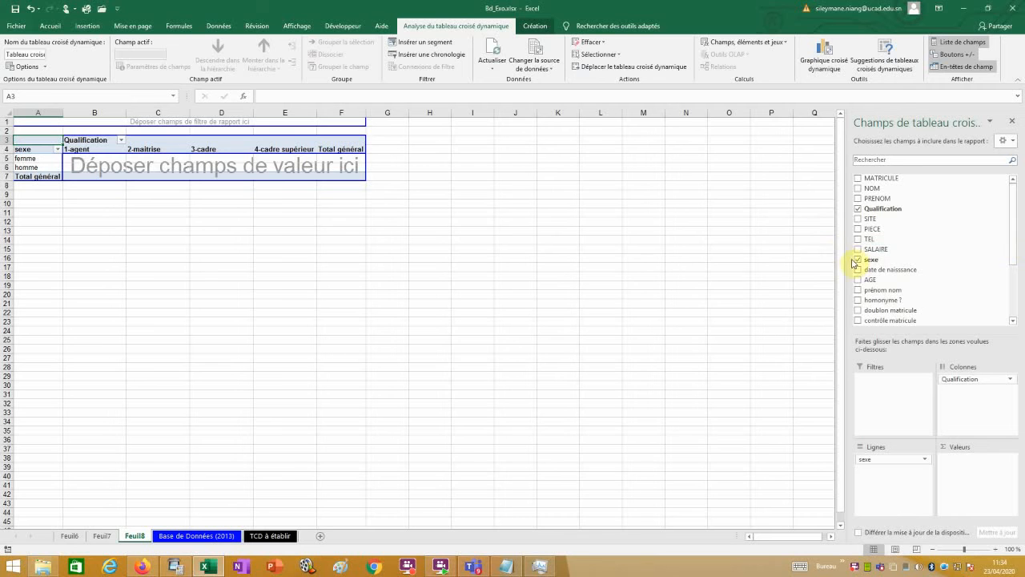
left_click_drag(875, 249, 193, 178)
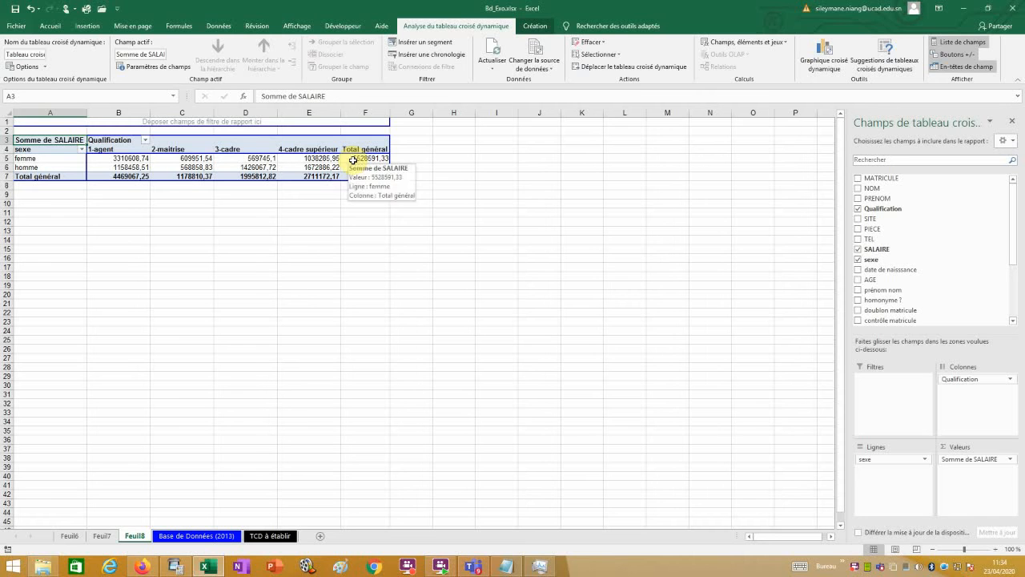
Summarize the SALAIRE value field by Moyenne instead of Somme.
right_click(178, 166)
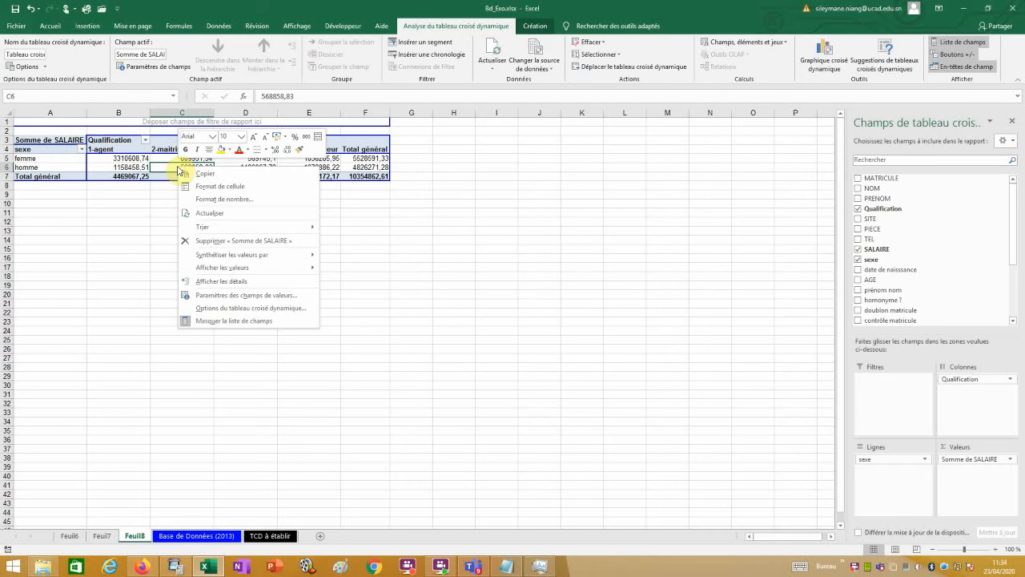
left_click(238, 296)
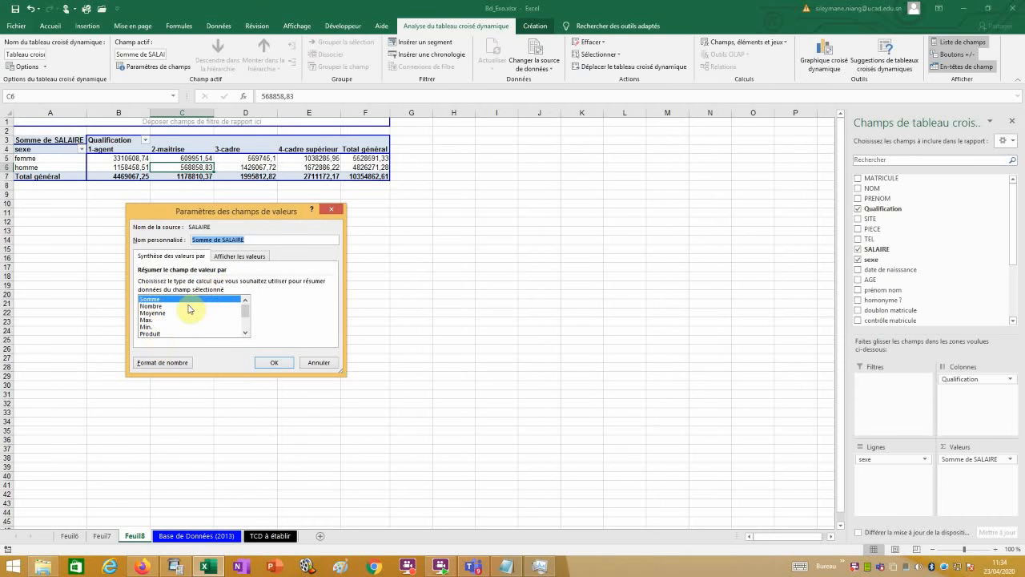
left_click(154, 313)
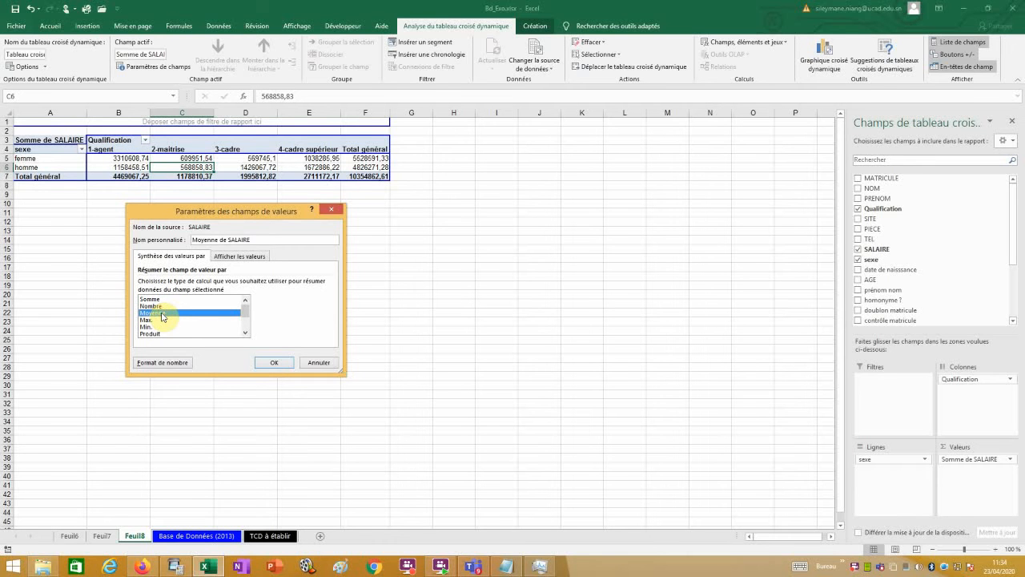
Format the average salaries as Nombre with a thousands separator and 0 decimals, and apply the value field settings.
left_click(171, 365)
left_click(172, 365)
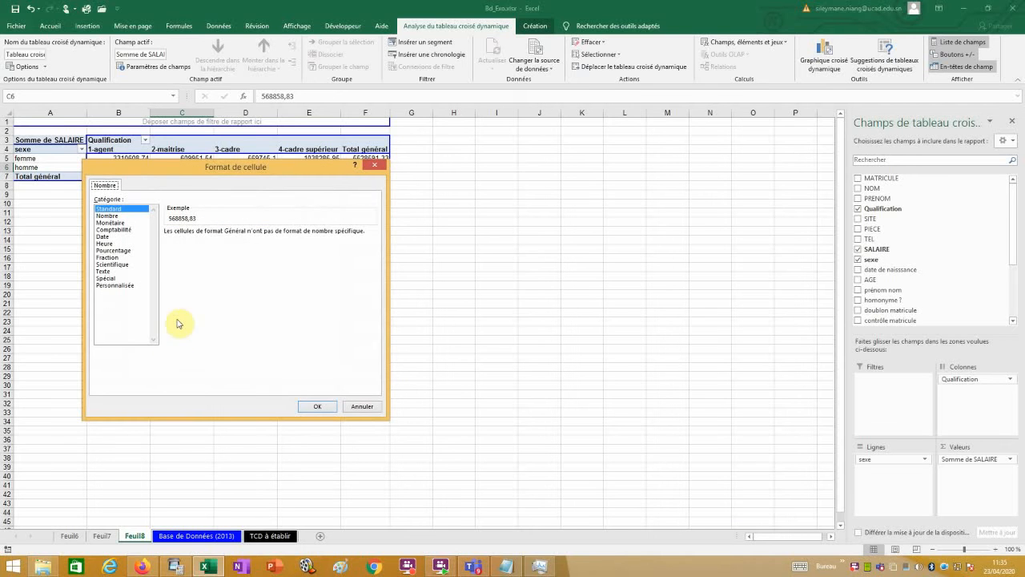
left_click(109, 216)
left_click(115, 223)
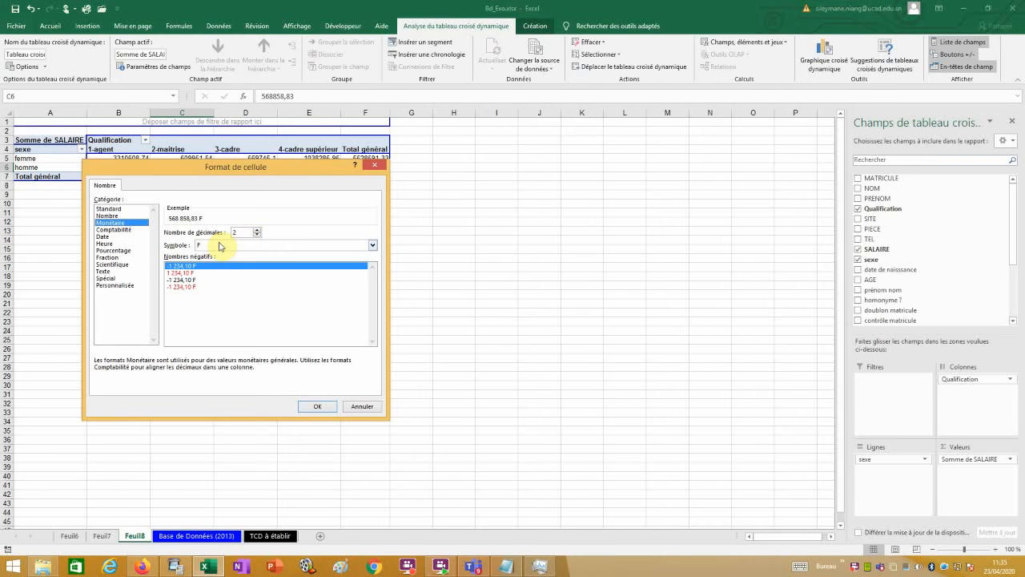
left_click(111, 215)
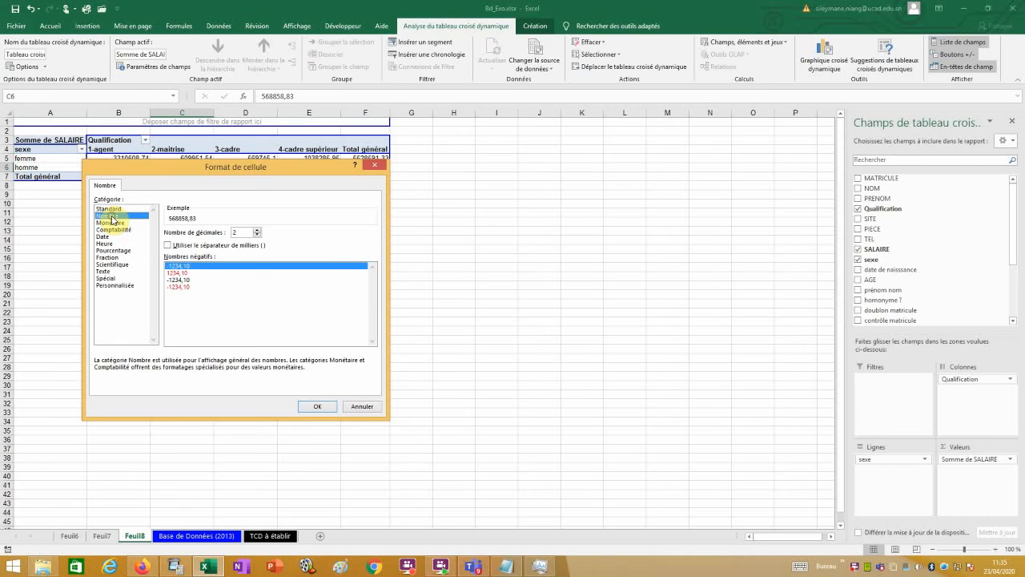
left_click(177, 248)
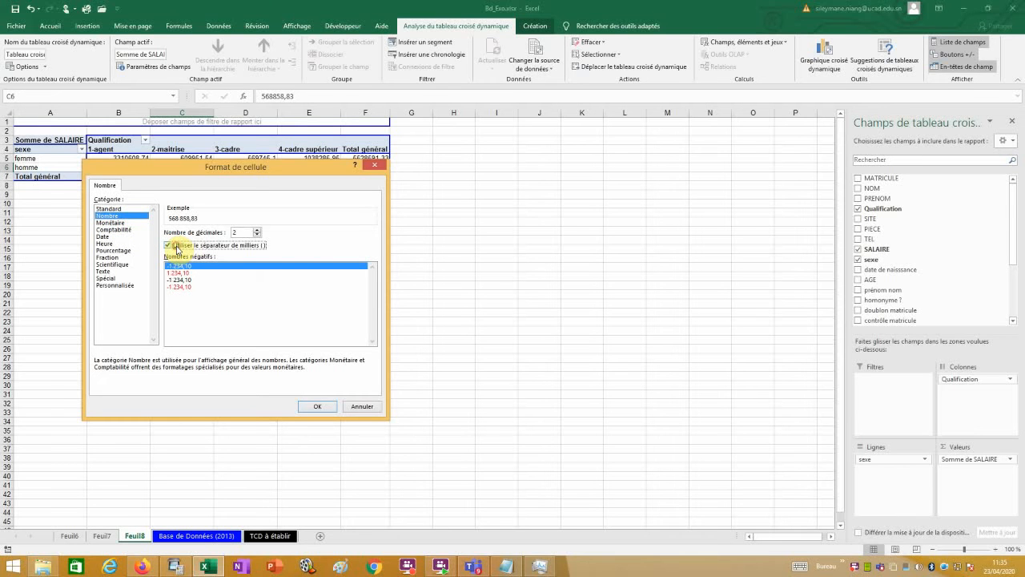
left_click(258, 236)
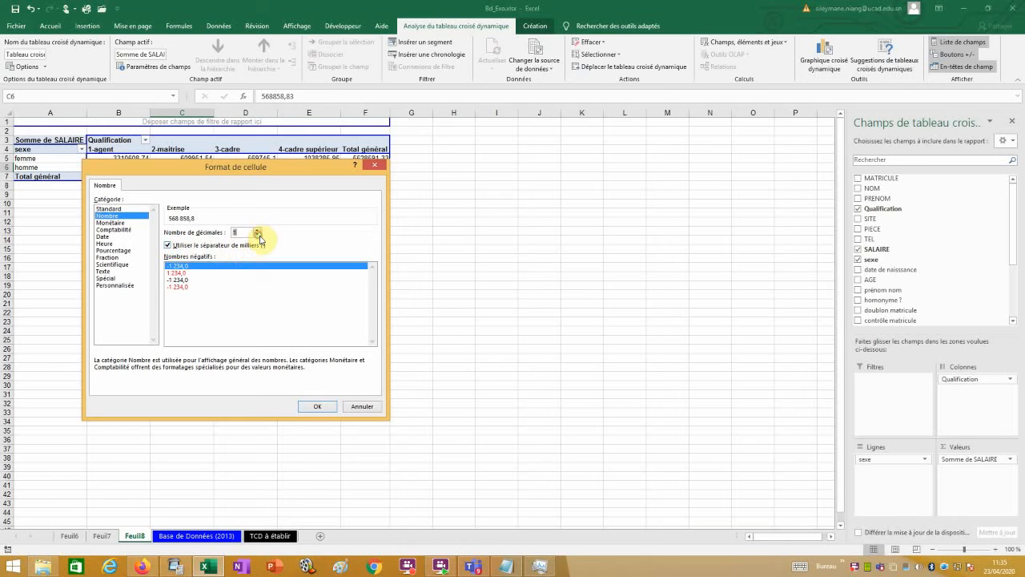
left_click(317, 406)
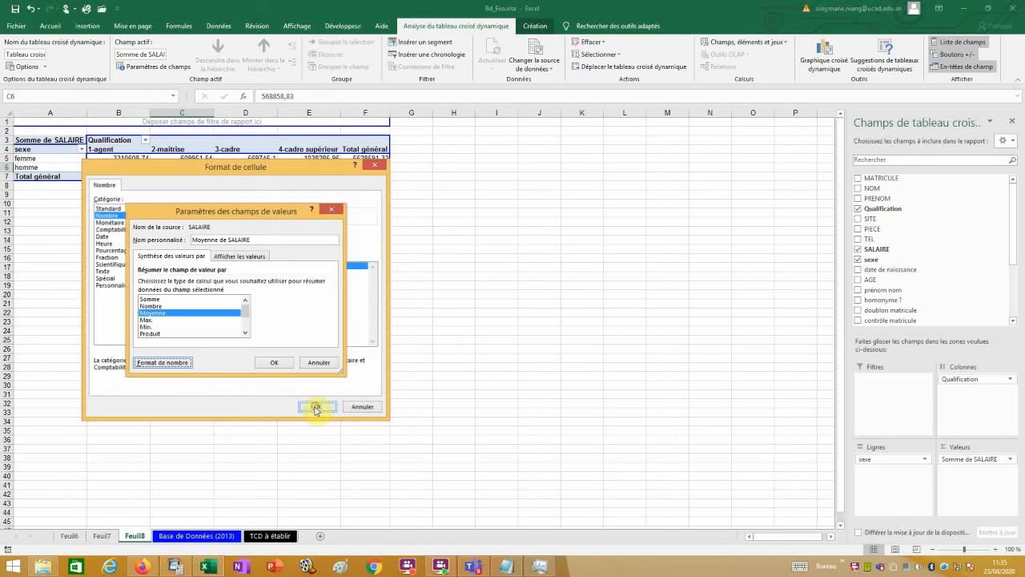
left_click(274, 362)
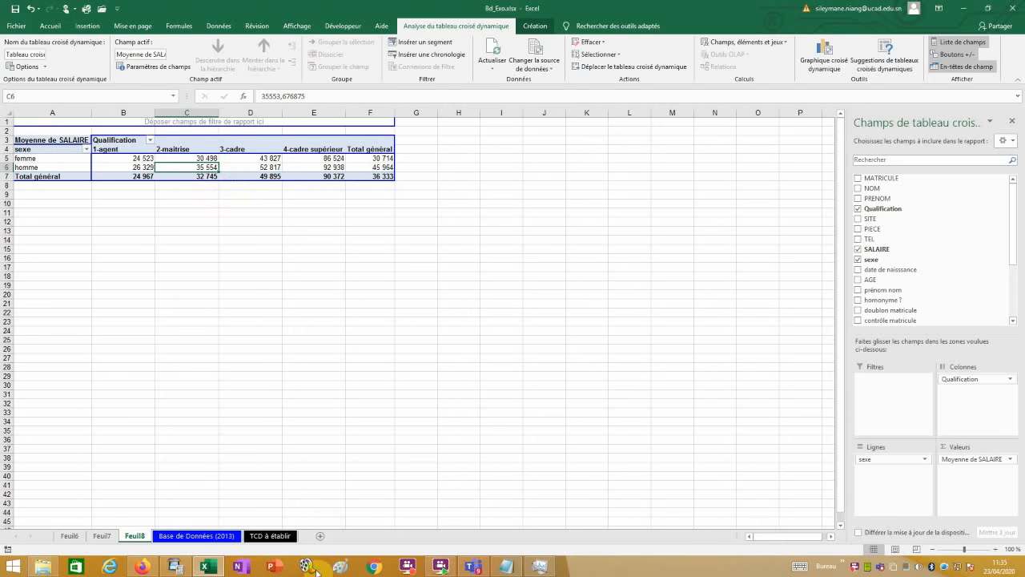
Reread the TCD3 instruction and compare the average salaries of femme and homme across the qualifications.
left_click(270, 536)
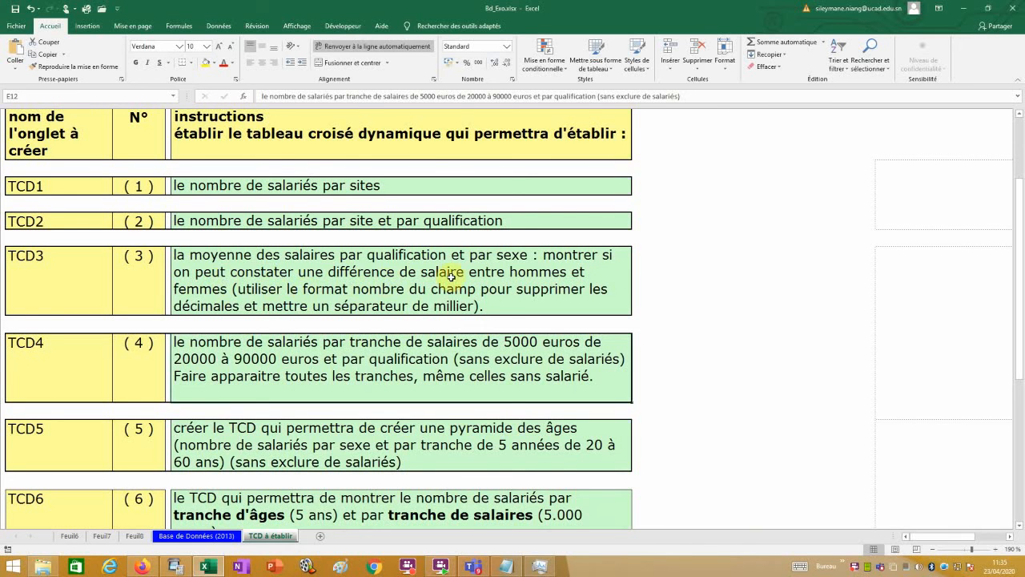
left_click(135, 535)
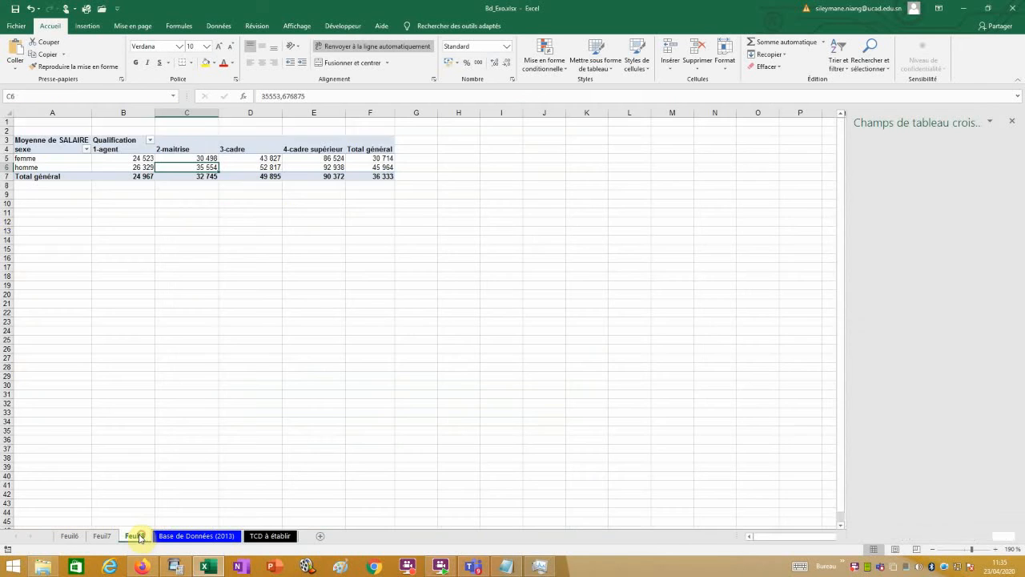
mouse_move(378, 160)
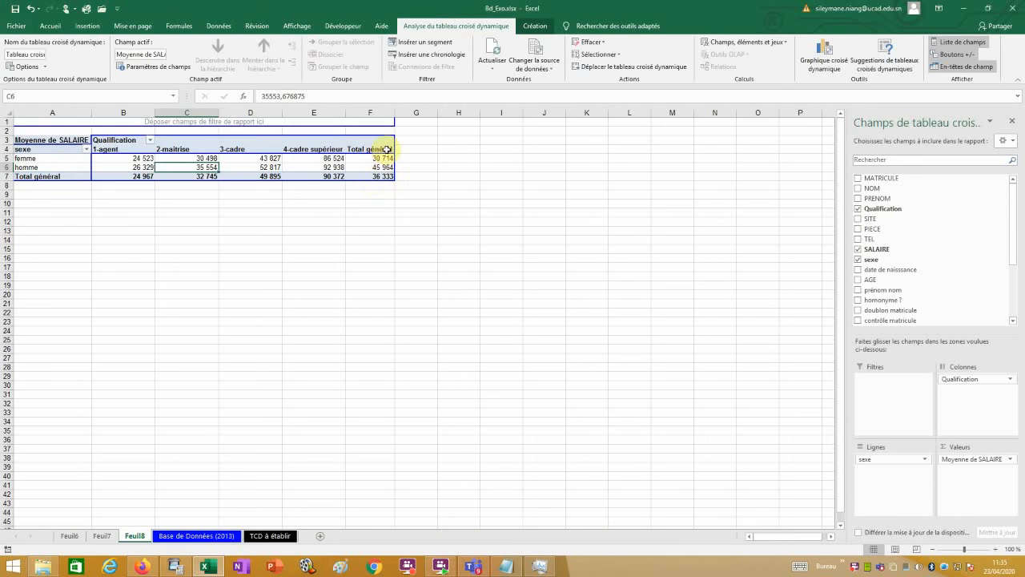
Check the TCD4 instruction and create a fourth pivot table from Base de Données (2013) on a new worksheet.
left_click(270, 535)
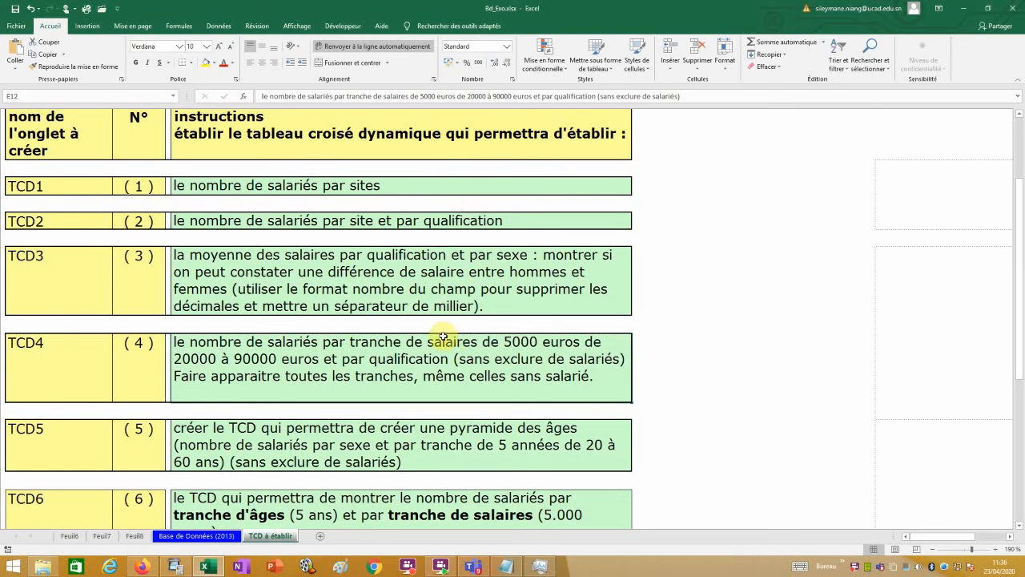
left_click(194, 541)
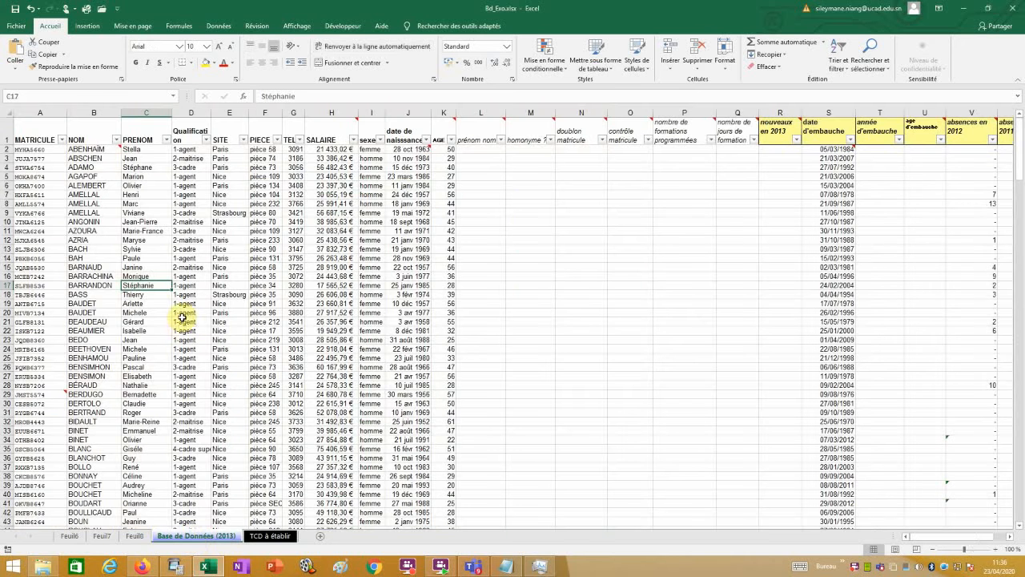
left_click(95, 27)
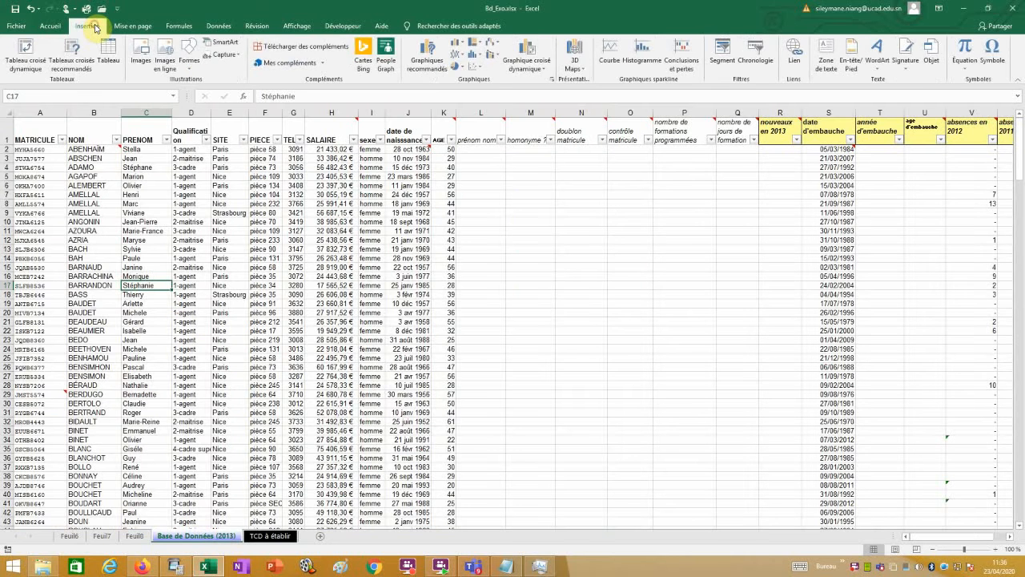
left_click(25, 50)
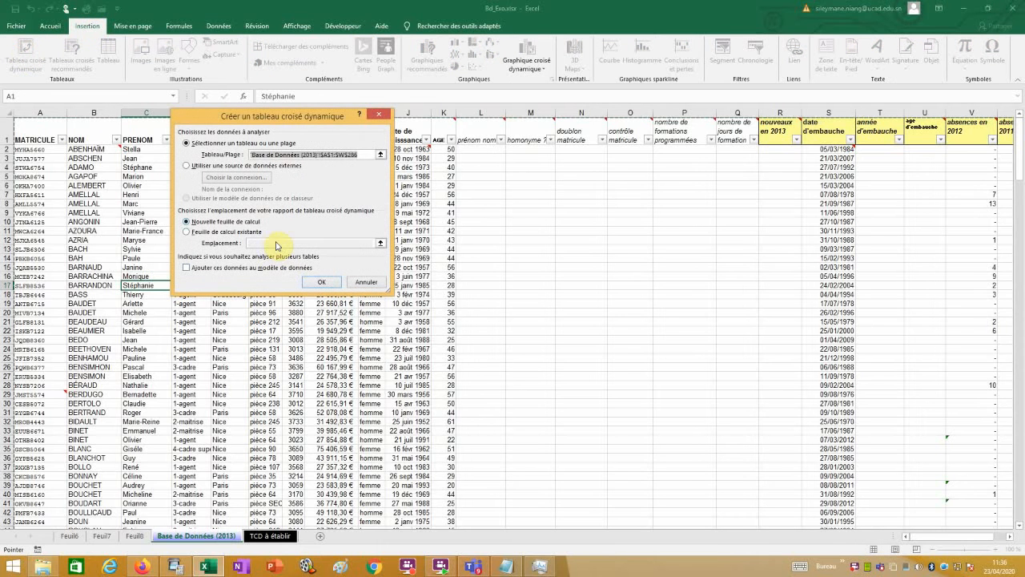
left_click(314, 282)
Switch the empty fourth pivot table to the classic layout in its display options.
right_click(68, 225)
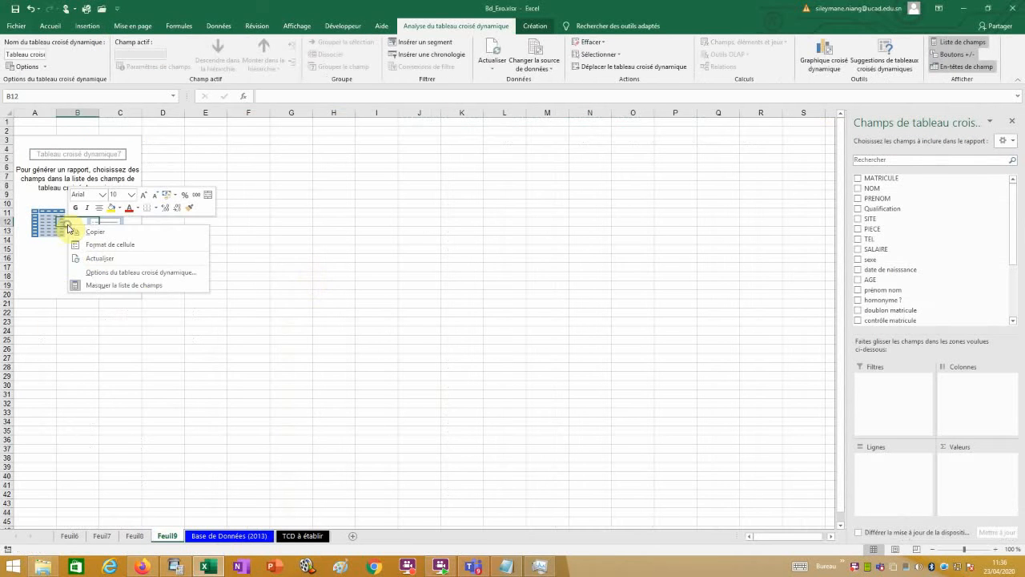
left_click(152, 272)
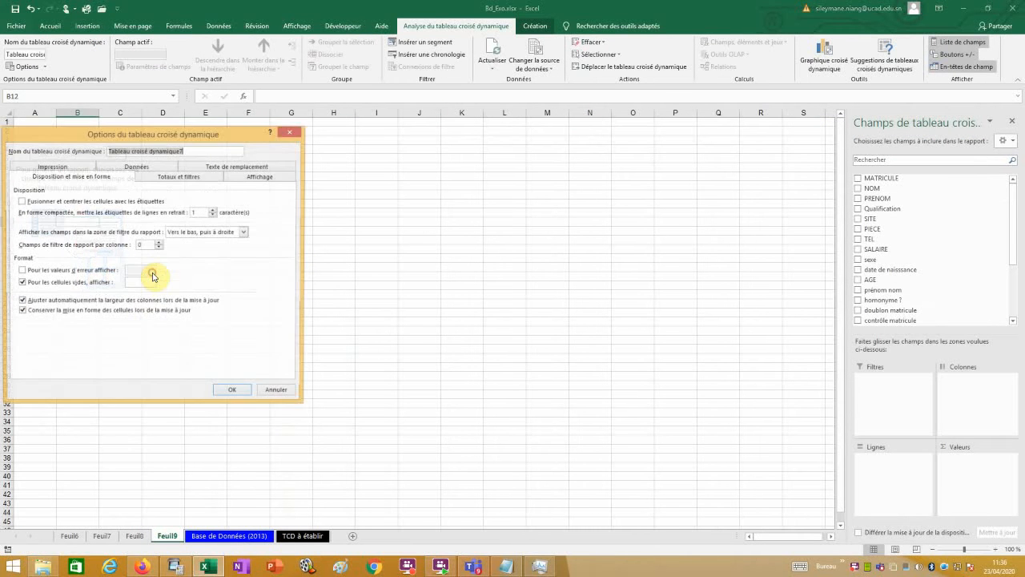
left_click(244, 177)
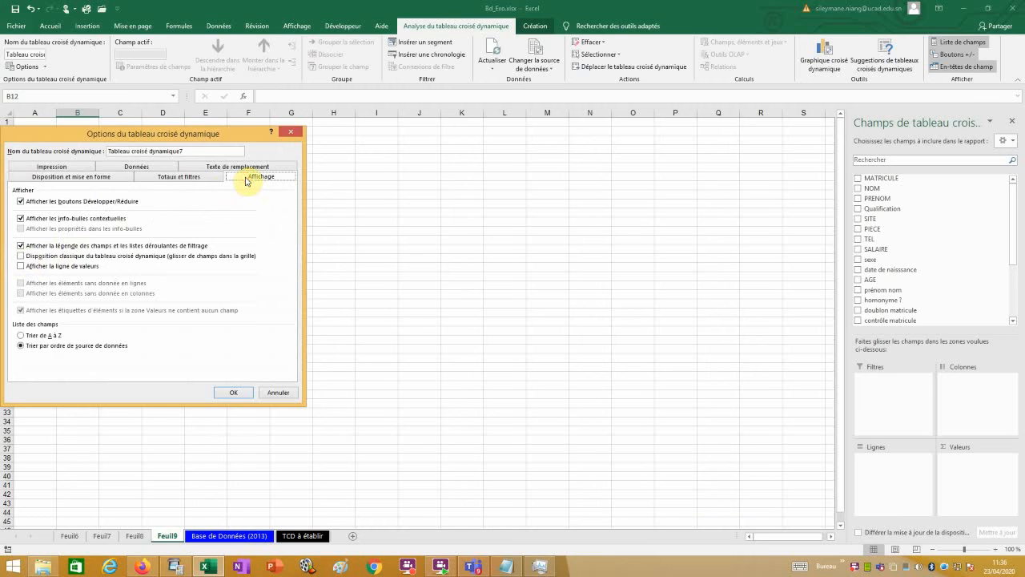
left_click(24, 256)
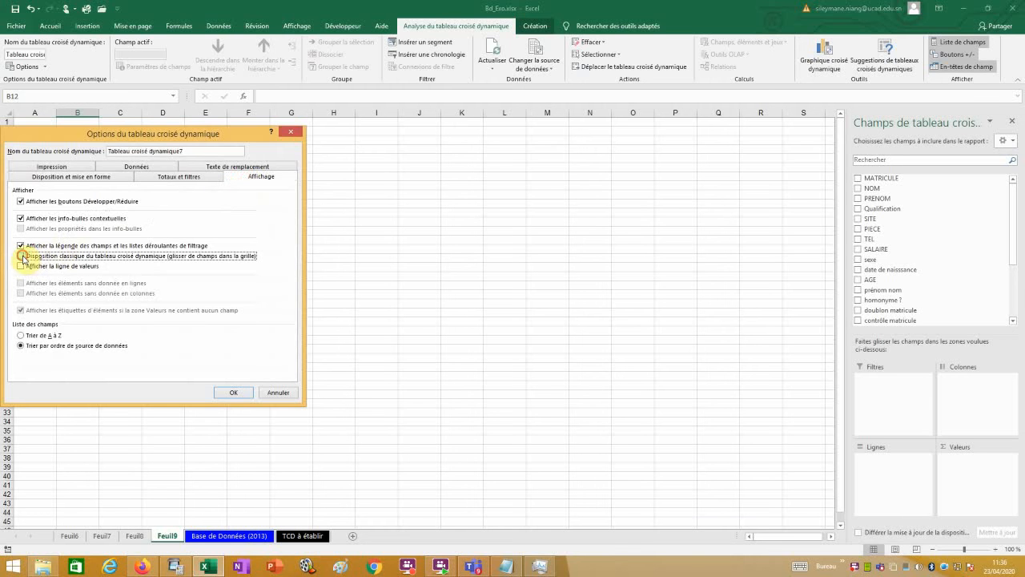
left_click(227, 391)
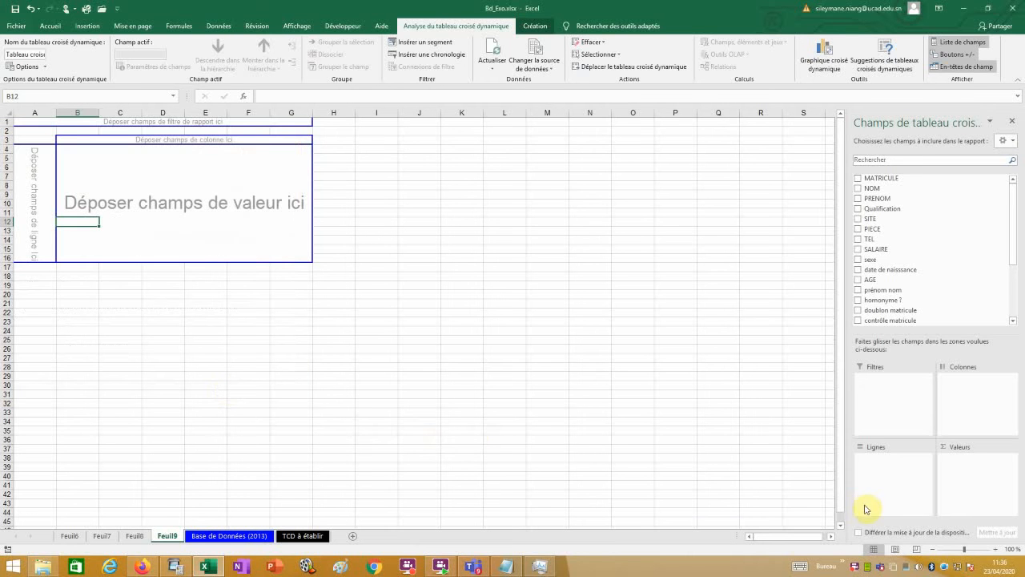
left_click(302, 535)
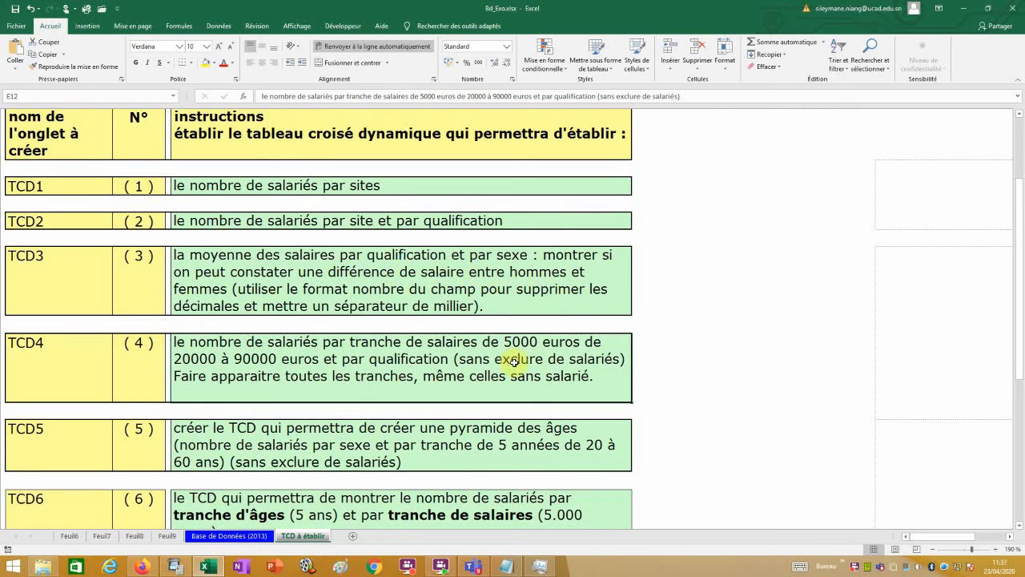
left_click(168, 536)
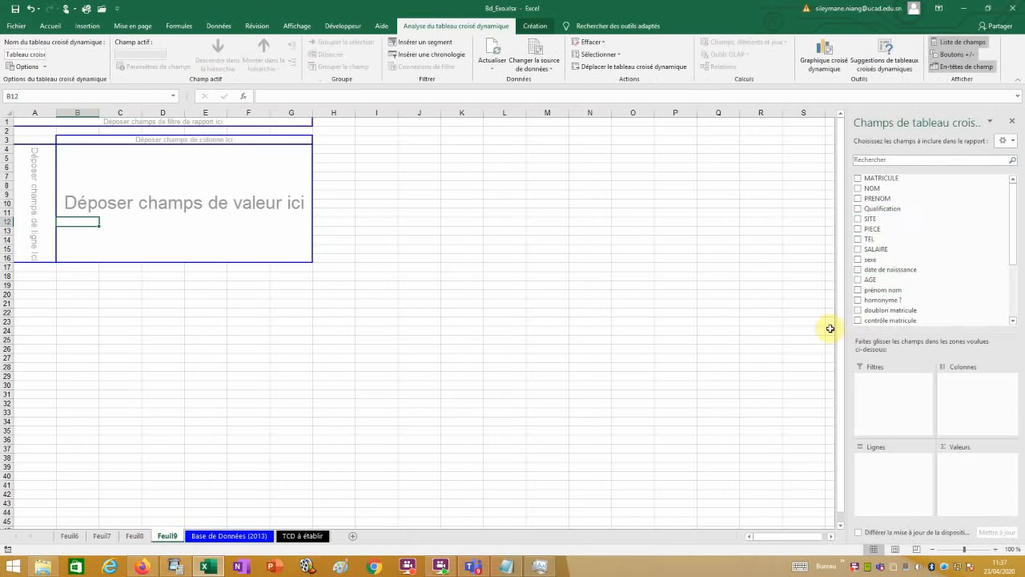
left_click_drag(897, 208, 46, 226)
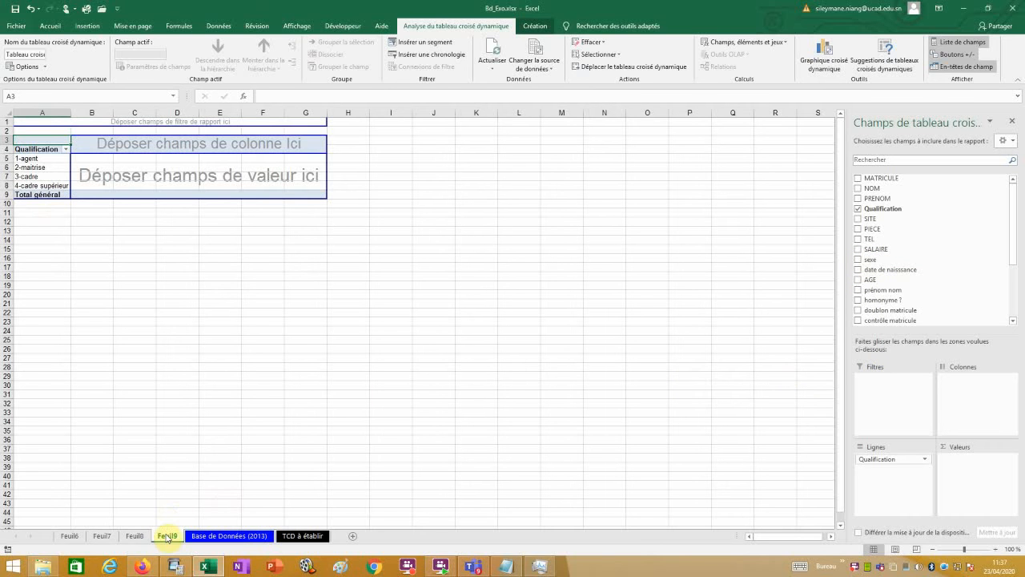
left_click(859, 209)
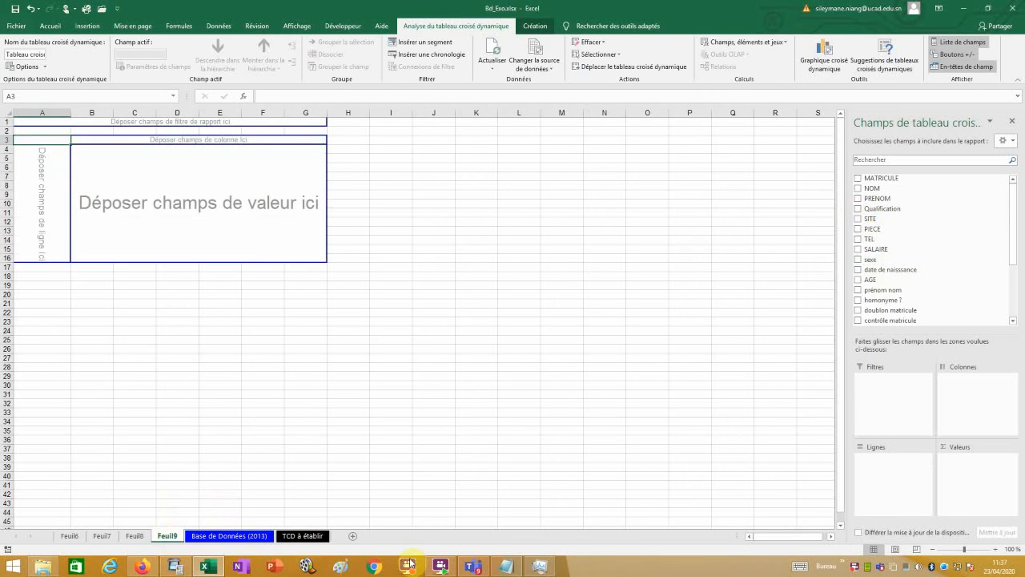
Reread the TCD4 instruction and fill the Feuil9 pivot table with SALAIRE as rows, Qualification as columns and the count of PRENOM as values.
left_click(309, 535)
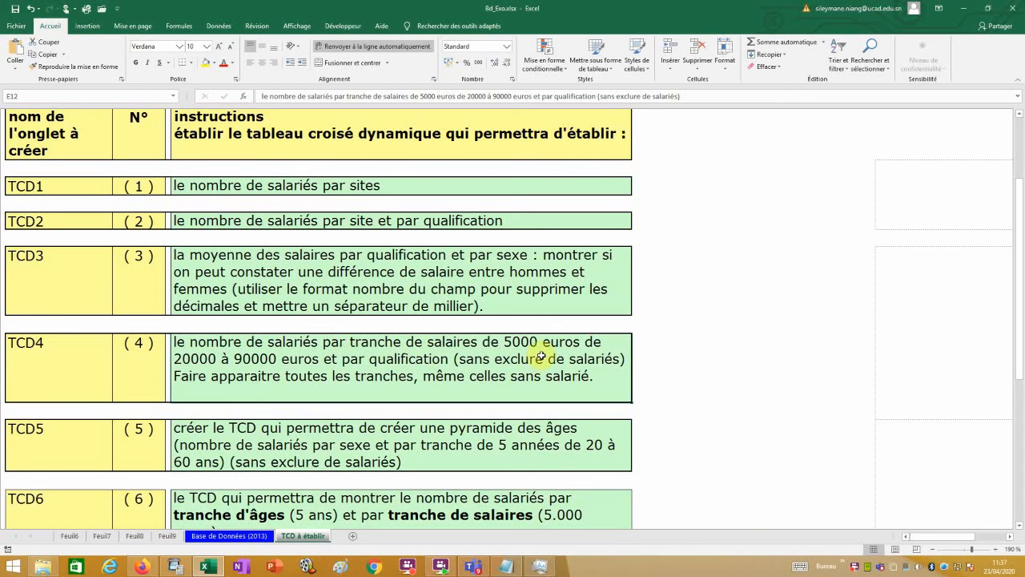
left_click(243, 537)
left_click(177, 537)
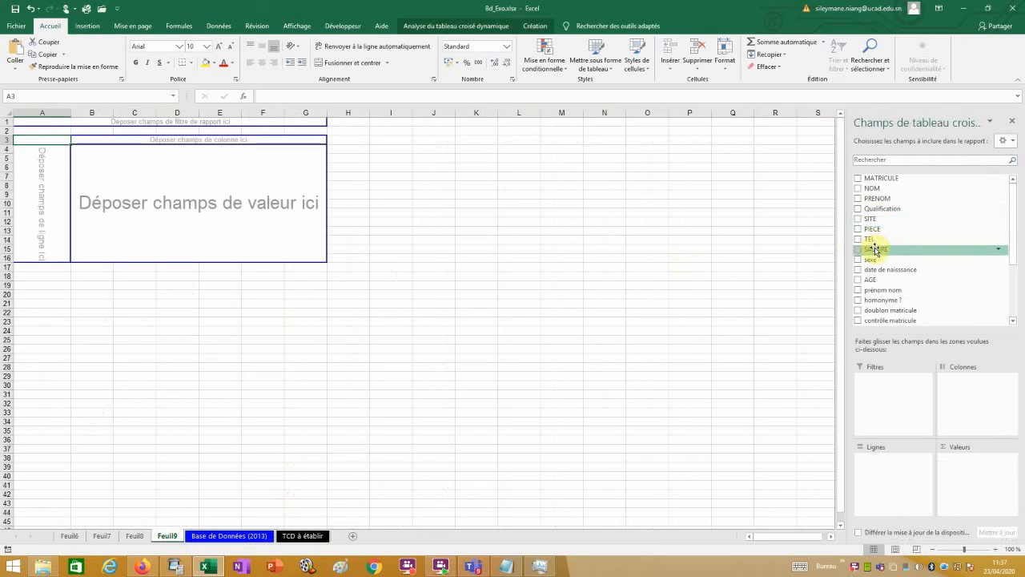
left_click_drag(875, 251, 36, 200)
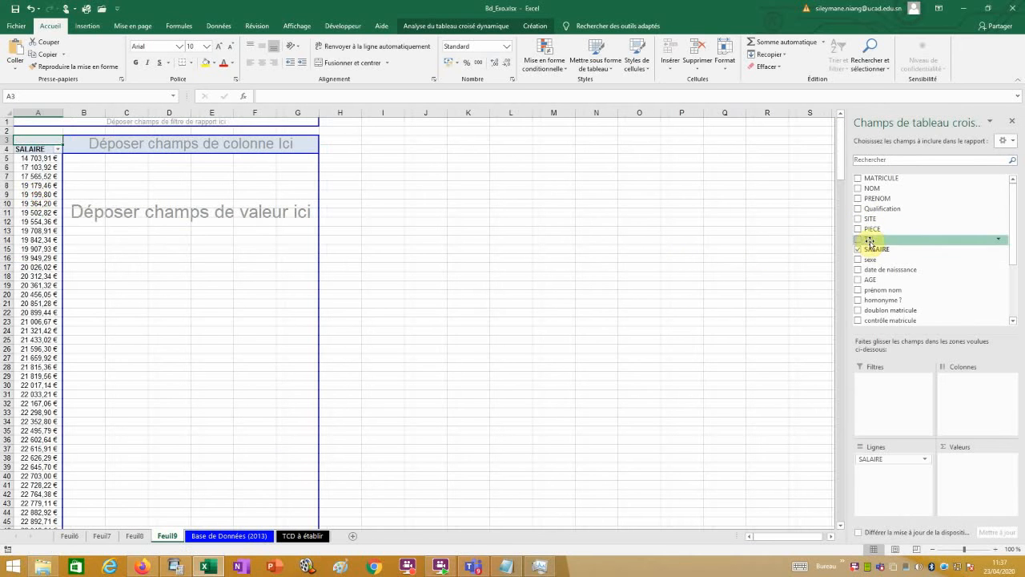
left_click_drag(884, 206, 225, 144)
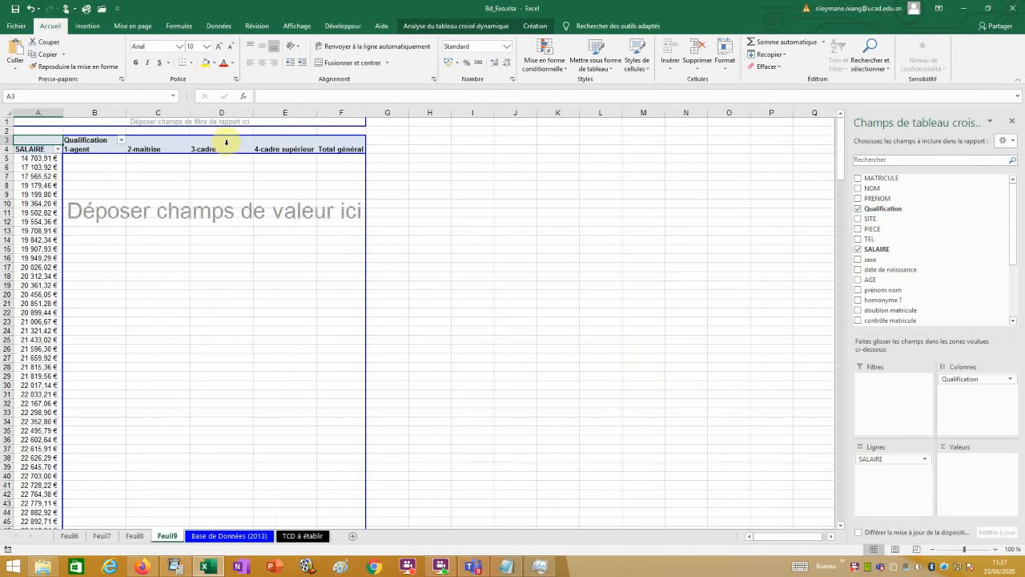
left_click_drag(879, 198, 200, 277)
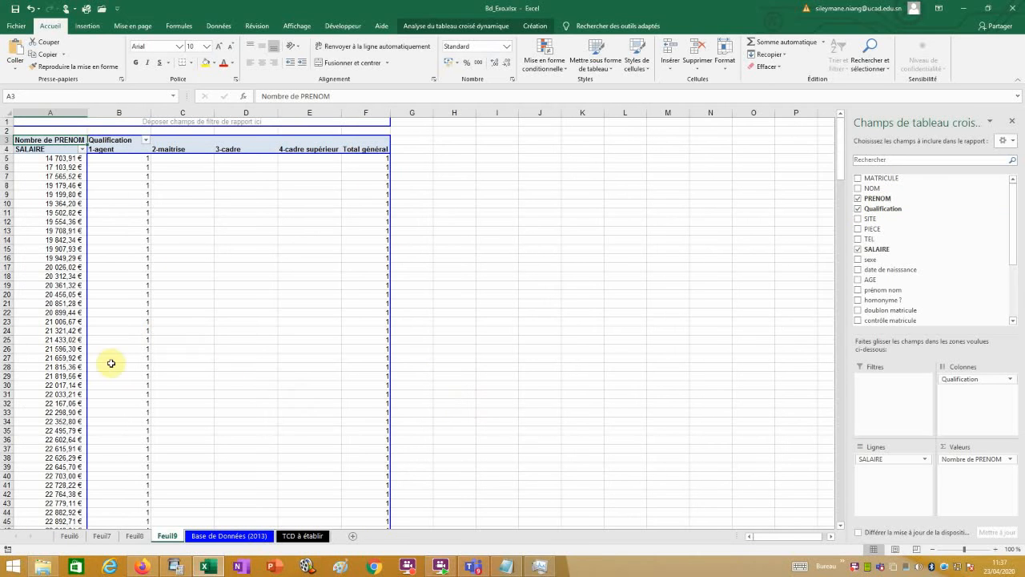
Group the SALAIRE row values from 20000 to 90000 in bands of 5000.
right_click(54, 222)
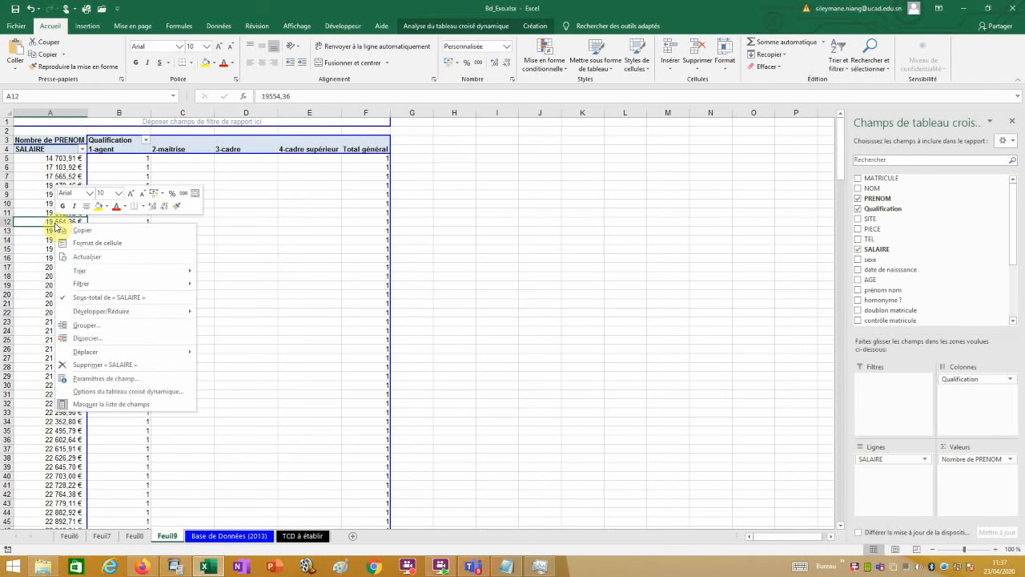
left_click(86, 324)
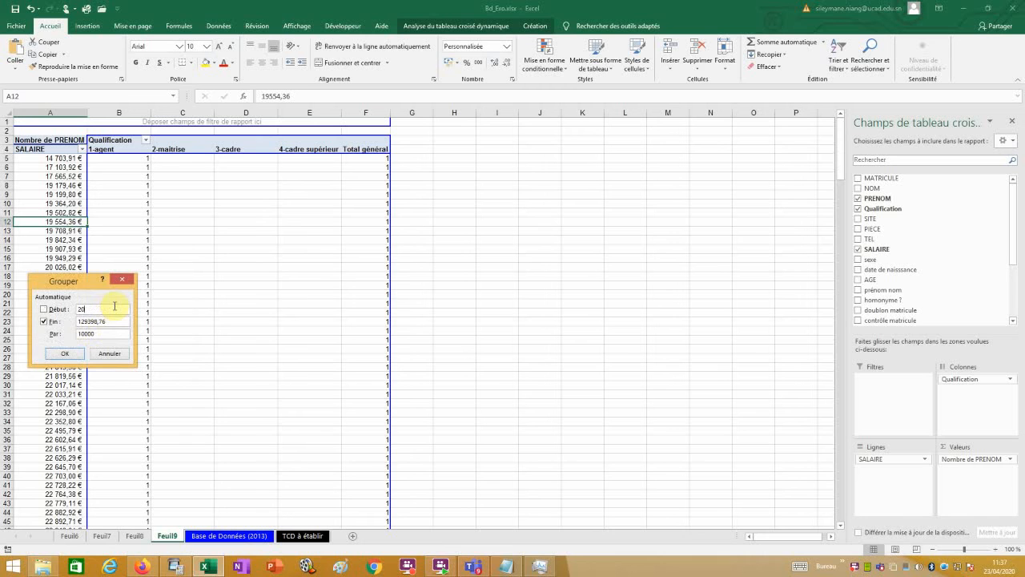
left_click(115, 309)
type("20000")
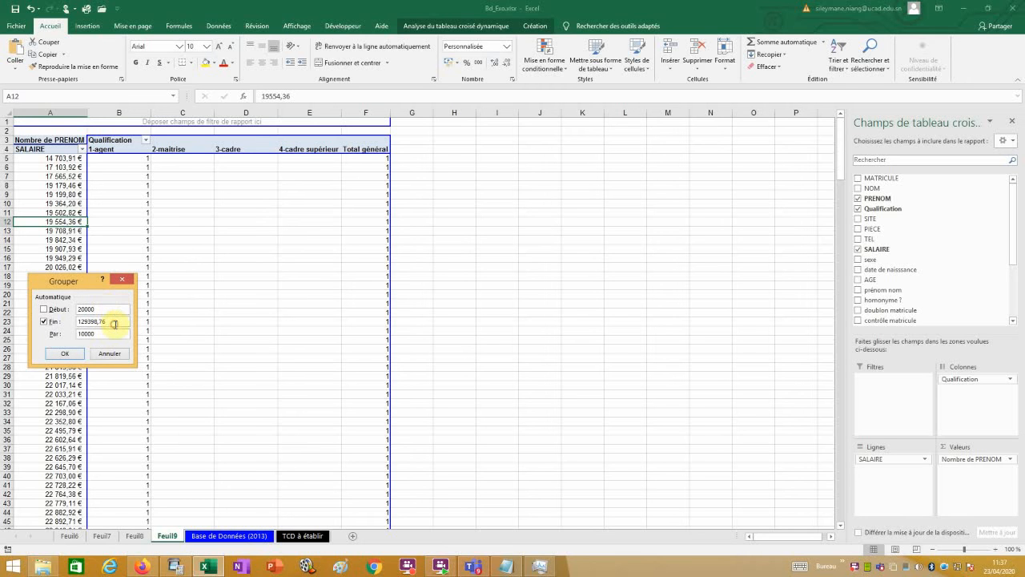
double_click(112, 321)
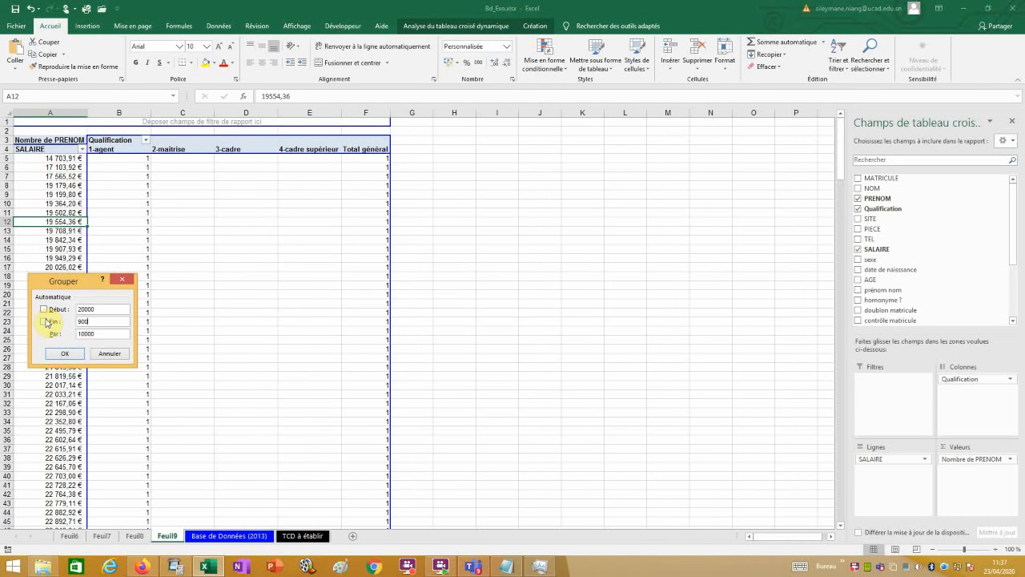
double_click(100, 334)
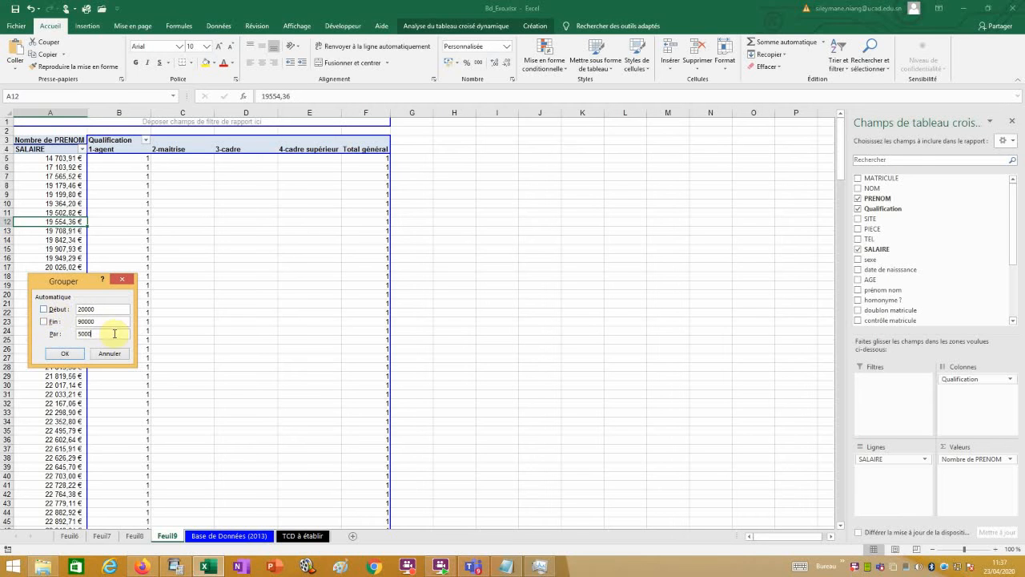
left_click(63, 355)
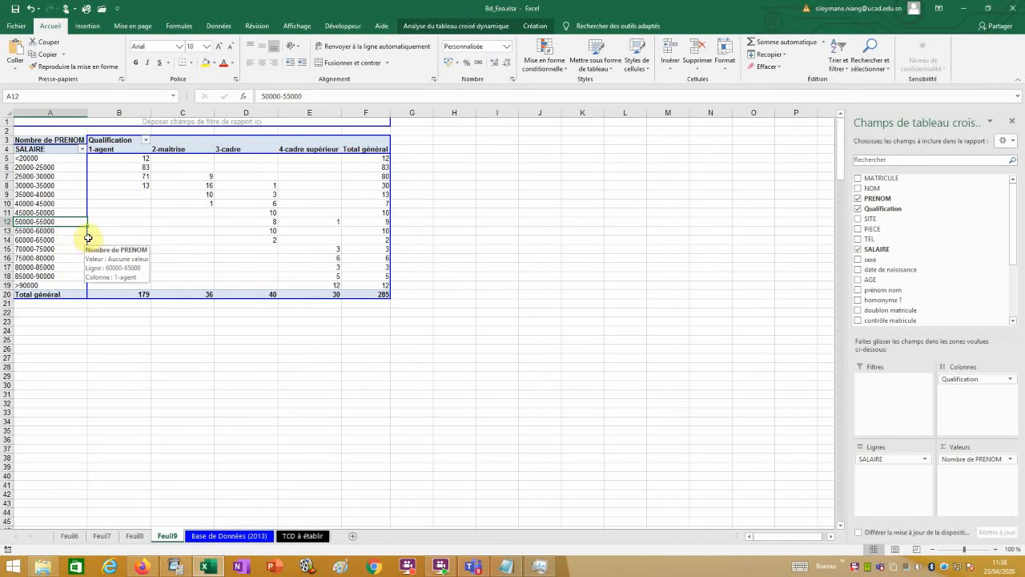
left_click(30, 157)
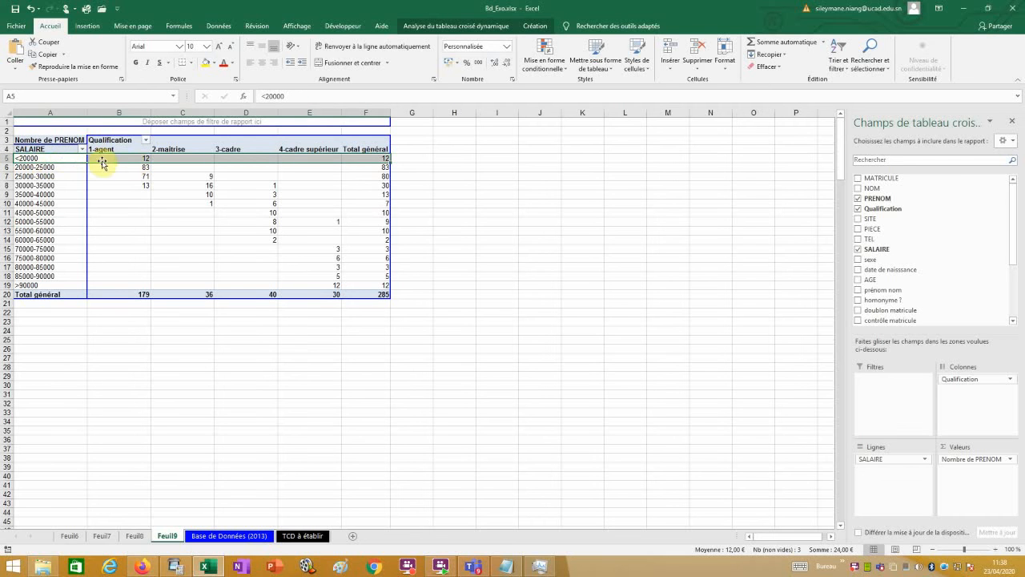
left_click(40, 287)
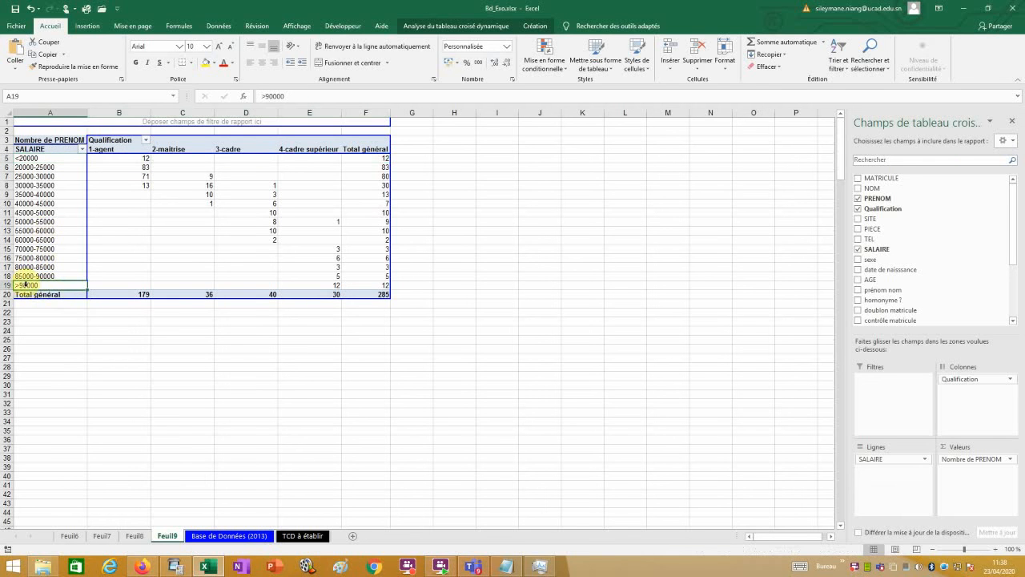
left_click(308, 287)
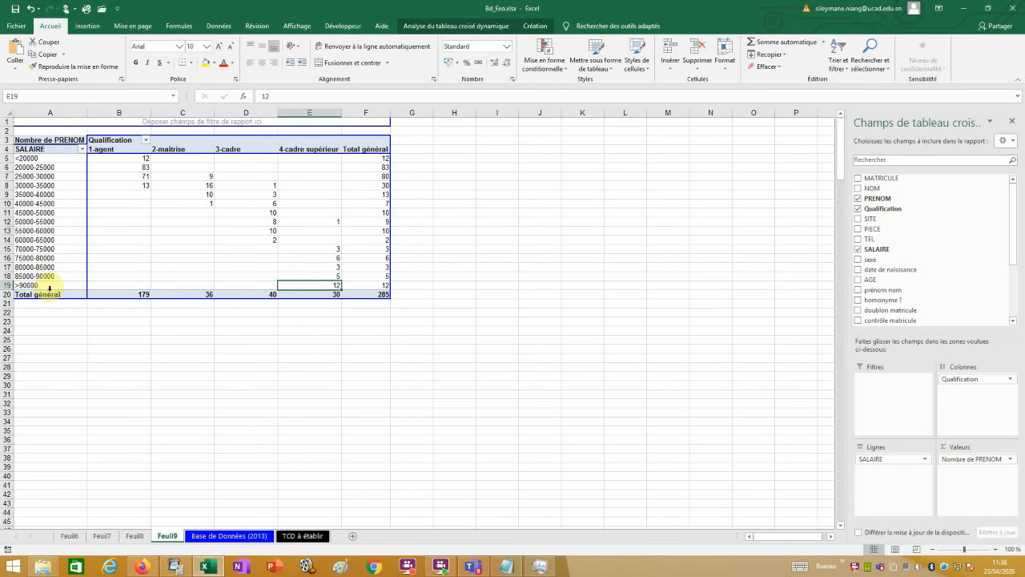
left_click(89, 349)
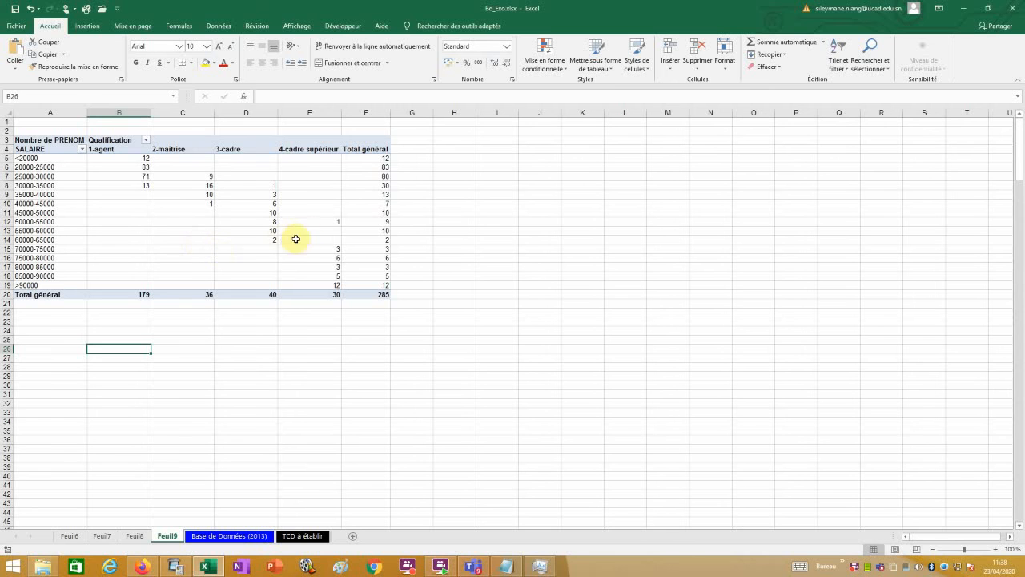
left_click(321, 220)
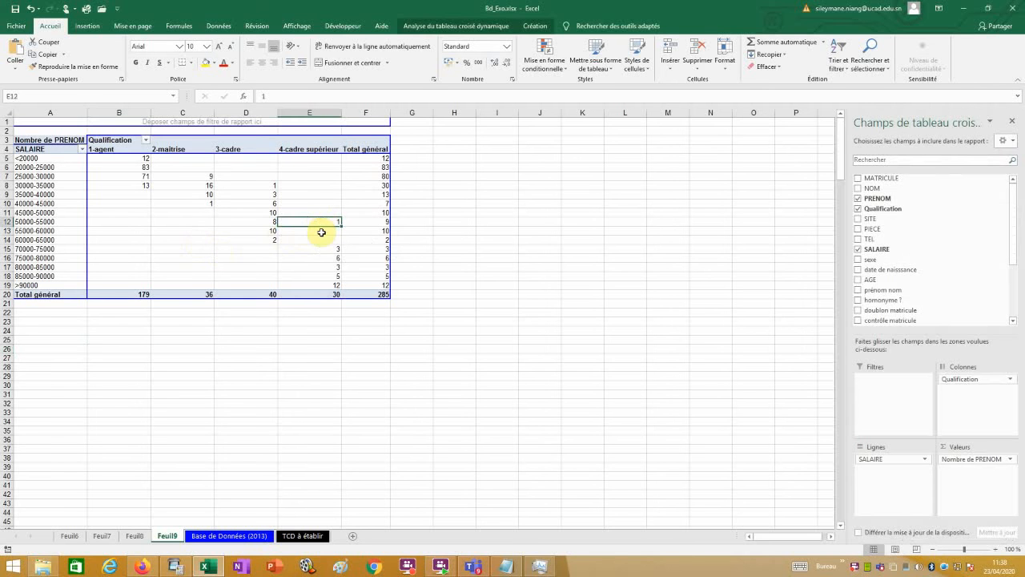
mouse_move(322, 222)
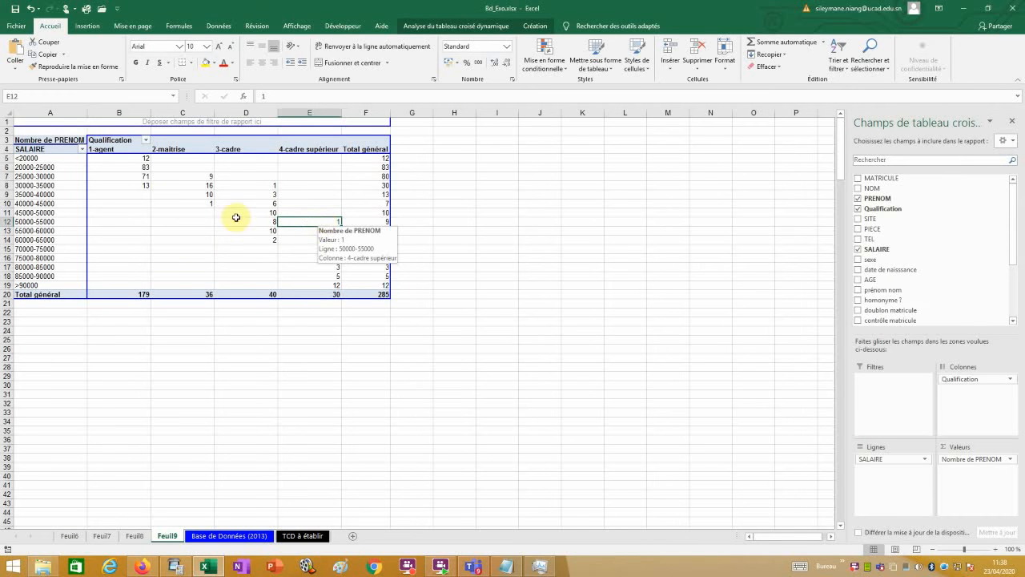
left_click(19, 222)
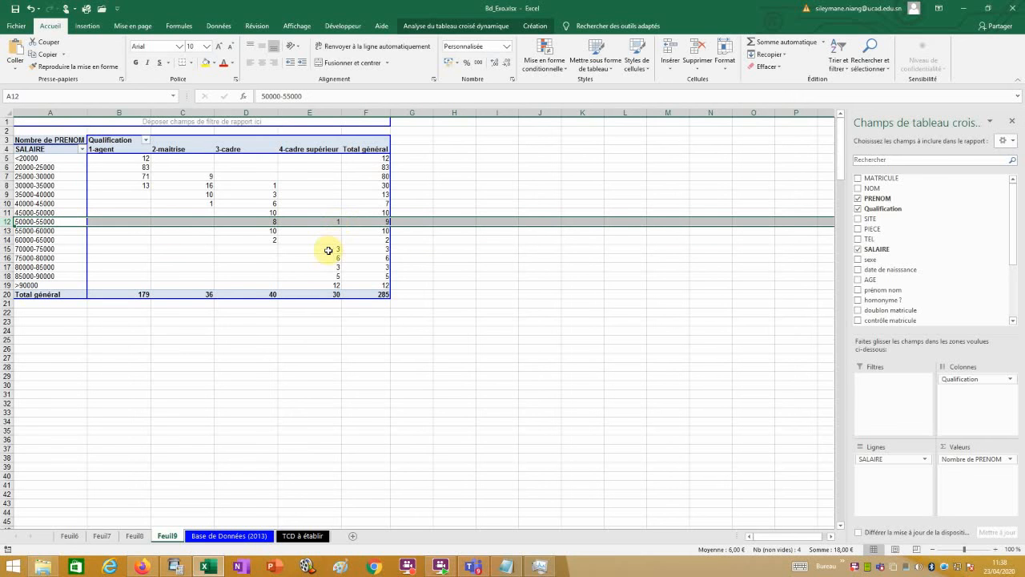
mouse_move(328, 251)
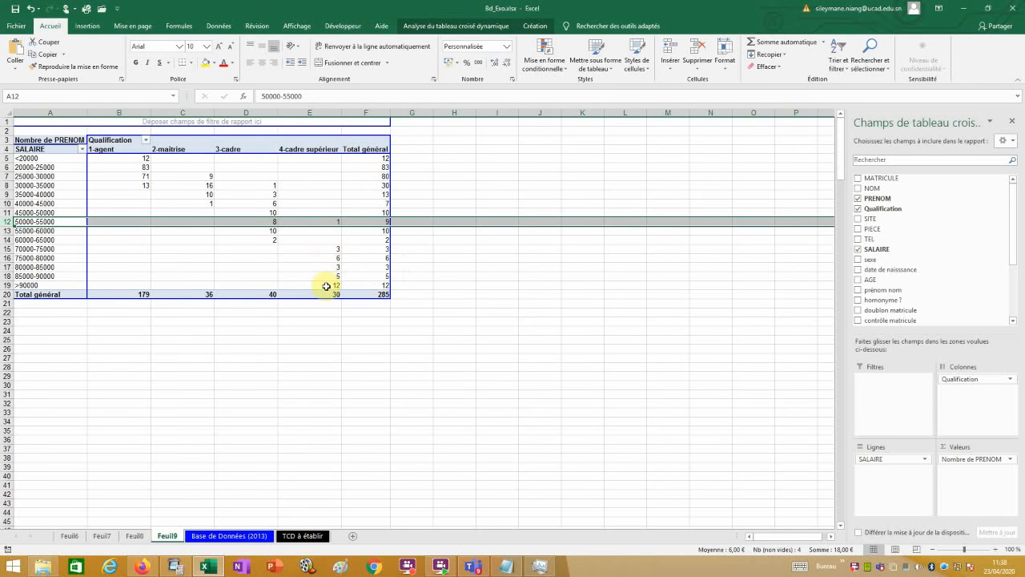
left_click(331, 222)
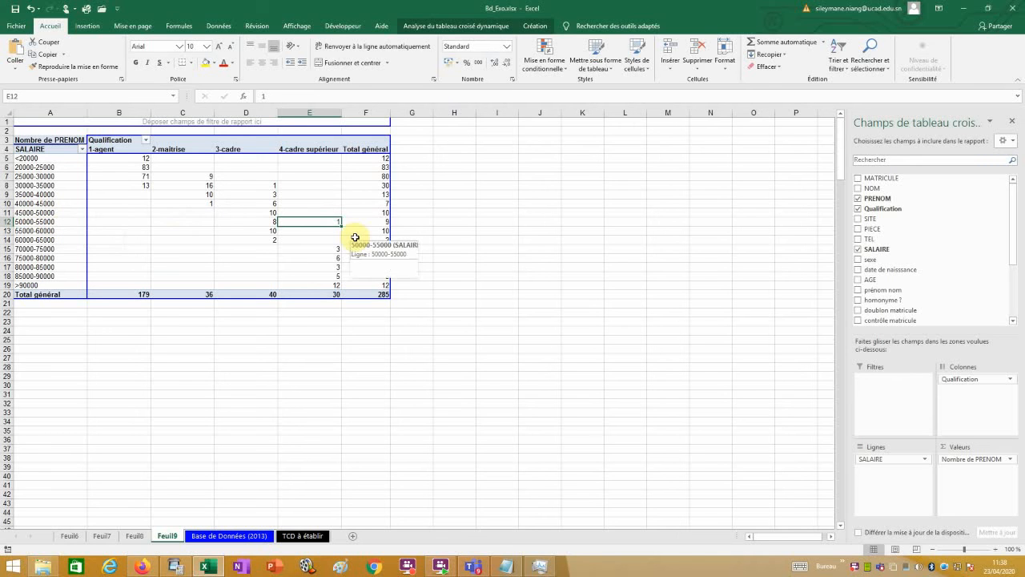
mouse_move(320, 222)
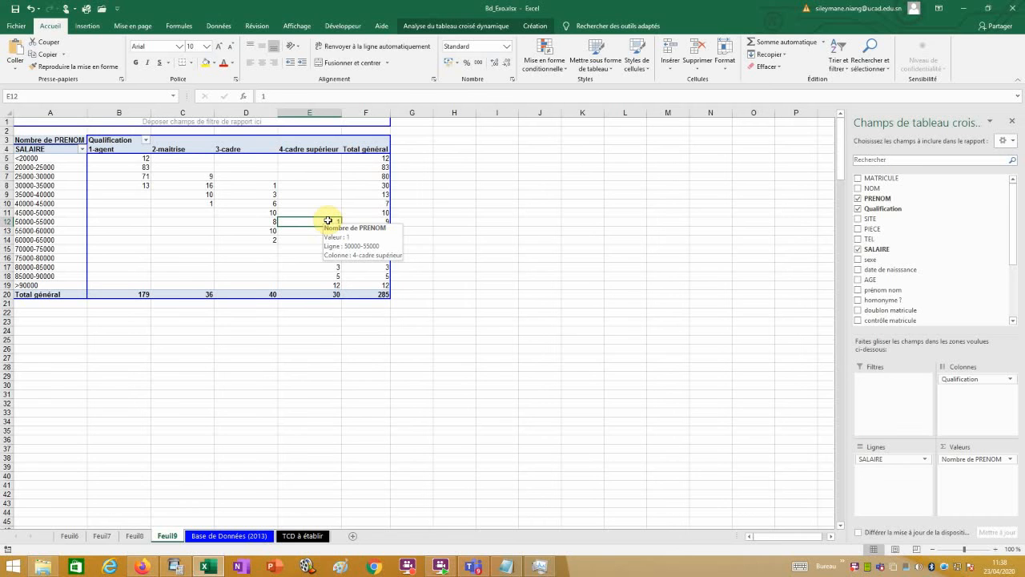
right_click(329, 220)
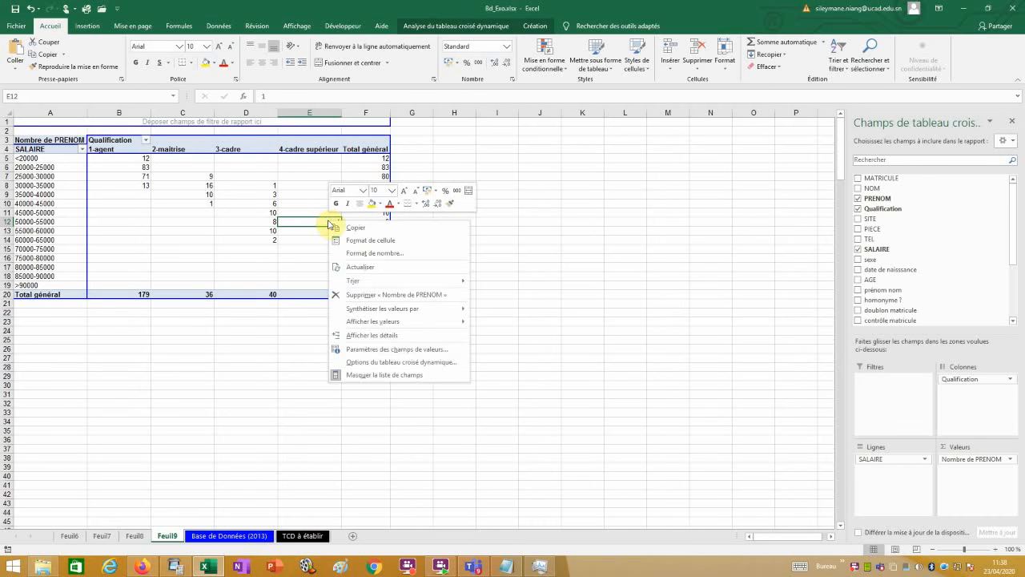
left_click(388, 337)
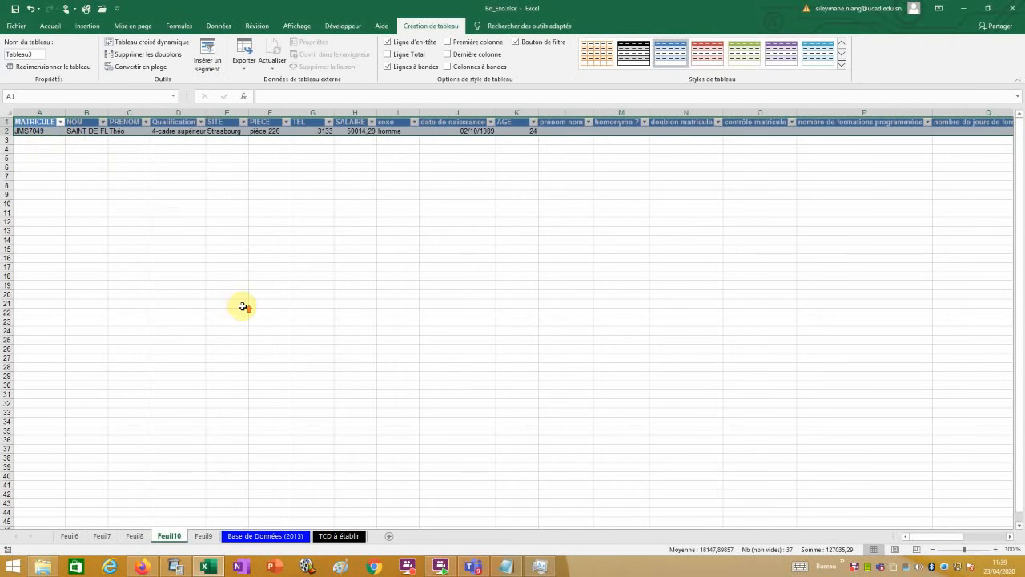
Autofit the NOM column on the detail sheet and read the employee's record through to the AGE field.
scroll(243, 306, "up", 6)
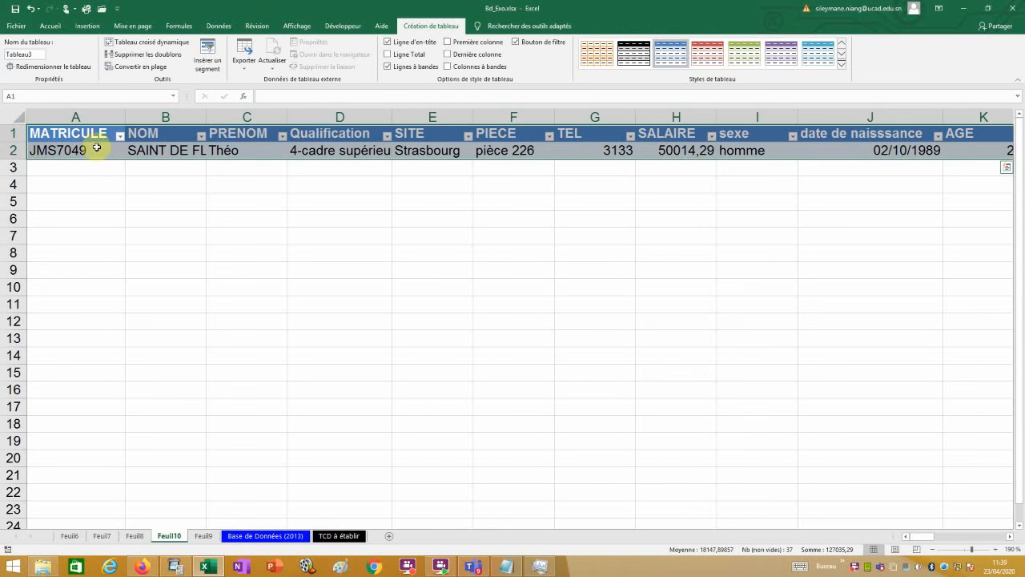
double_click(205, 116)
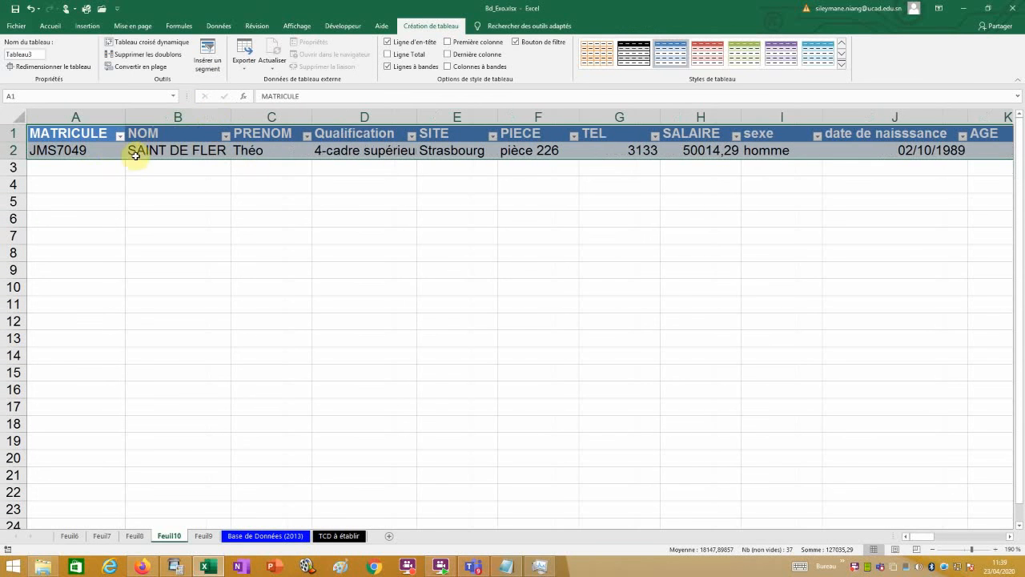
left_click(273, 150)
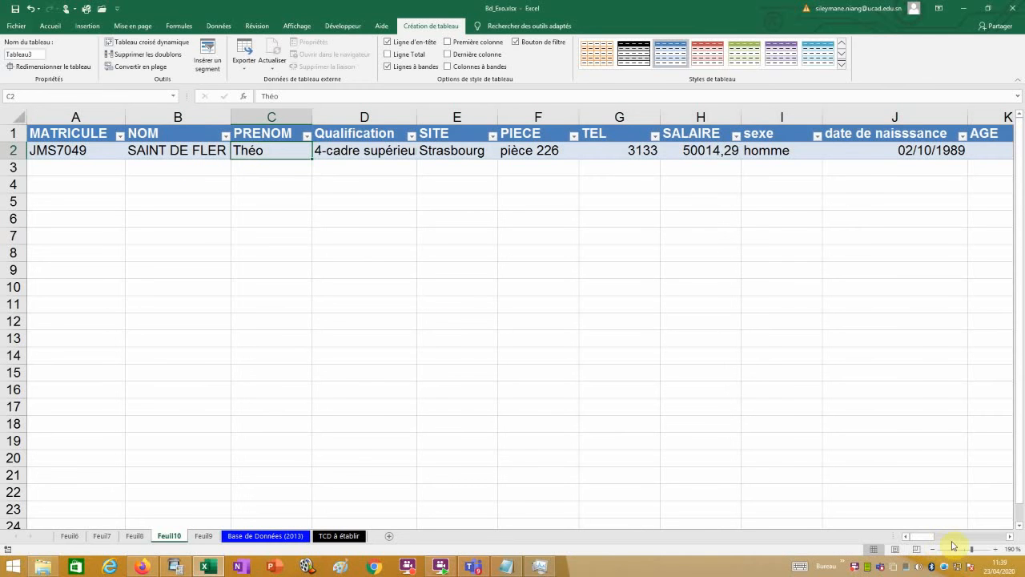
left_click(1011, 541)
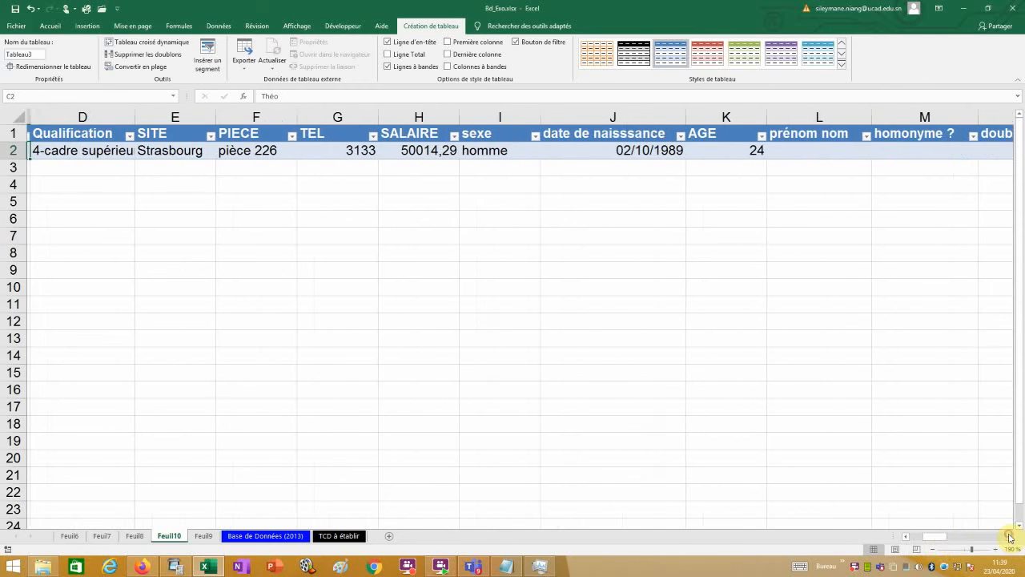
key("ctrl+a")
left_click(713, 147)
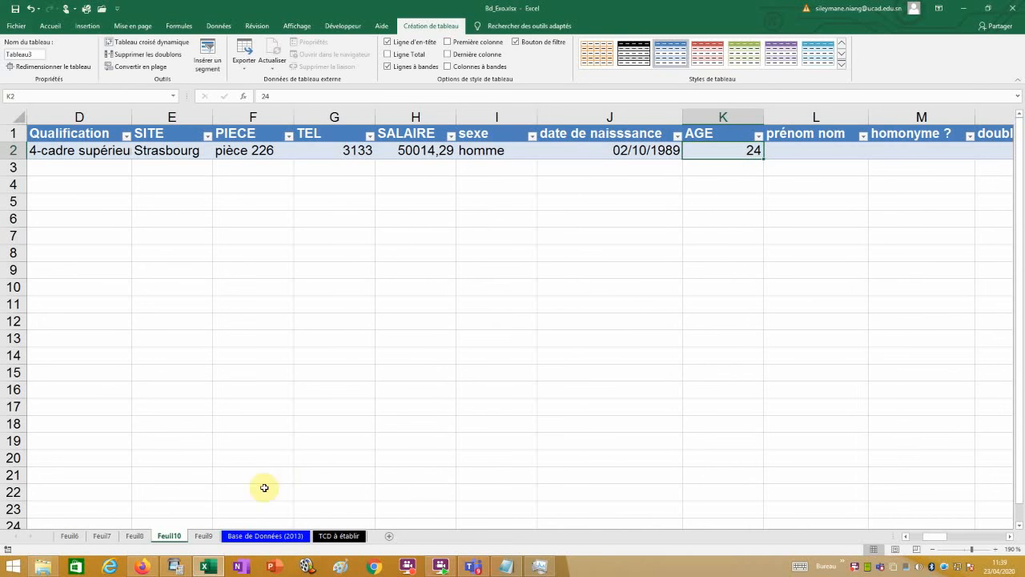
Show the detail records behind the 4-cadre supérieur count in the >90000 salary band of the Feuil9 pivot table on a new worksheet.
left_click(203, 535)
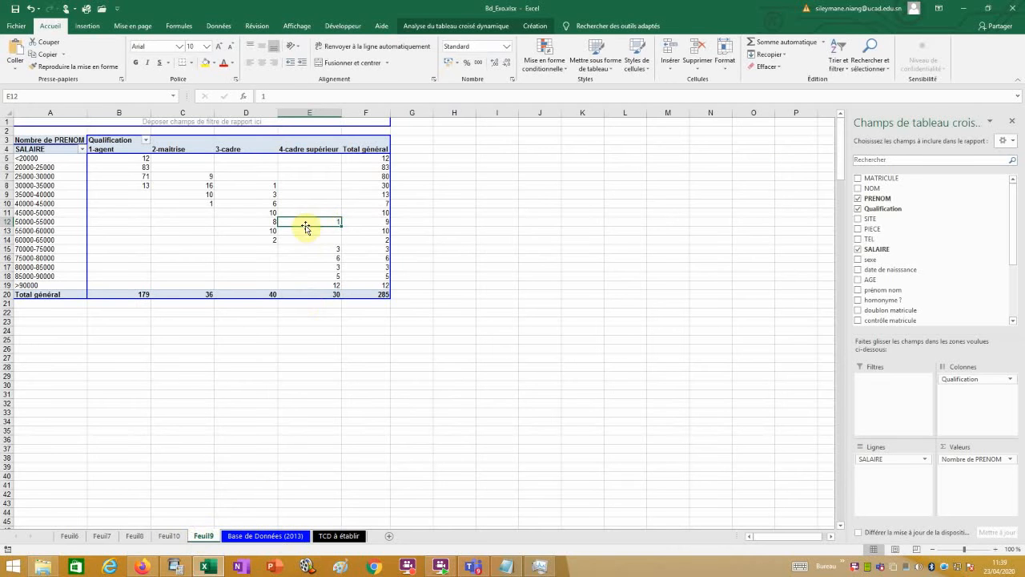
left_click(318, 286)
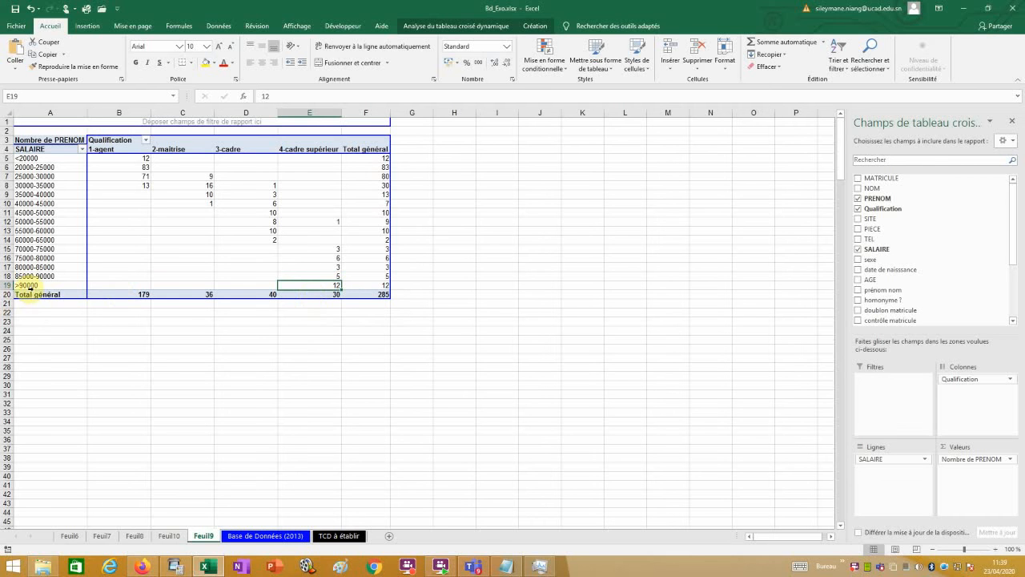
right_click(331, 286)
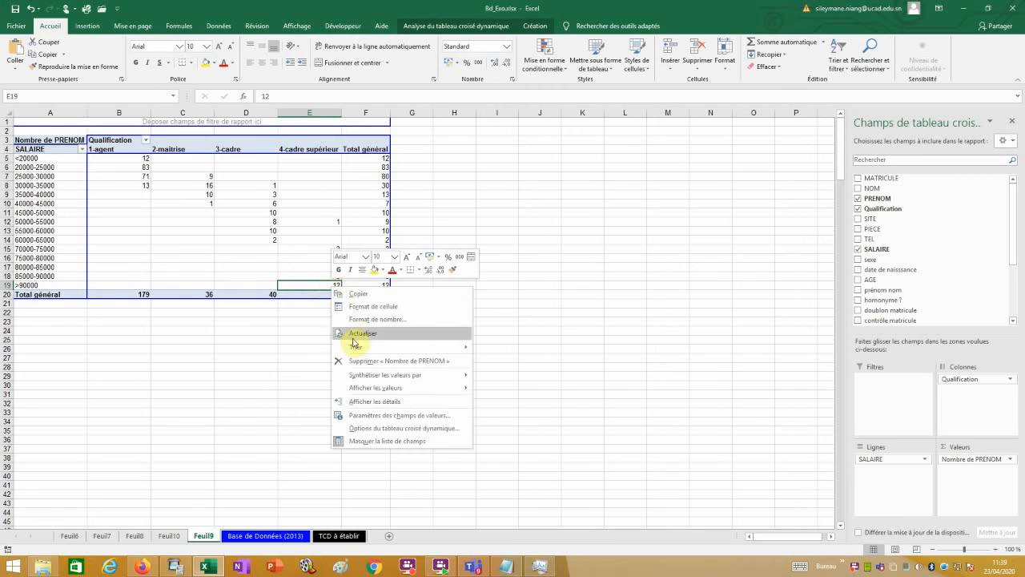
mouse_move(383, 392)
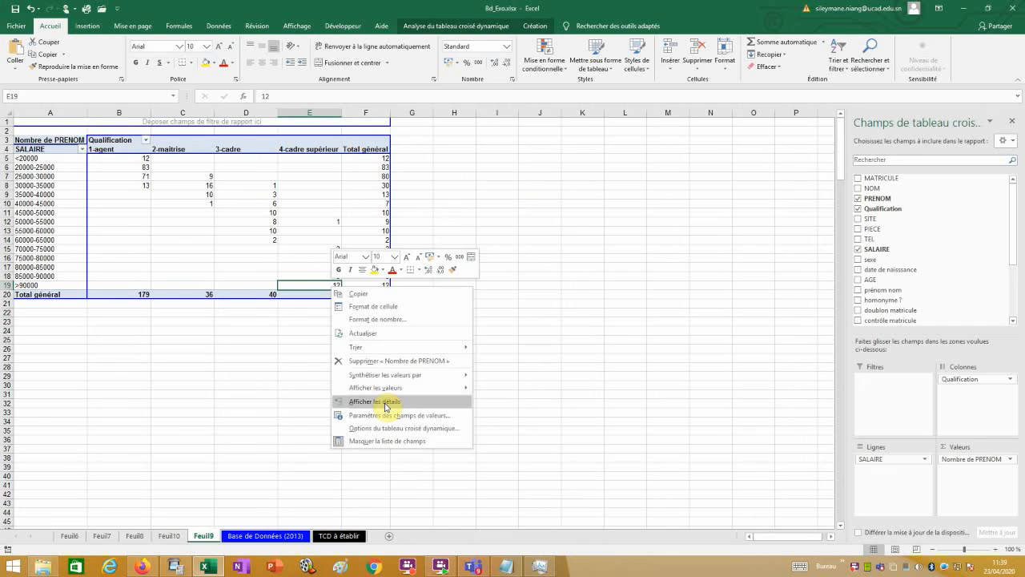
left_click(385, 403)
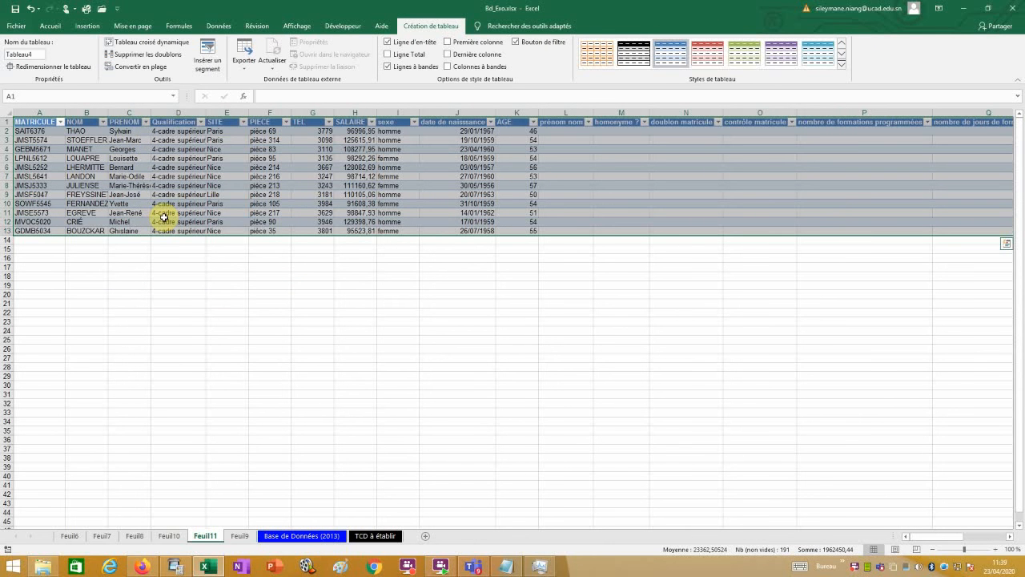
Read the TCD5 instructions, and create a pivot table from the Base de Données (2013) data on a new worksheet.
left_click(375, 535)
scroll(365, 386, "down", 2)
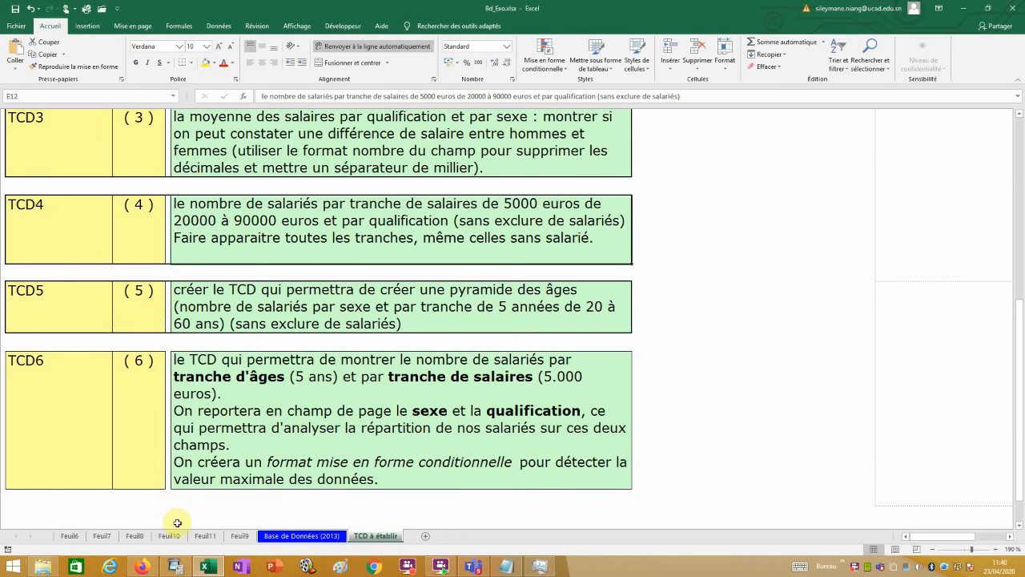
left_click(294, 536)
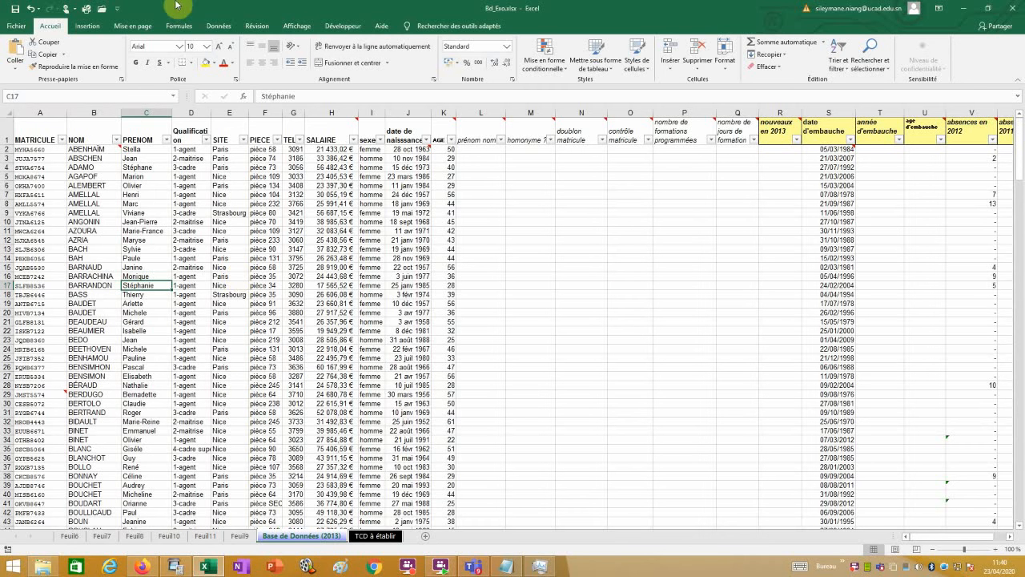
left_click(87, 26)
left_click(12, 53)
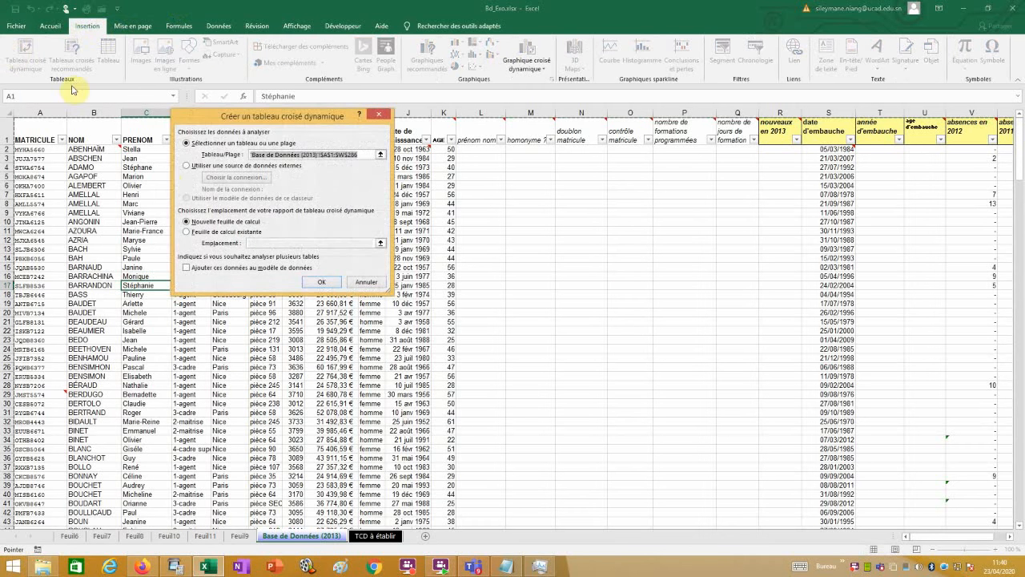
left_click(323, 285)
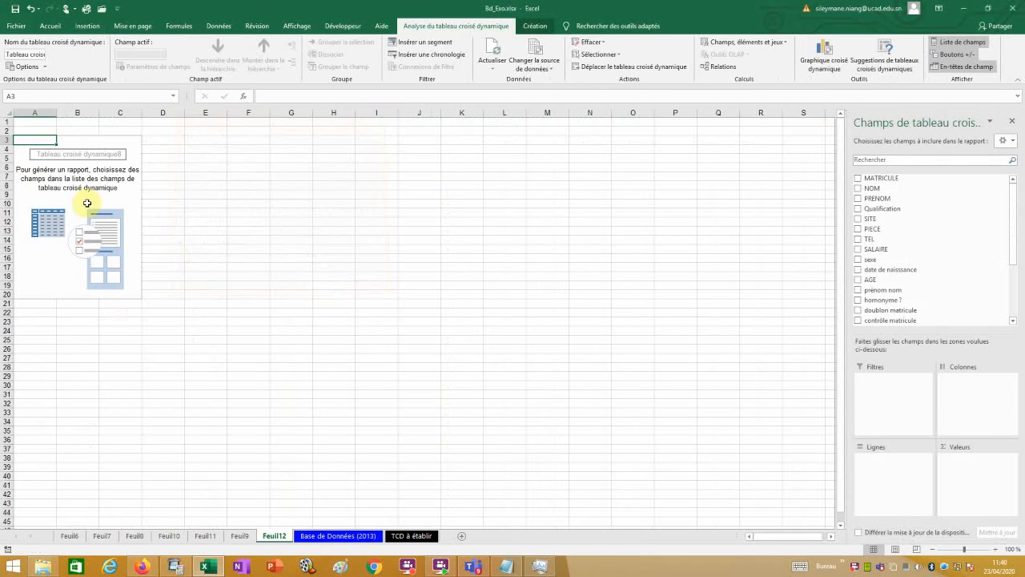
Enable the classic pivot table layout for the empty pivot table on Feuil12.
right_click(86, 203)
left_click(145, 253)
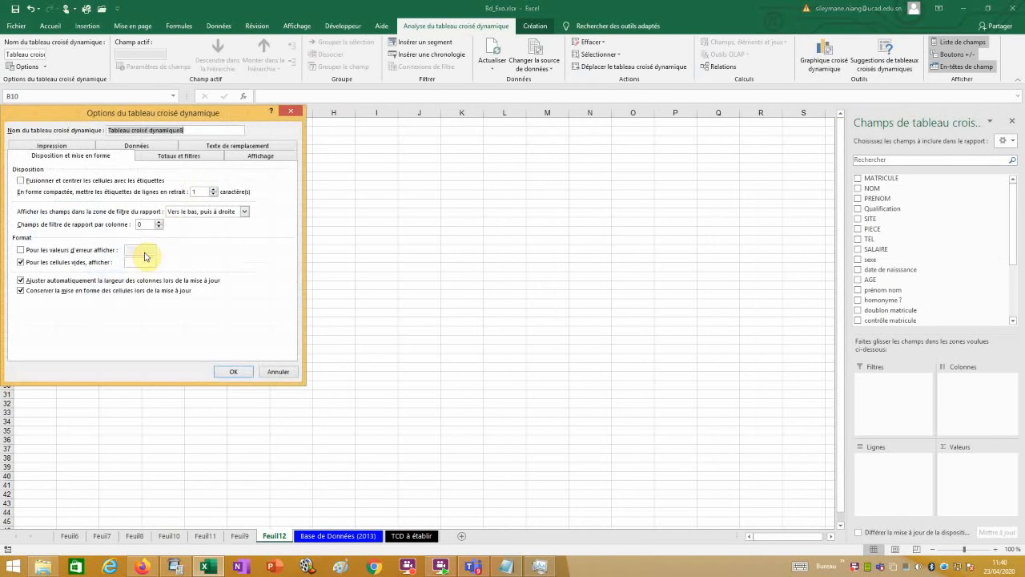
left_click(250, 154)
left_click(56, 238)
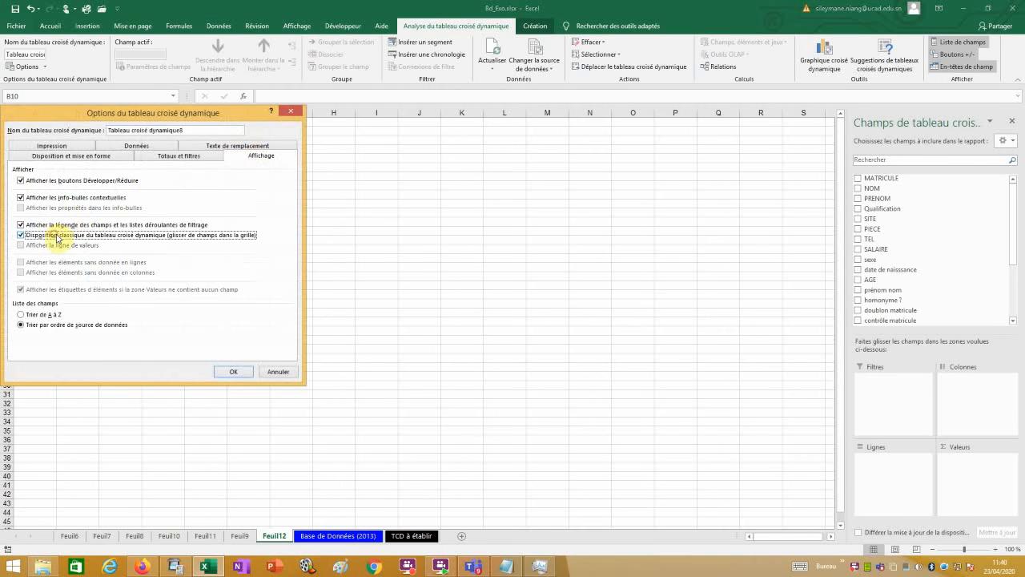
left_click(233, 371)
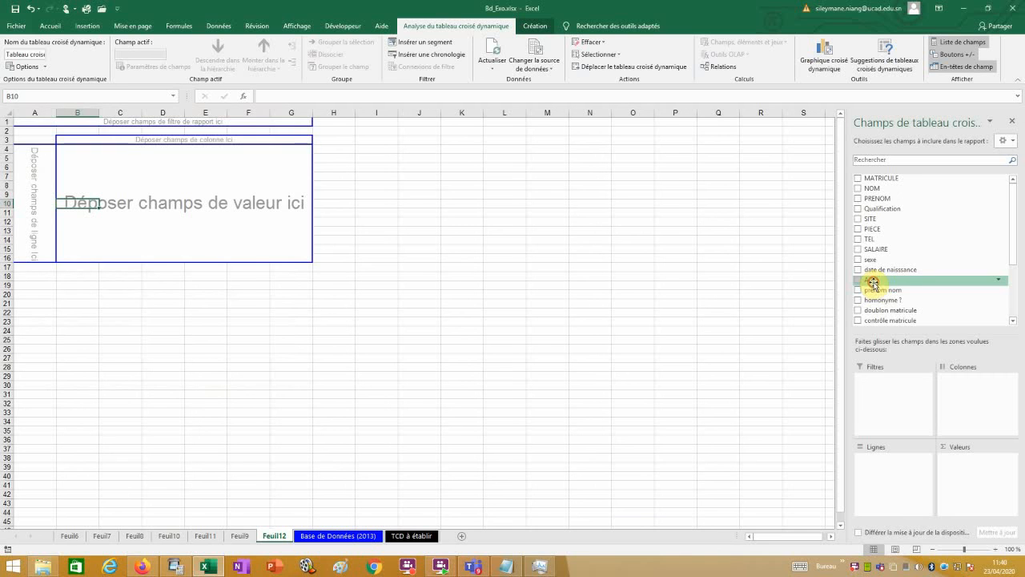
Lay out the pivot table with AGE in rows, sexe in columns and the count of PRENOM as values.
left_click_drag(873, 282, 38, 208)
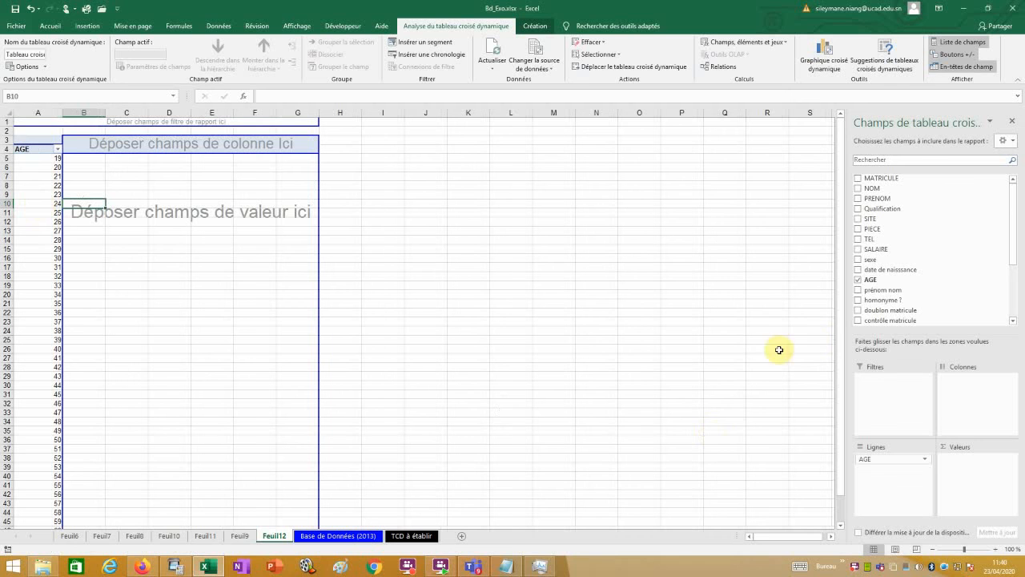
left_click_drag(872, 261, 213, 141)
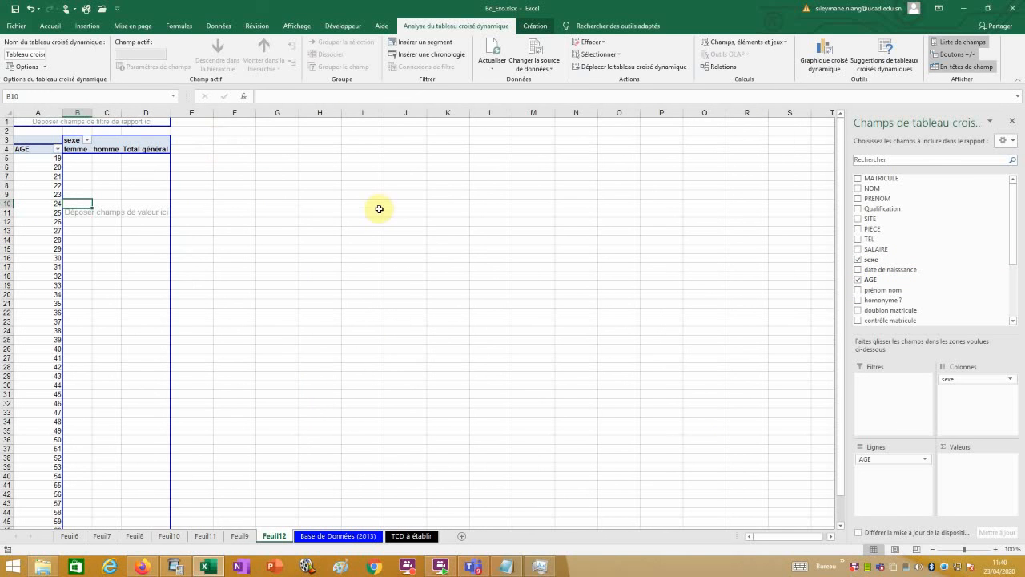
left_click_drag(879, 198, 137, 267)
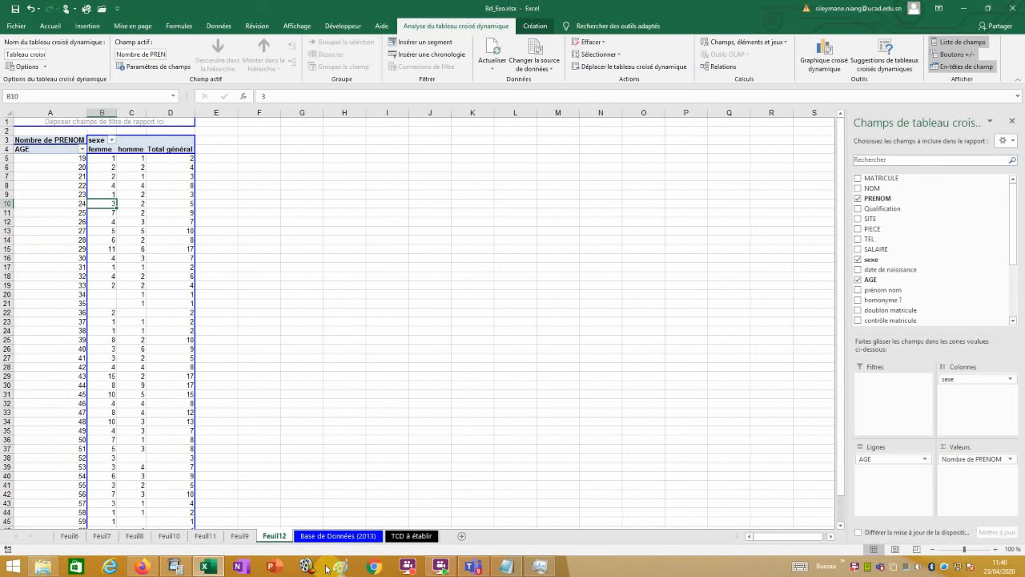
Check the TCD5 age range, and group the AGE row values from 20 to 60 in bands of 5.
left_click(413, 537)
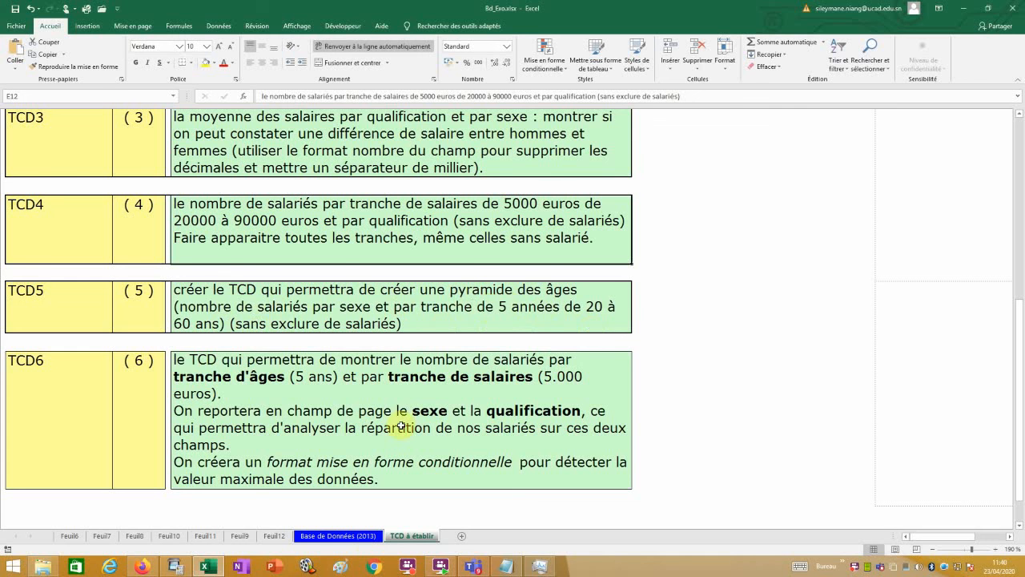
left_click(274, 536)
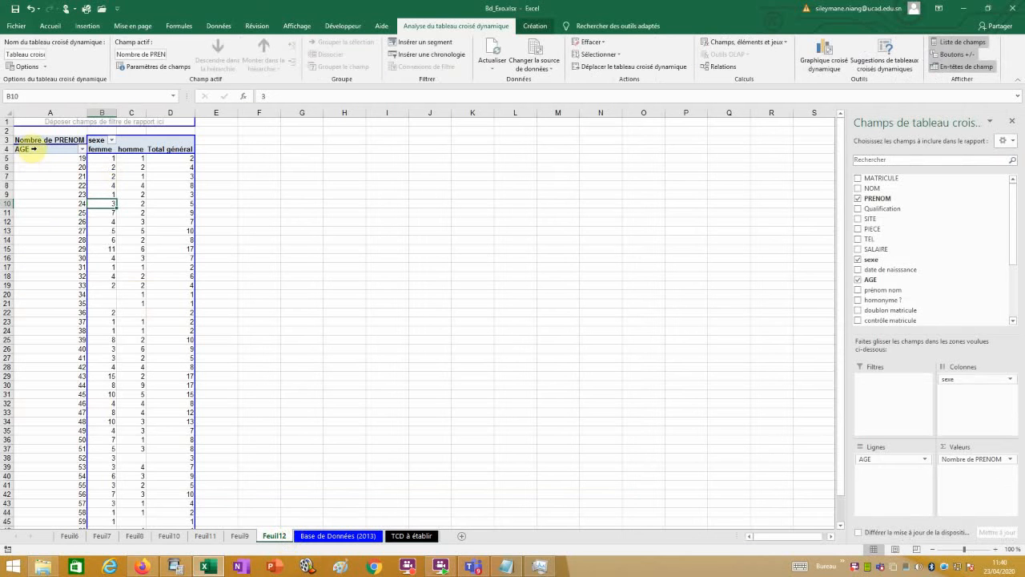
right_click(56, 203)
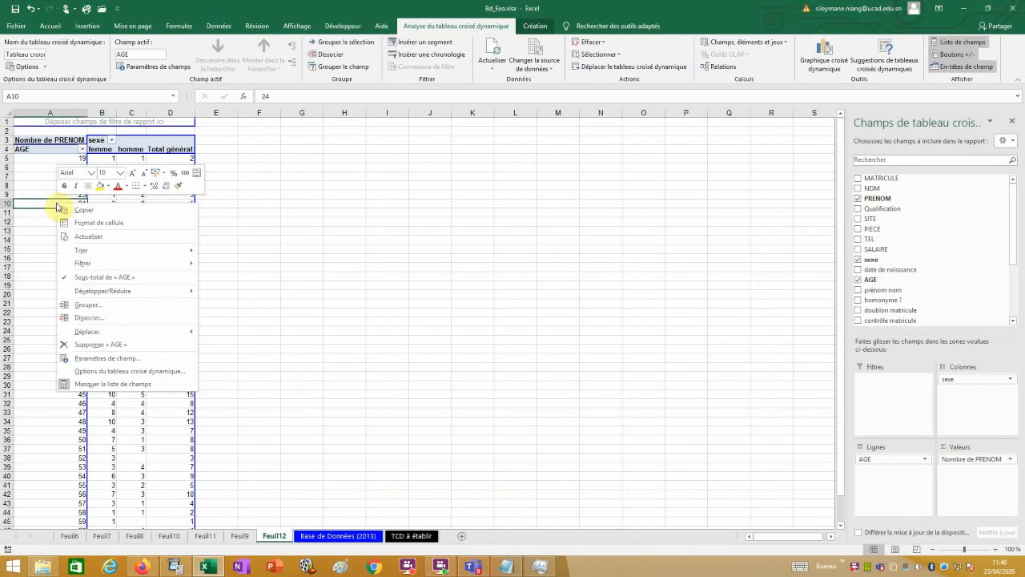
left_click(84, 306)
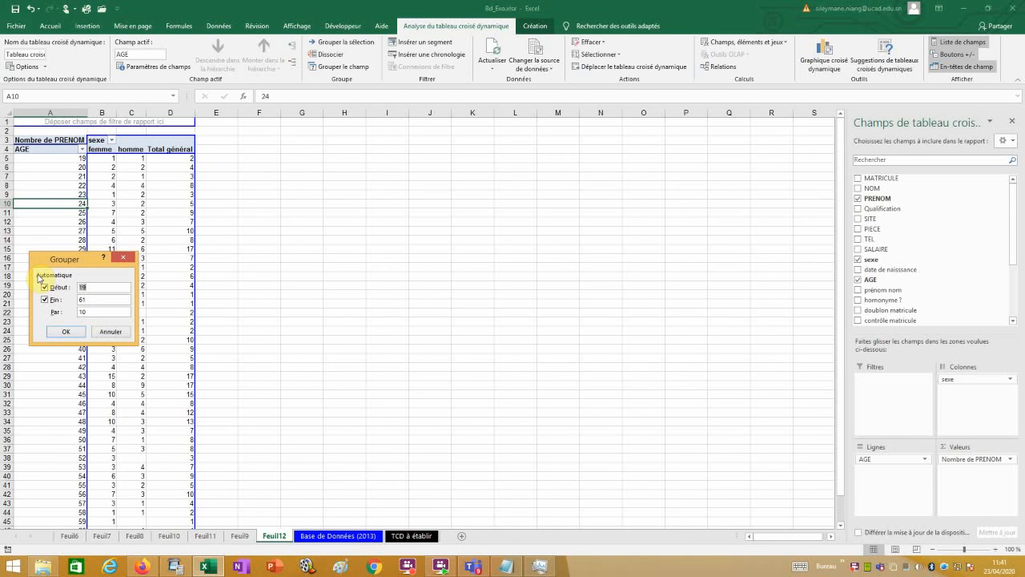
double_click(89, 299)
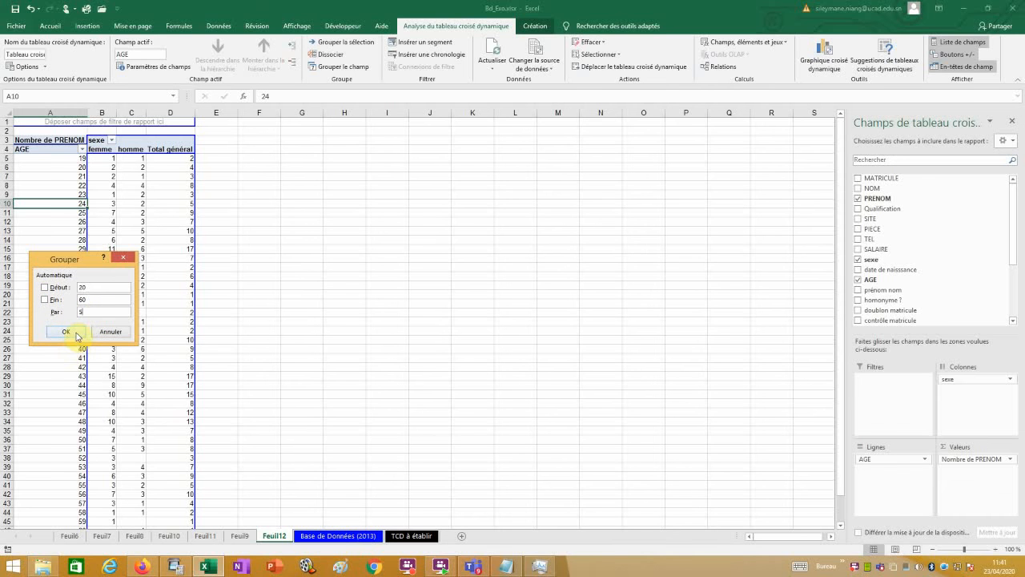
left_click(73, 332)
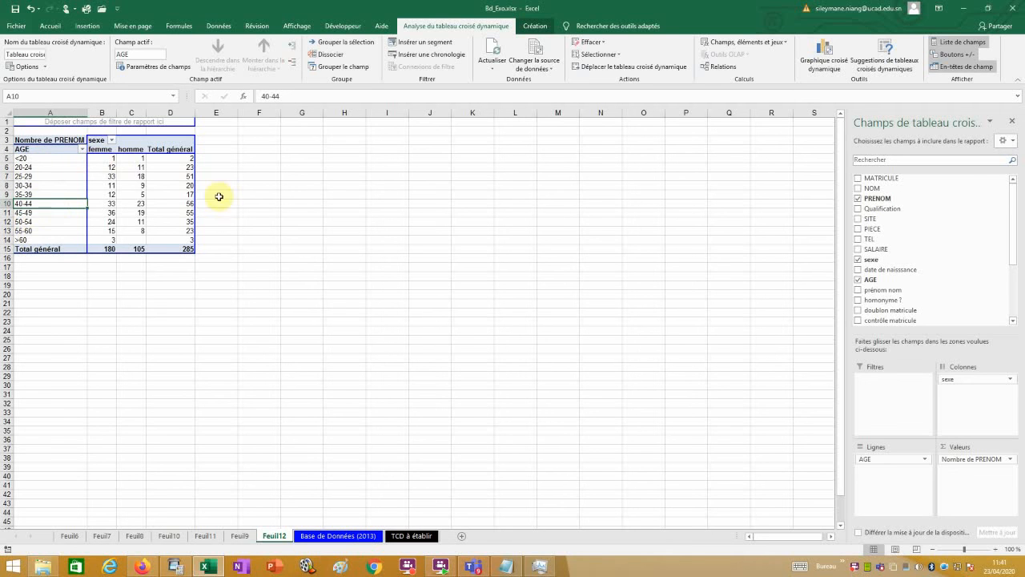
Review the employee counts by age band and sex against the TCD5 age pyramid instructions.
left_click(157, 214)
left_click(106, 185)
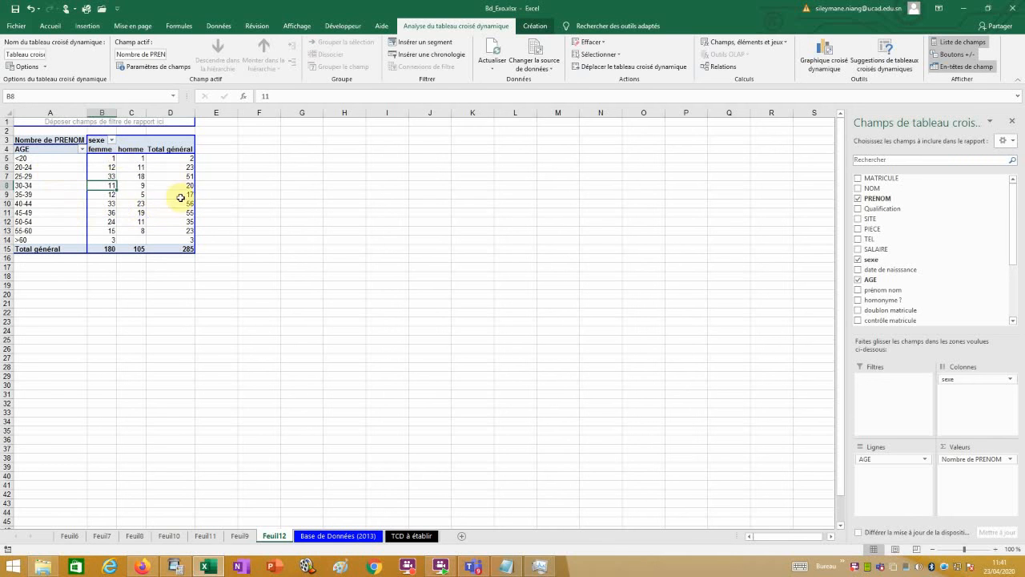
left_click(409, 536)
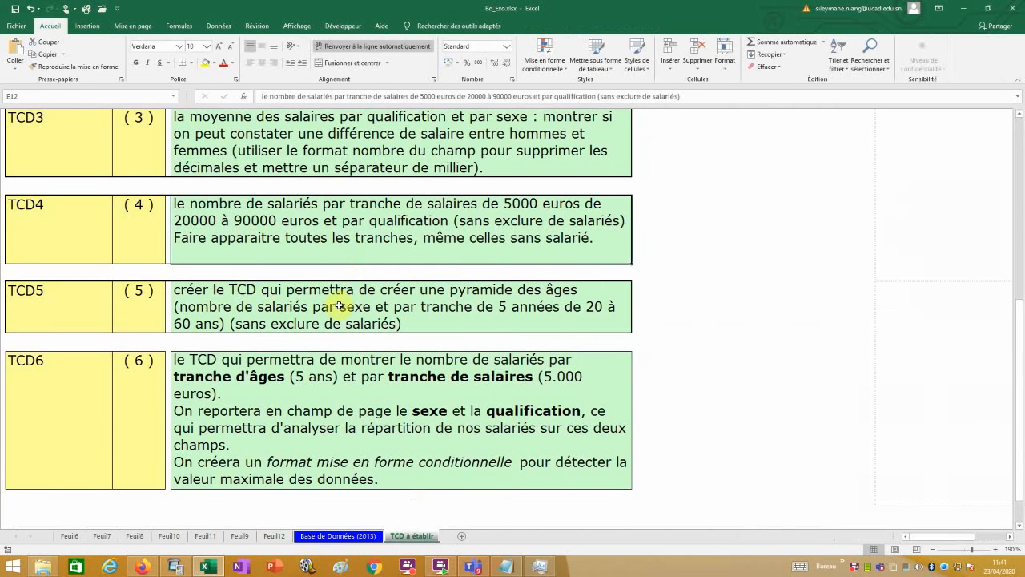
left_click(337, 536)
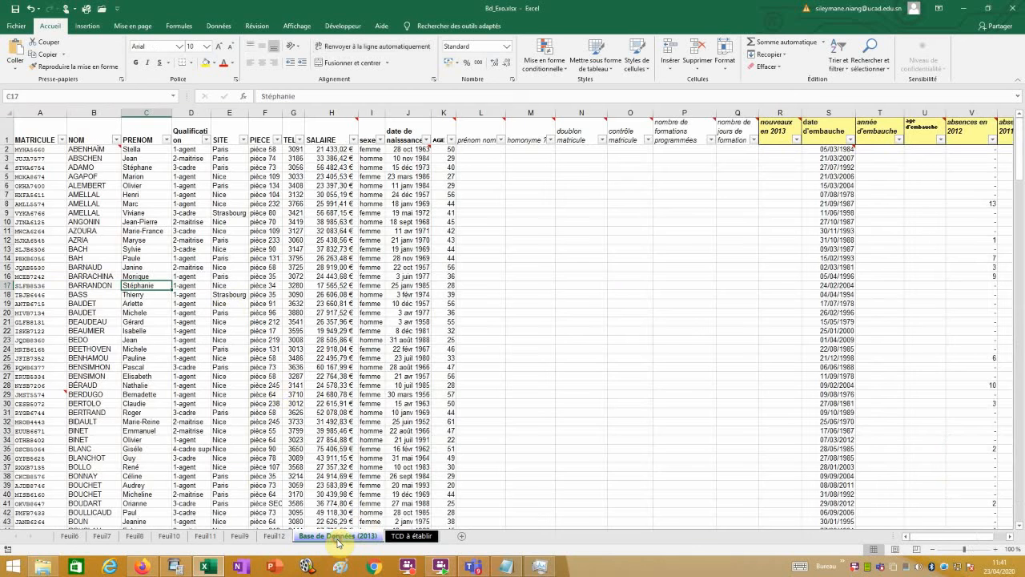
left_click(275, 536)
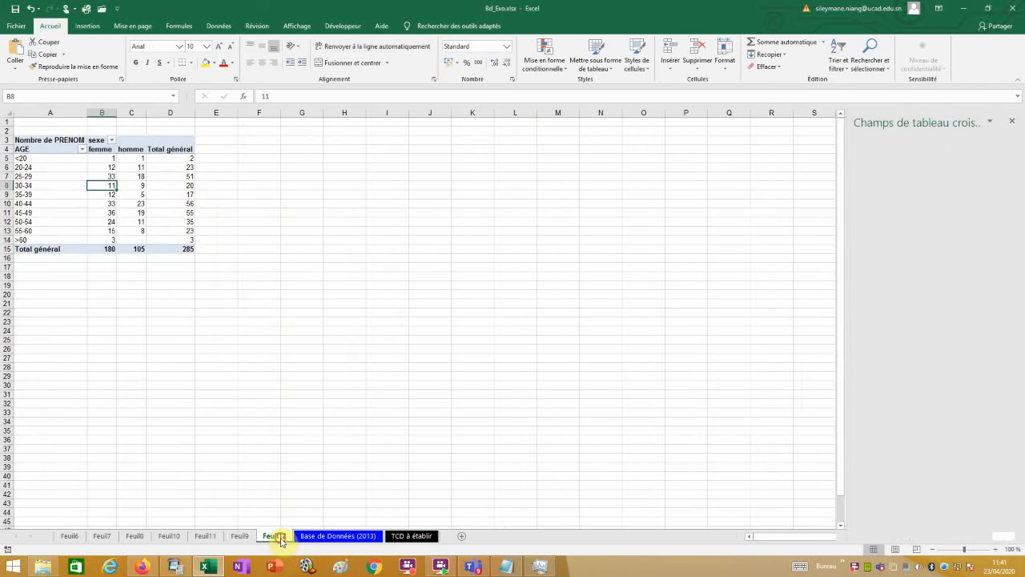
Insert a 3D clustered column pivot chart from the age and sex pivot table on Feuil12.
left_click(132, 186)
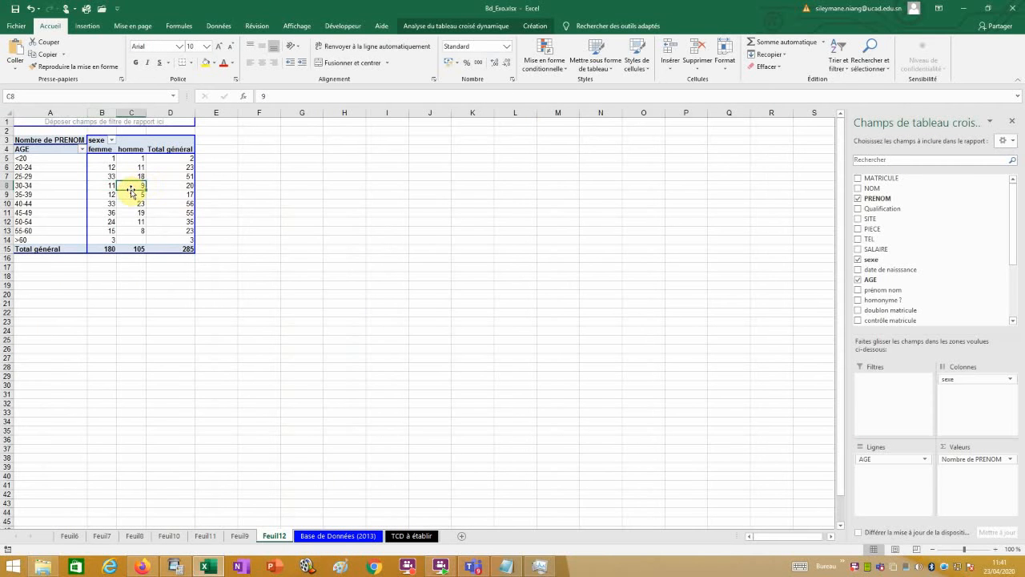
left_click(88, 27)
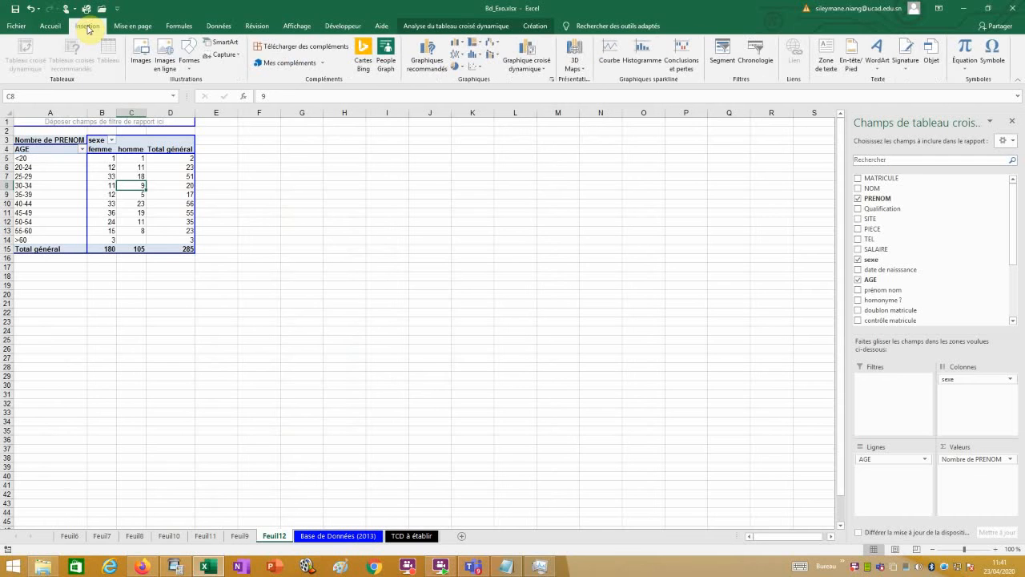
left_click(94, 201)
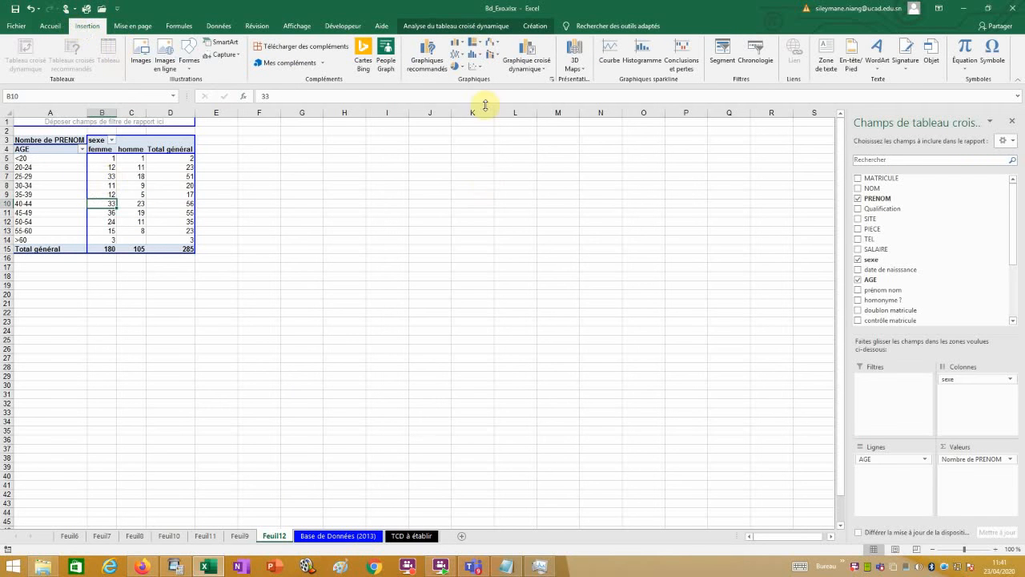
left_click(467, 47)
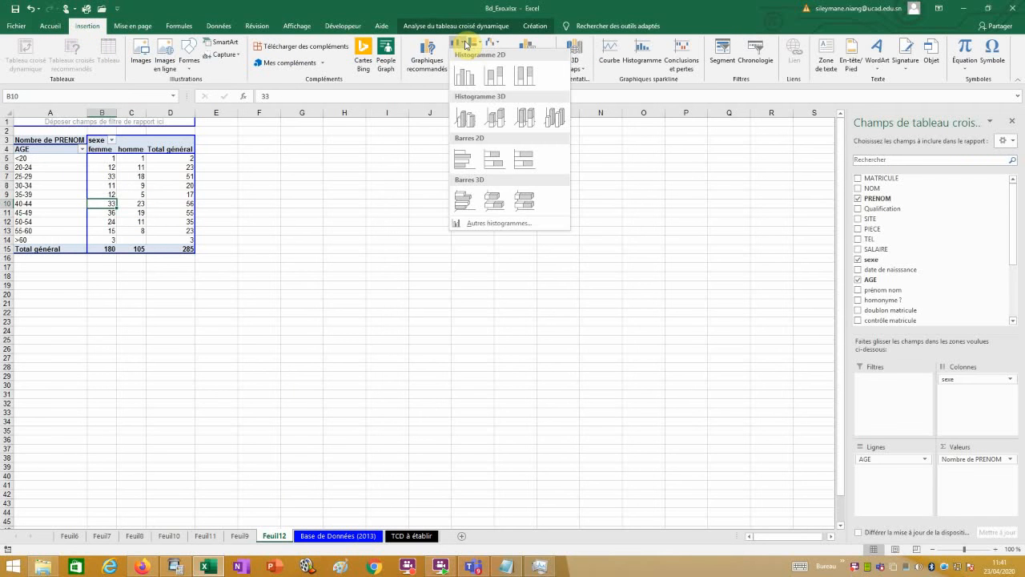
left_click(467, 120)
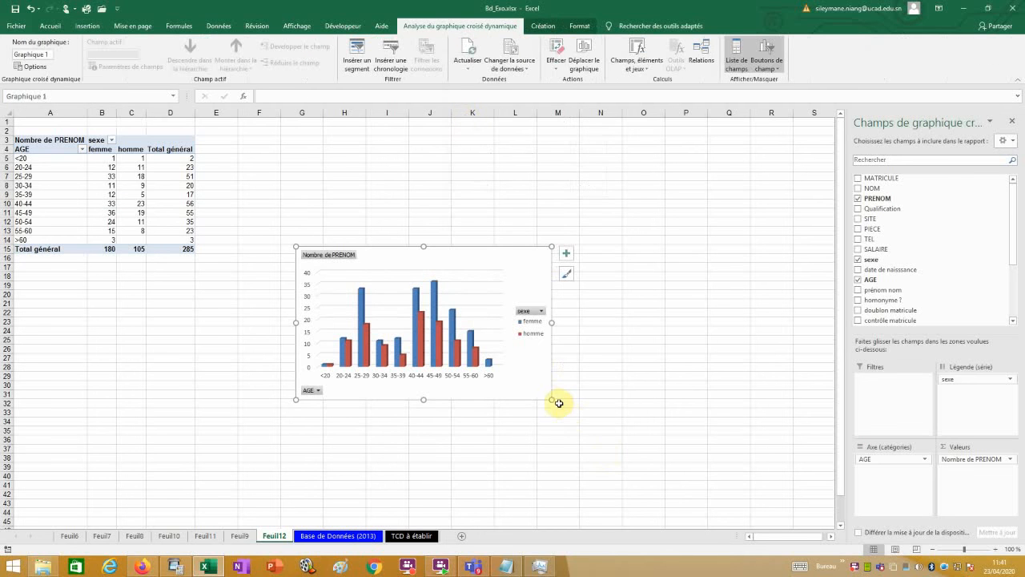
Enlarge the pivot chart and move it up beside the pivot table.
left_click_drag(551, 400, 668, 508)
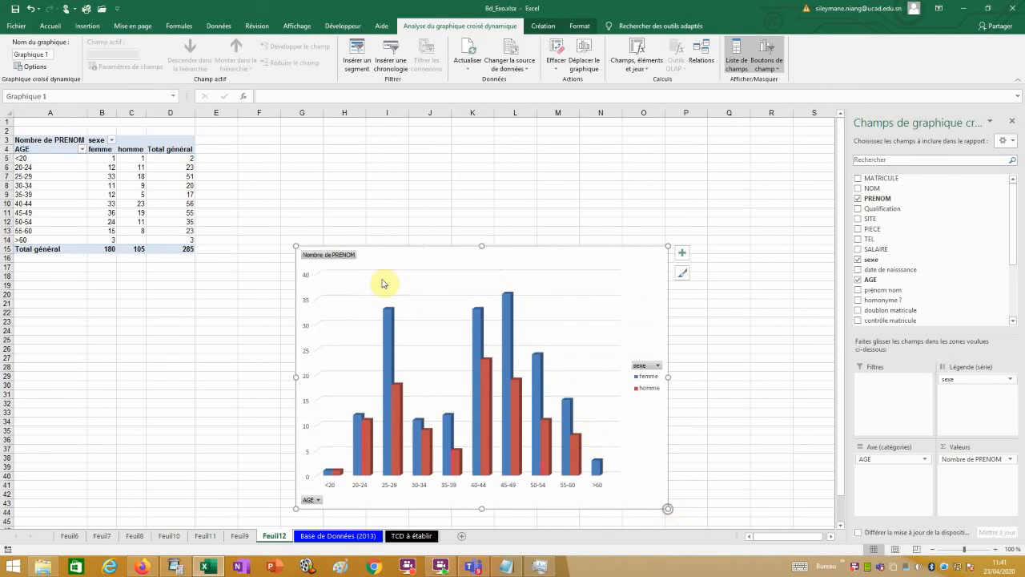
left_click_drag(297, 246, 208, 197)
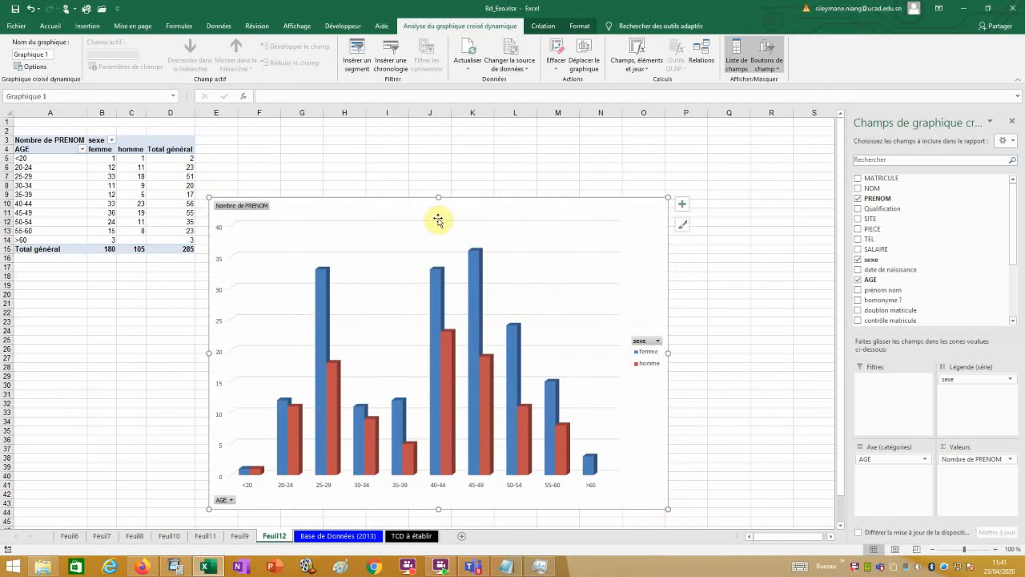
left_click_drag(403, 203, 406, 151)
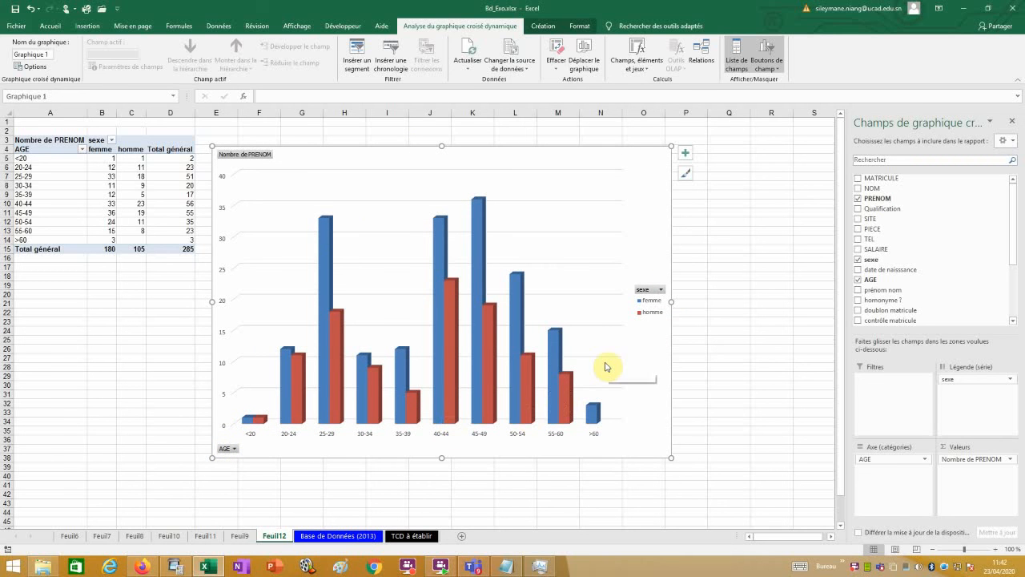
Filter the chart's sexe field to show only femme.
left_click(662, 291)
left_click(549, 391)
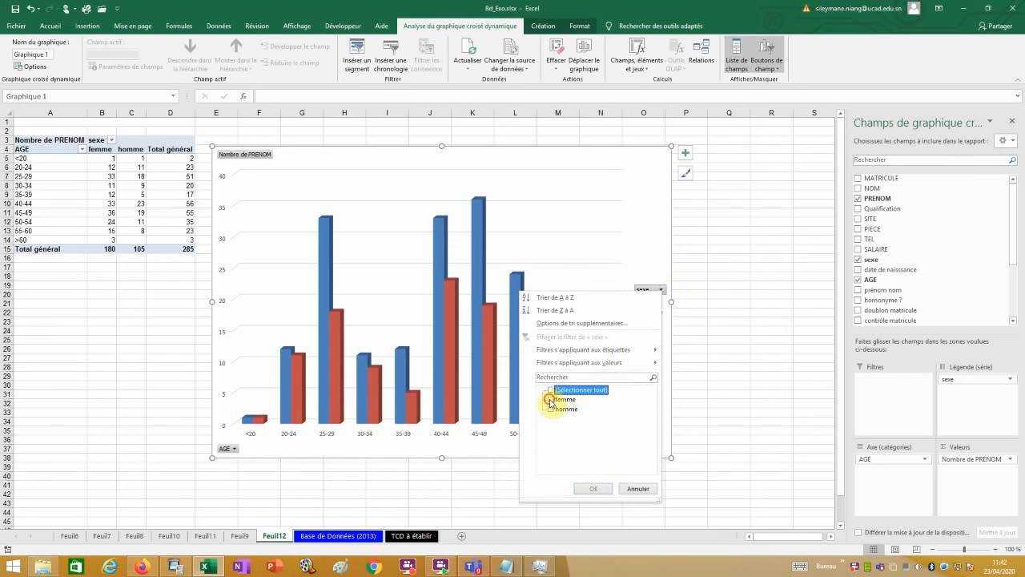
left_click(549, 400)
left_click(593, 489)
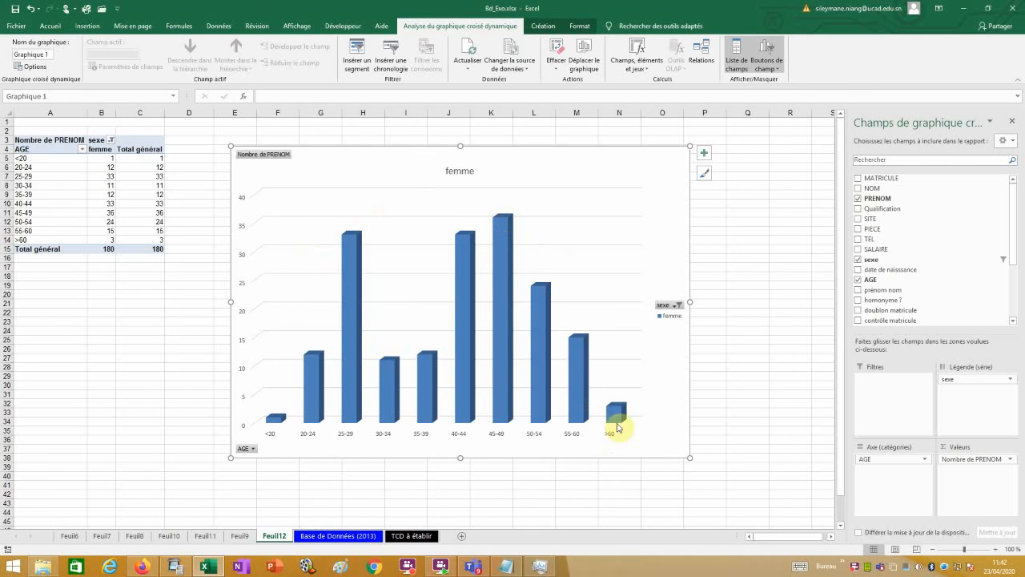
Add data labels to the pivot chart and clear its sexe filter.
left_click(708, 156)
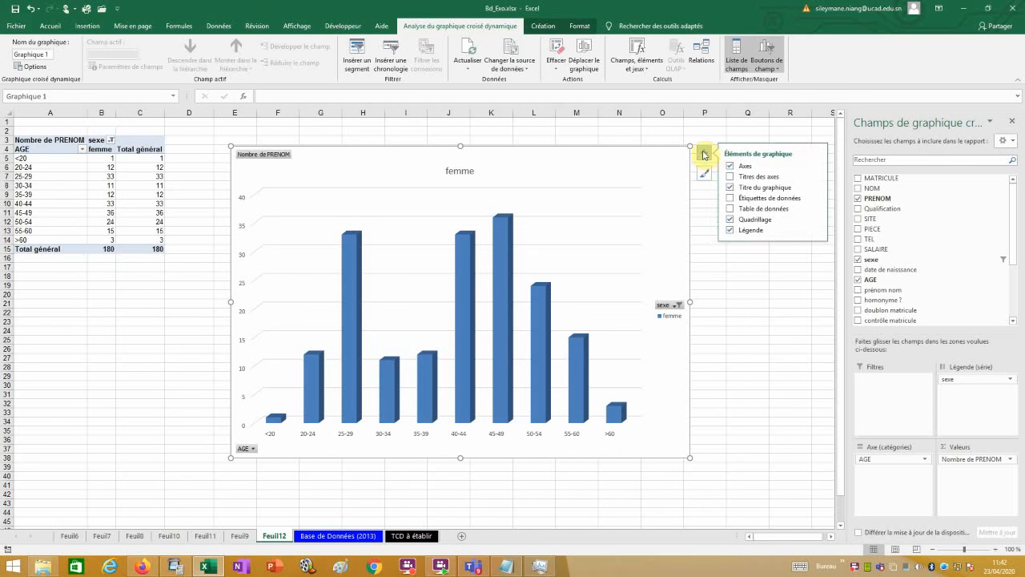
left_click(730, 198)
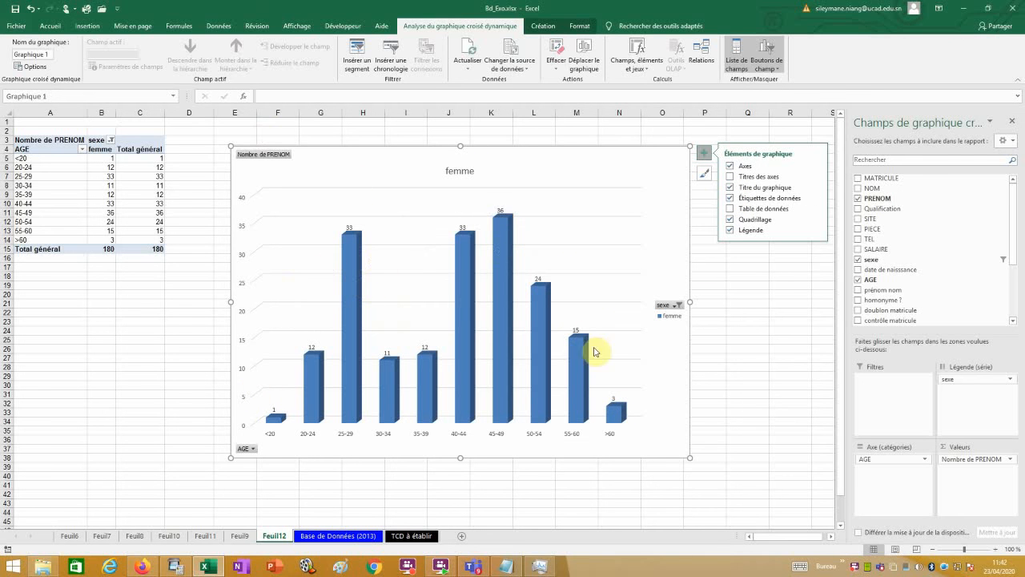
left_click(704, 154)
left_click(704, 154)
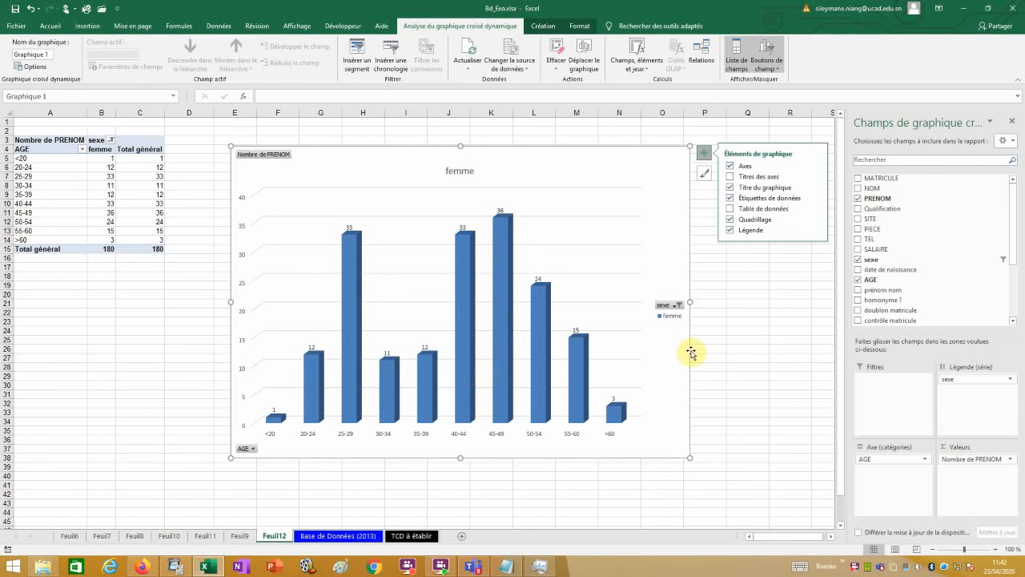
left_click(676, 305)
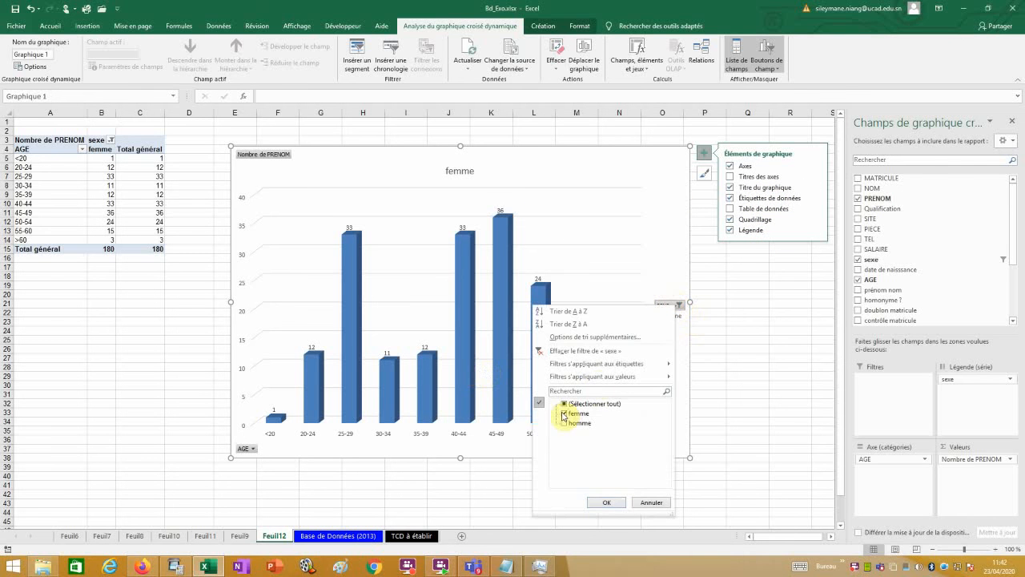
left_click(568, 353)
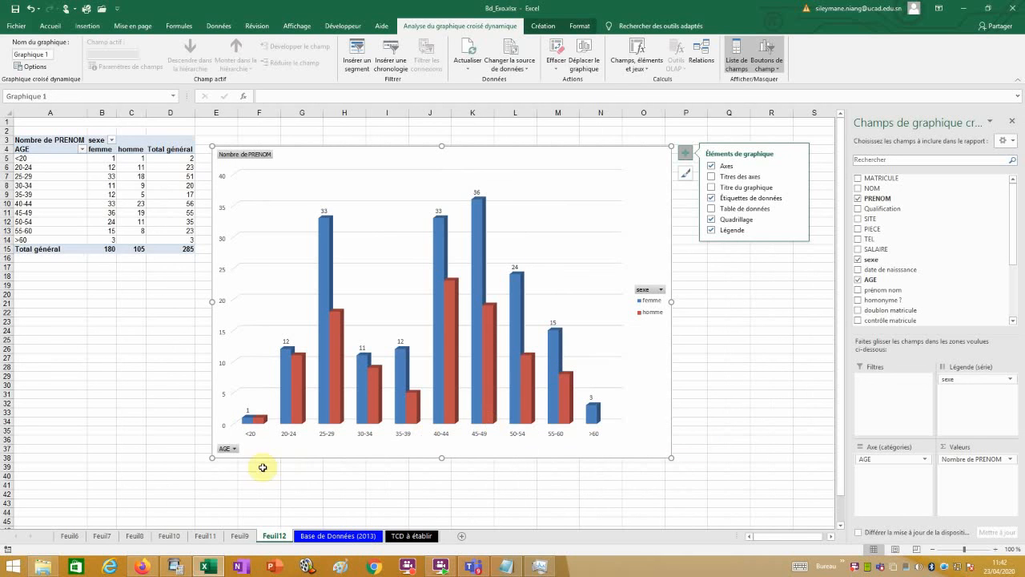
Filter the chart's AGE field to show only the 30-34 and 50-54 bands.
left_click(232, 448)
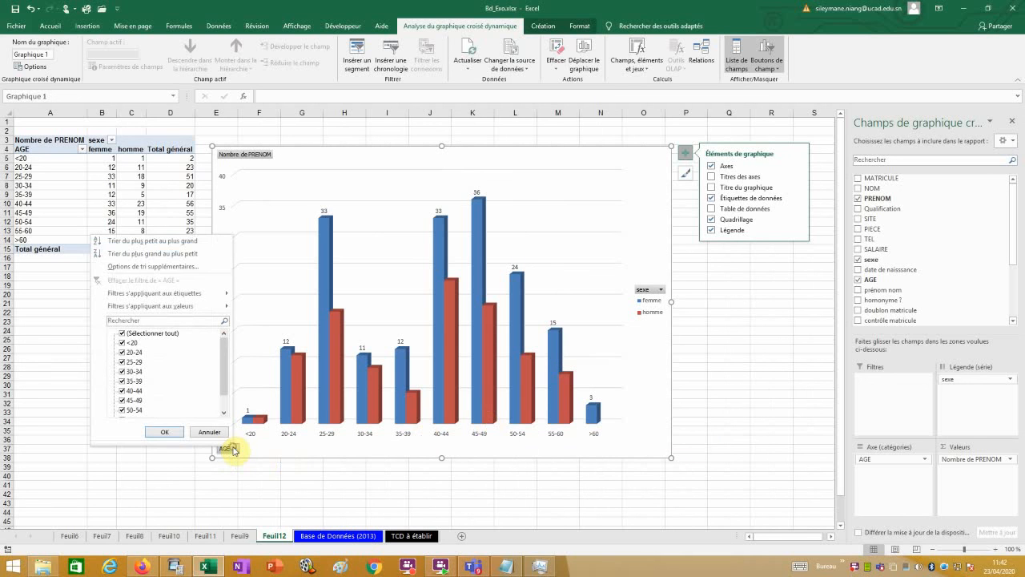
left_click(123, 334)
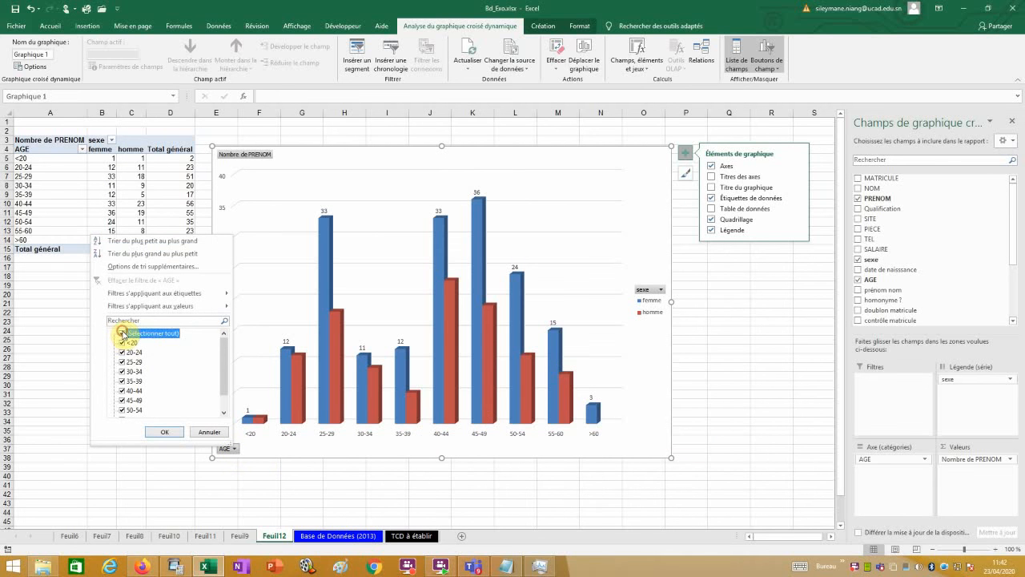
left_click(122, 373)
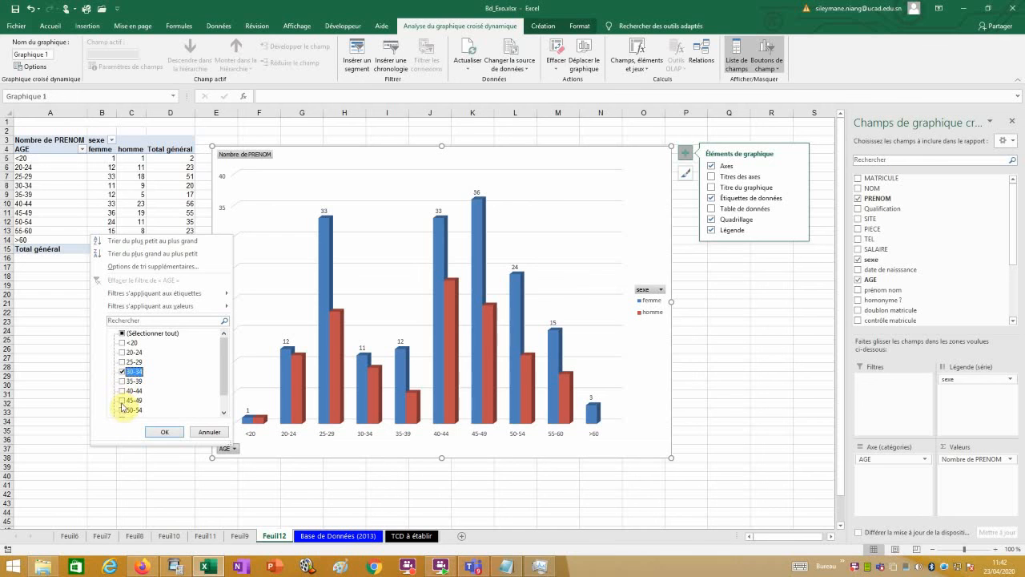
left_click(121, 410)
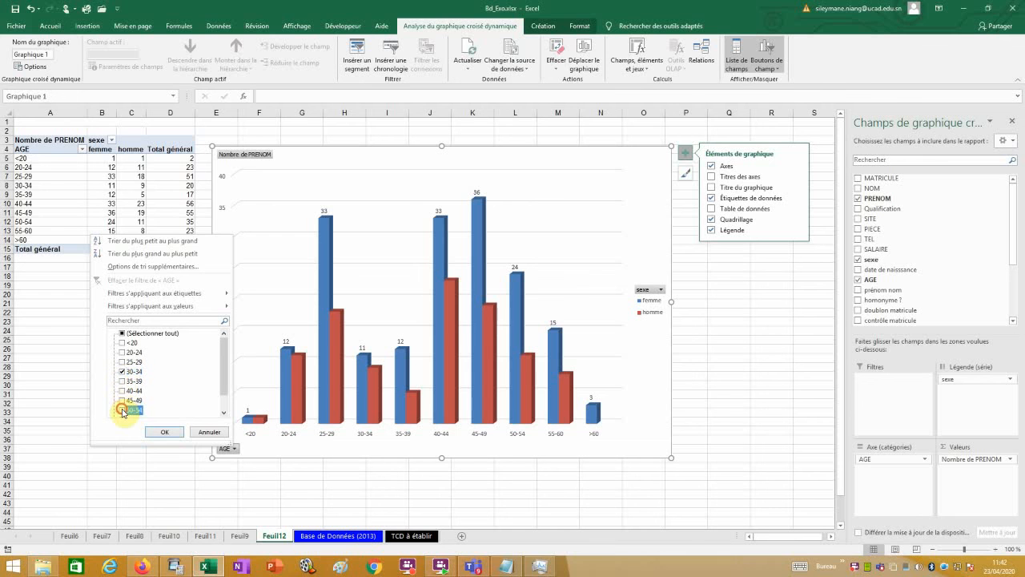
left_click(166, 432)
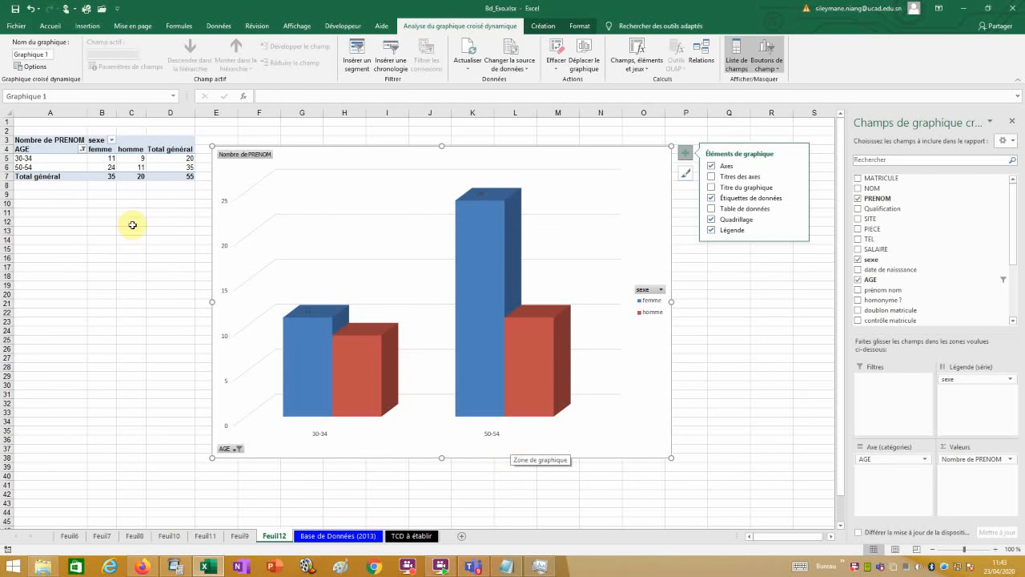
Consult the TCD6 instructions and insert a pivot table on a new worksheet from the Base de Données (2013) data.
left_click(412, 535)
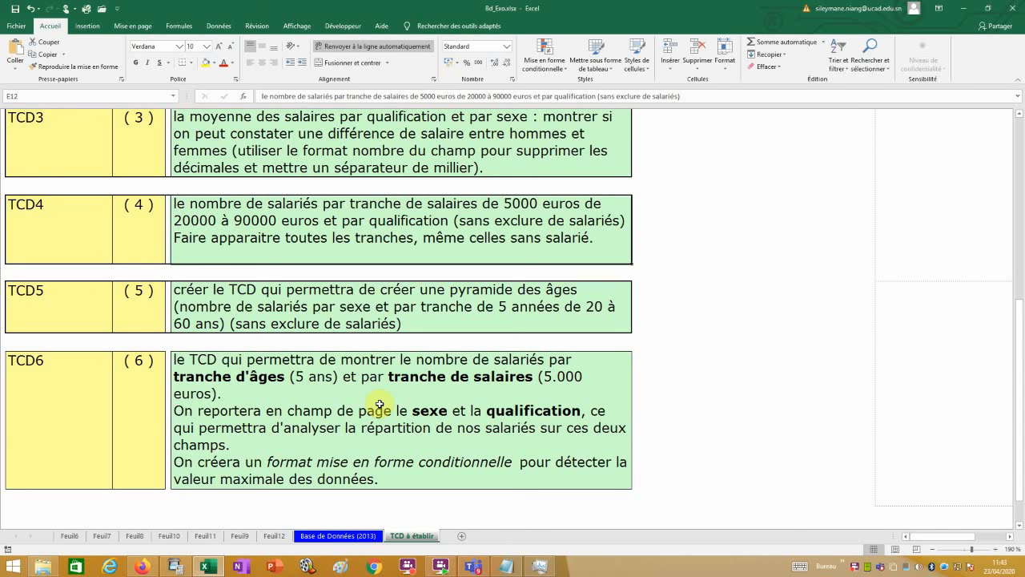
left_click(331, 536)
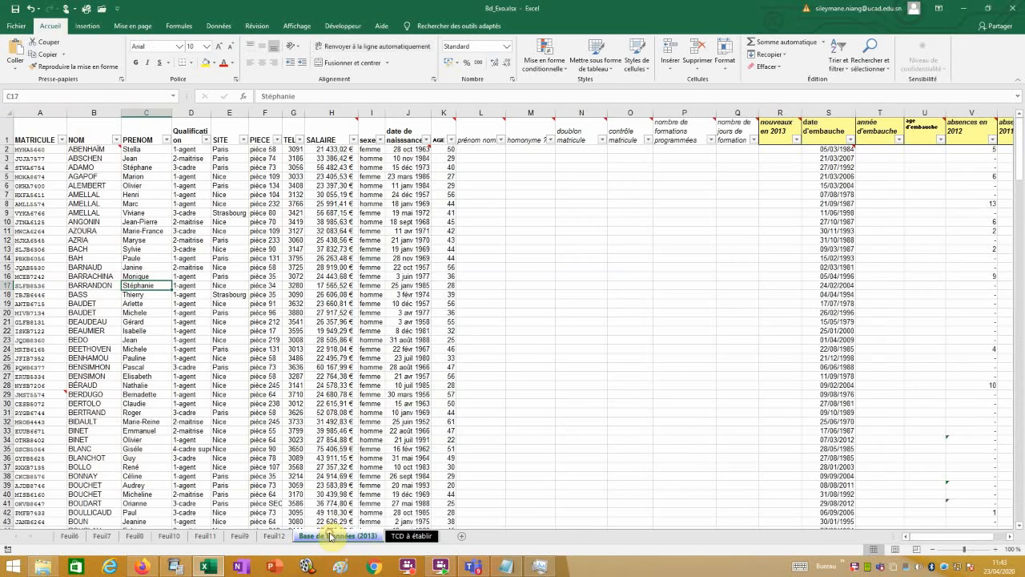
left_click(100, 28)
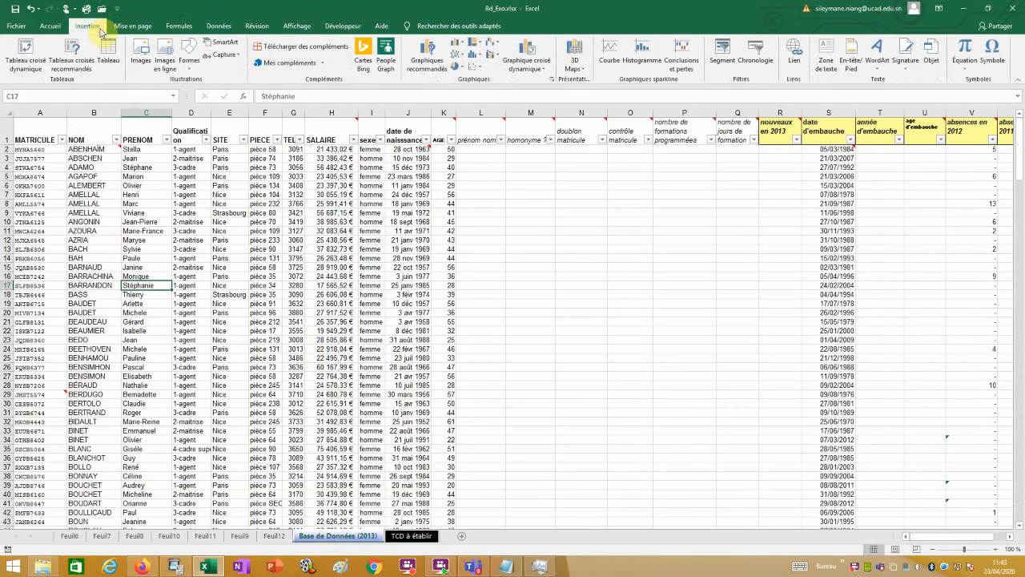
left_click(26, 49)
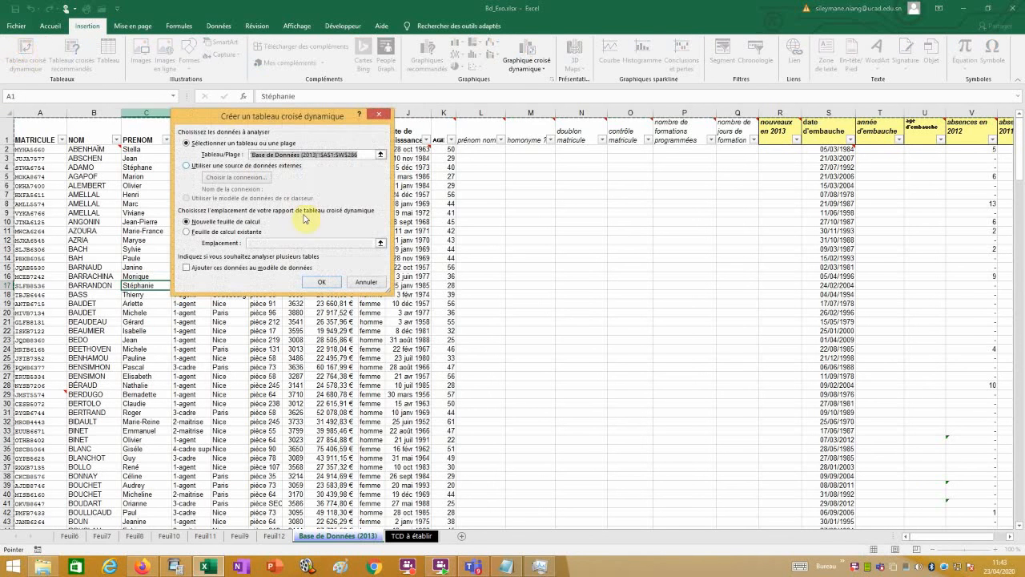
left_click(335, 282)
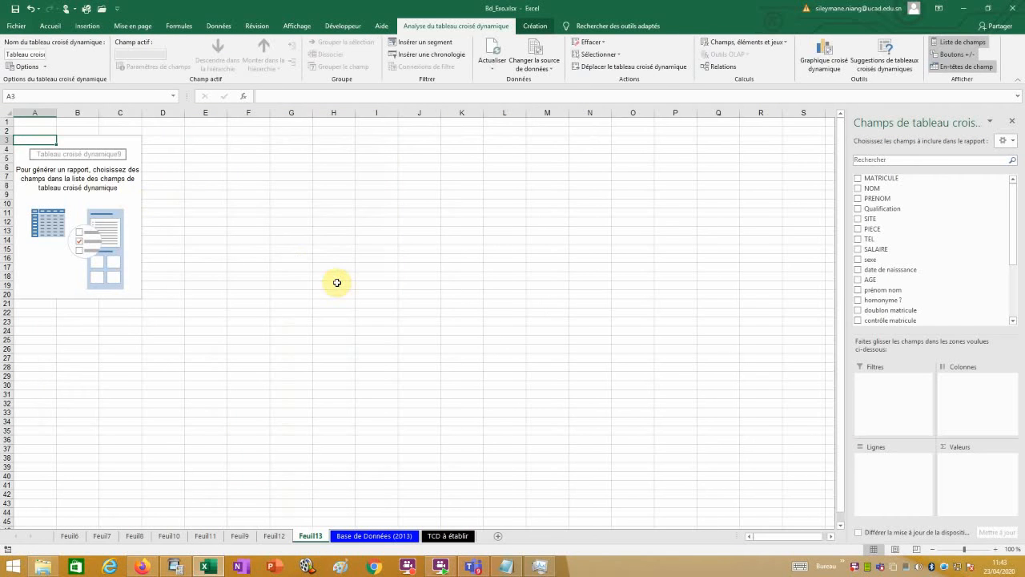
Enable the classic layout for the new pivot table so fields can be placed in the grid.
right_click(91, 194)
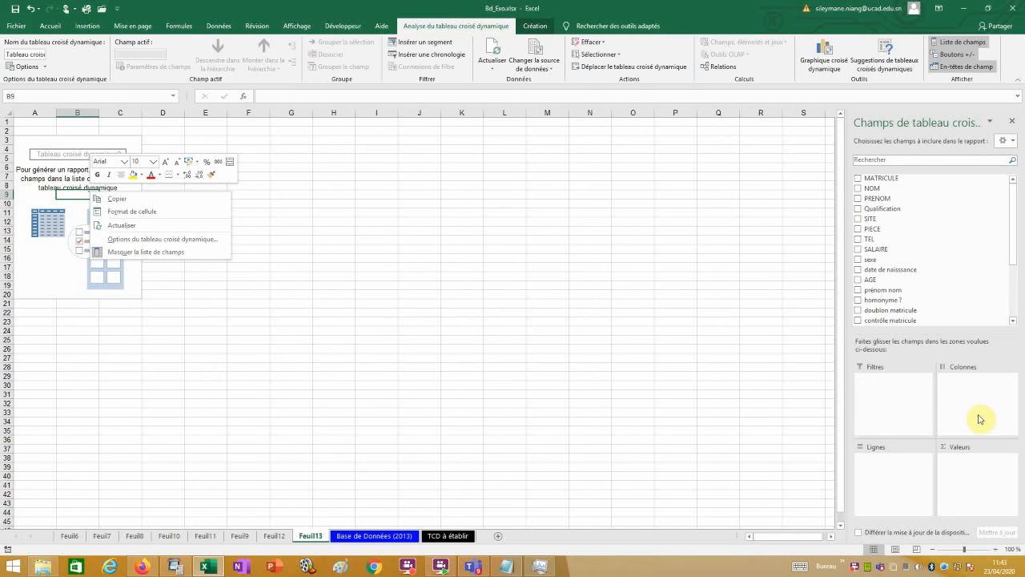
left_click(121, 239)
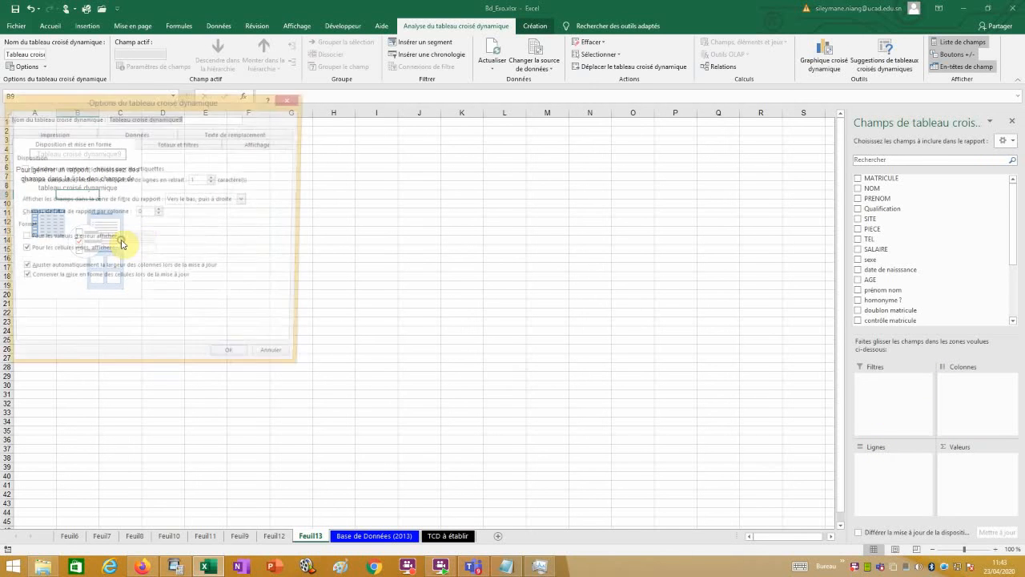
left_click(261, 143)
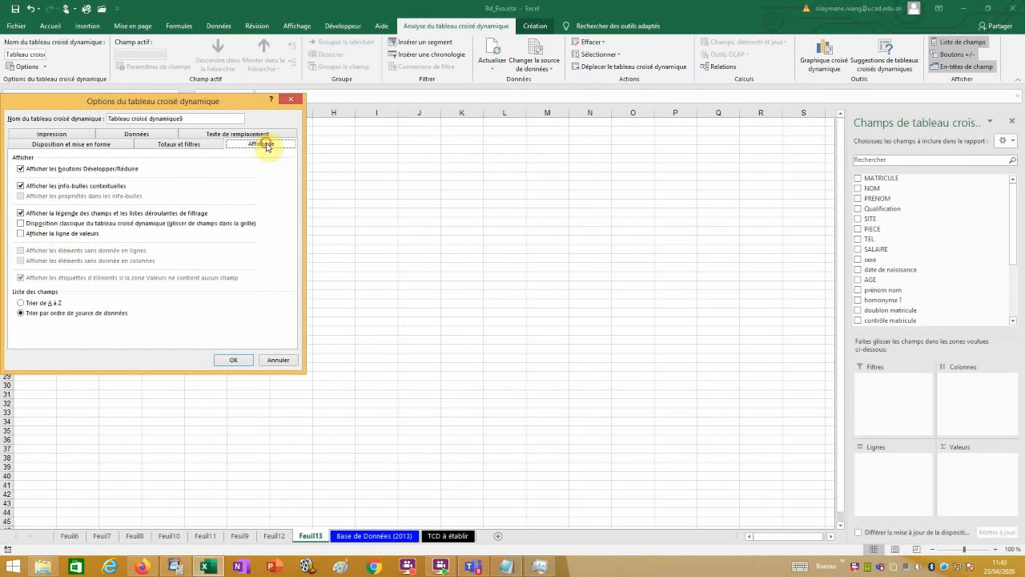
left_click(21, 224)
left_click(232, 360)
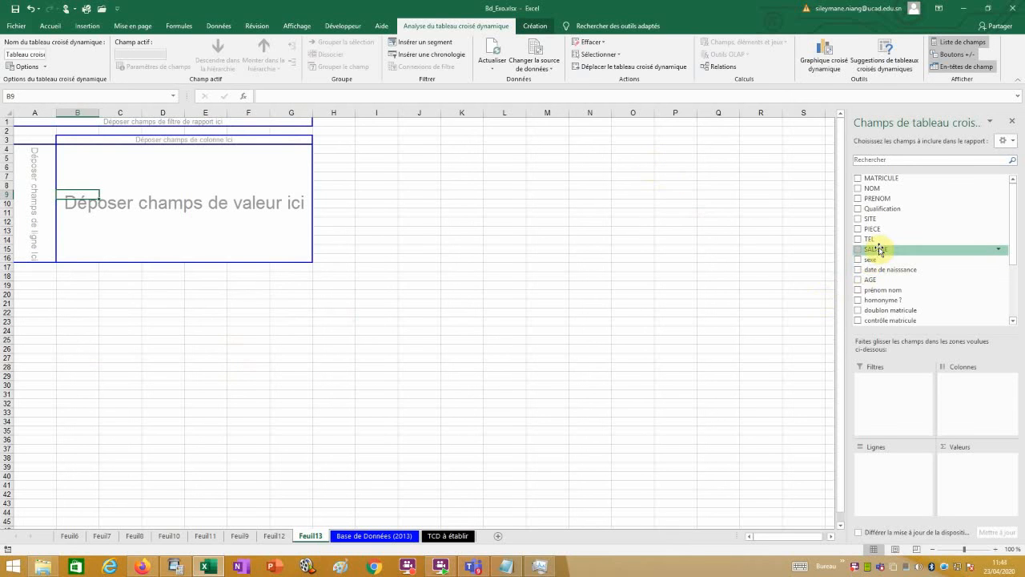
Place SALAIRE in the rows, AGE in the columns and a count of PRENOM in the values.
left_click_drag(880, 250, 32, 203)
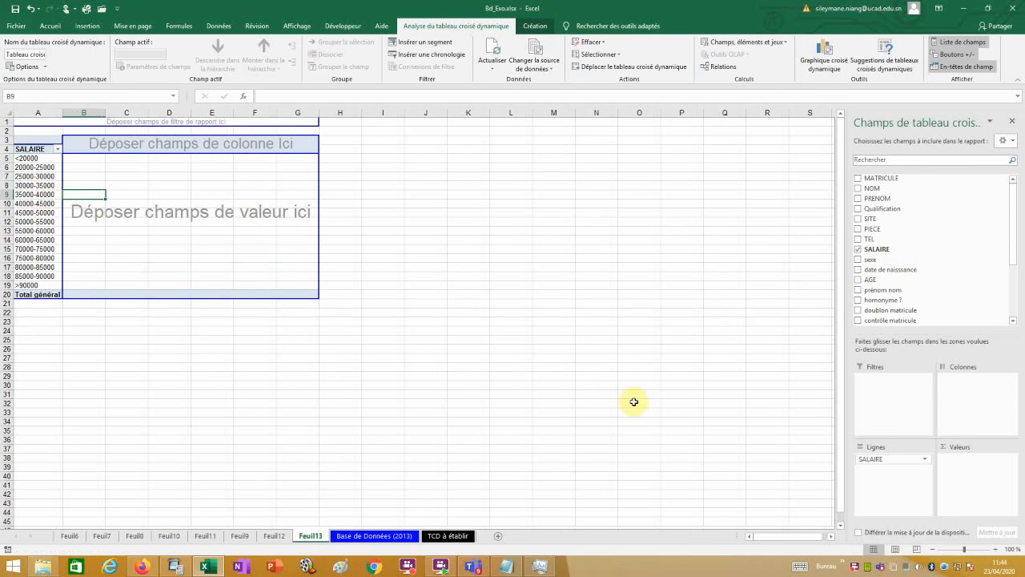
left_click_drag(860, 282, 216, 144)
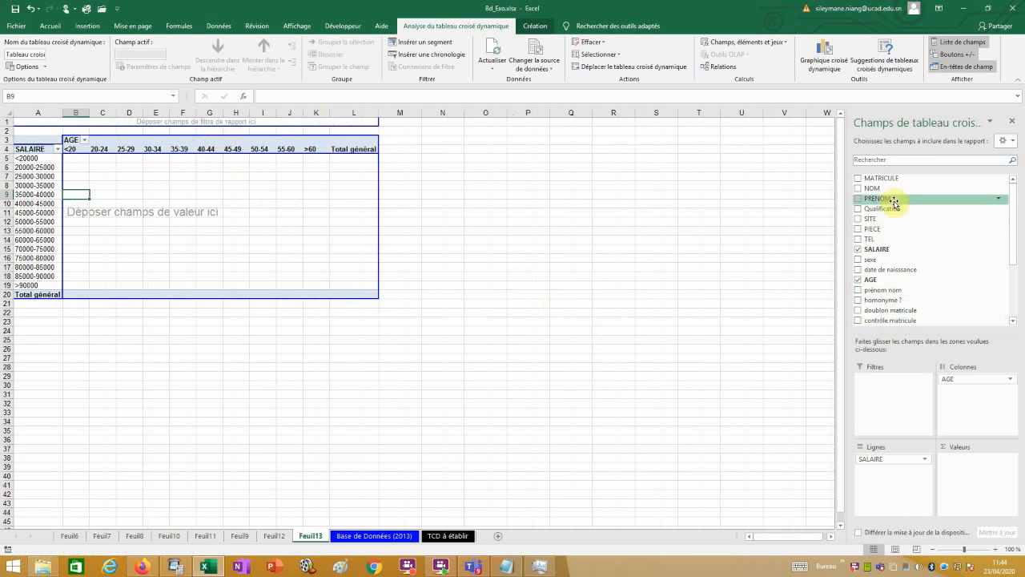
left_click_drag(891, 200, 217, 212)
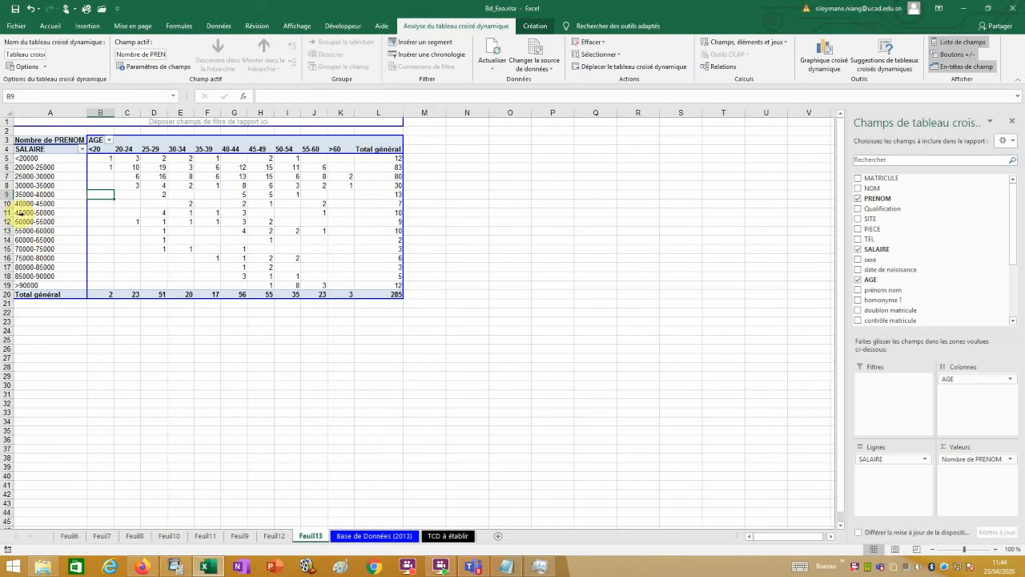
Ungroup the existing SALAIRE and AGE bands in the pivot table.
left_click(36, 215)
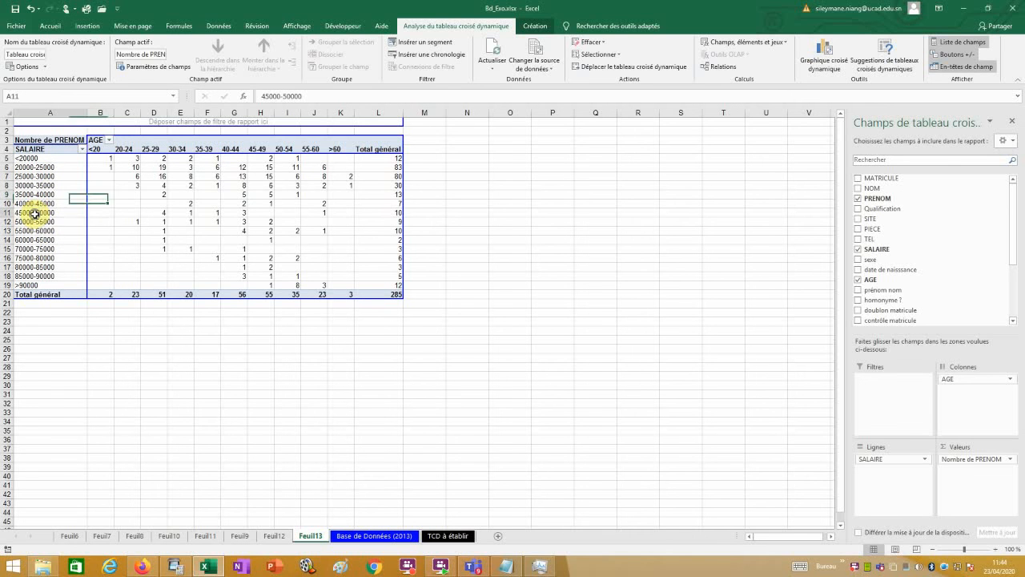
right_click(36, 215)
left_click(67, 330)
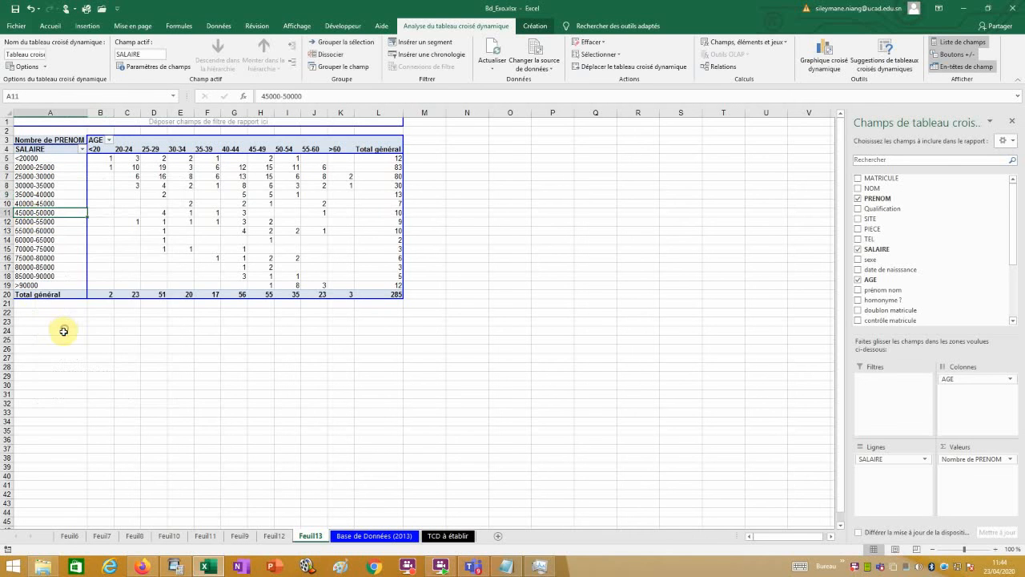
right_click(205, 149)
left_click(241, 262)
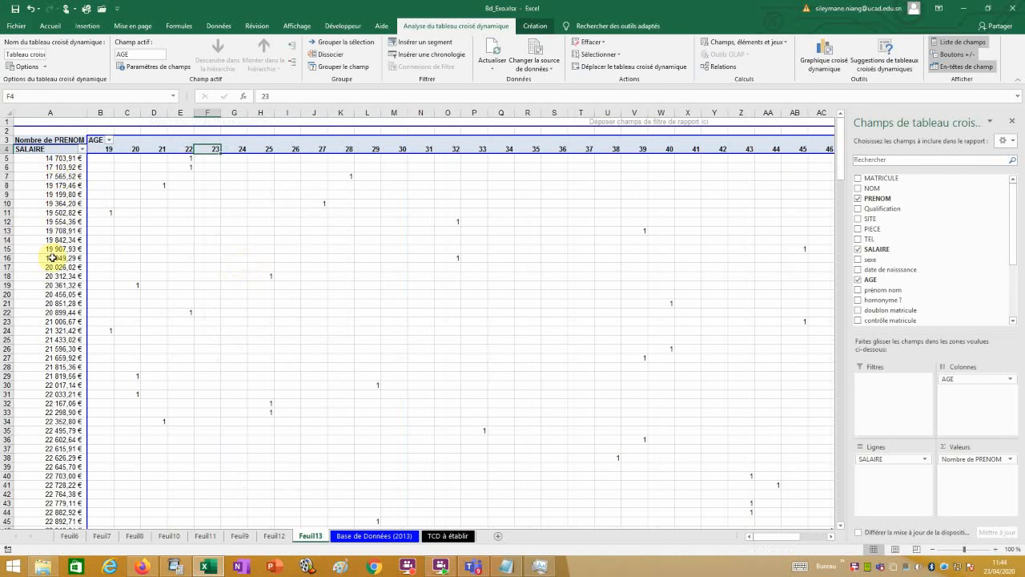
Group the SALAIRE row values into bands of 5000, keeping the automatic start and end.
right_click(51, 194)
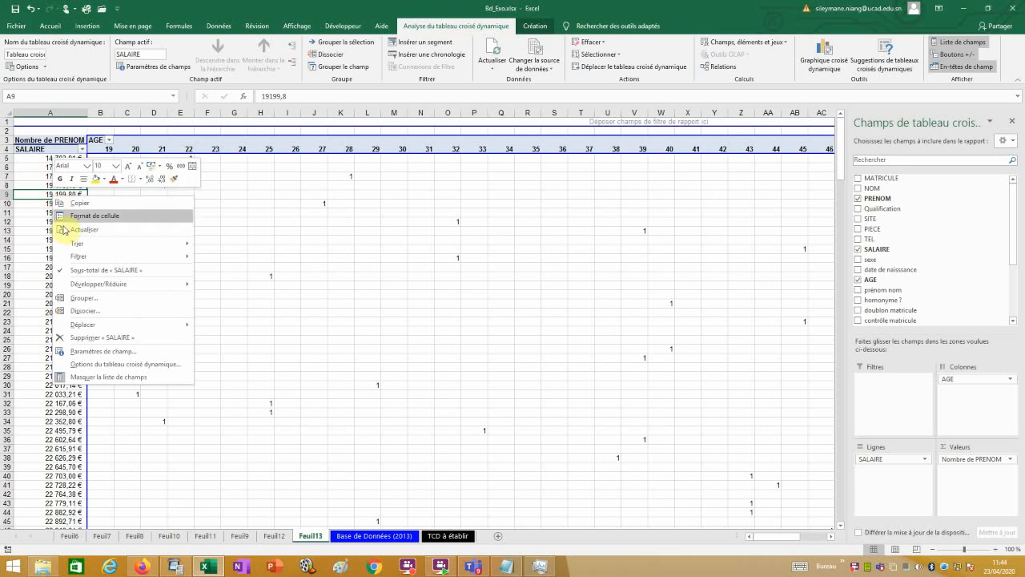
left_click(87, 298)
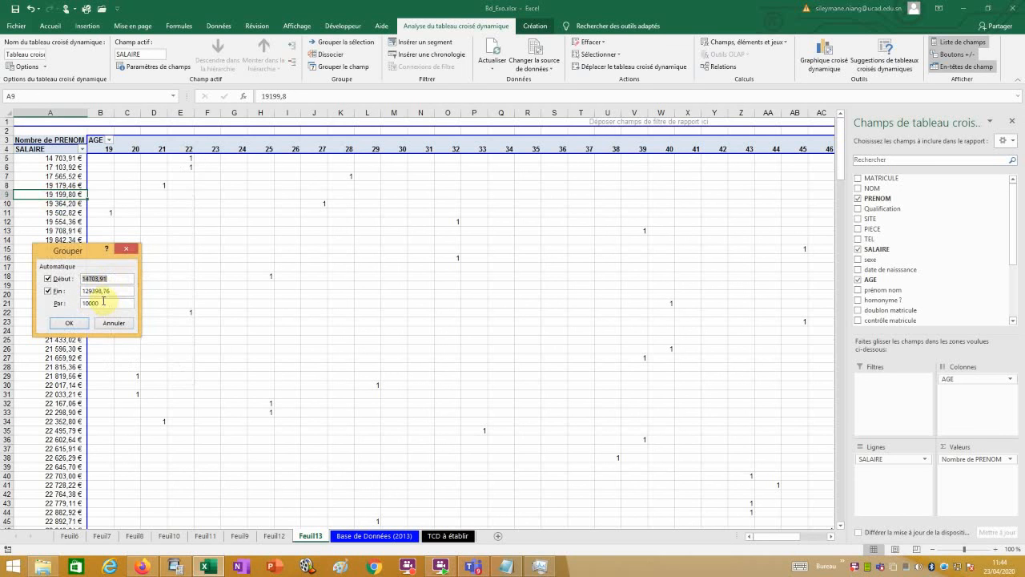
left_click_drag(102, 302, 61, 294)
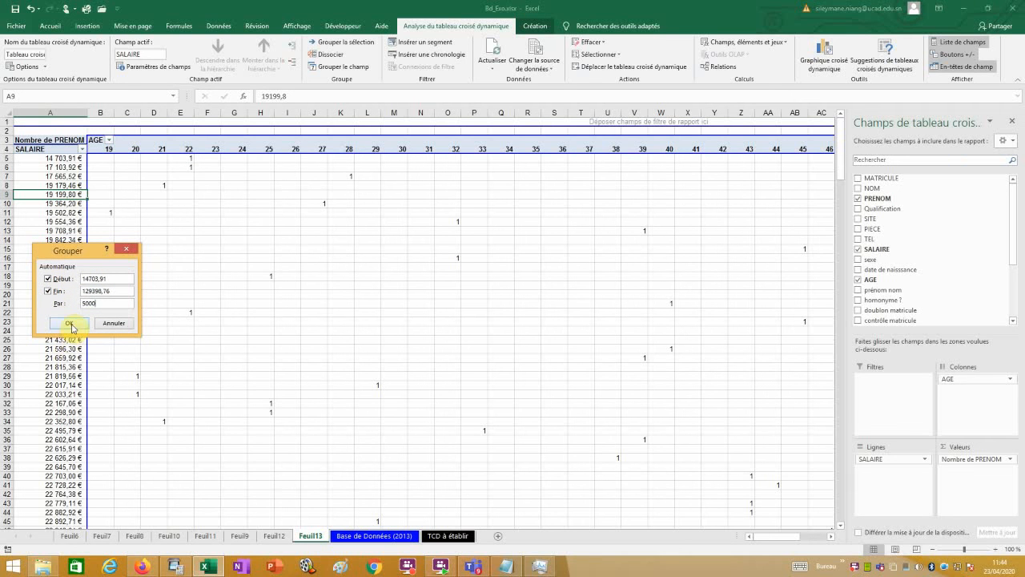
left_click(72, 325)
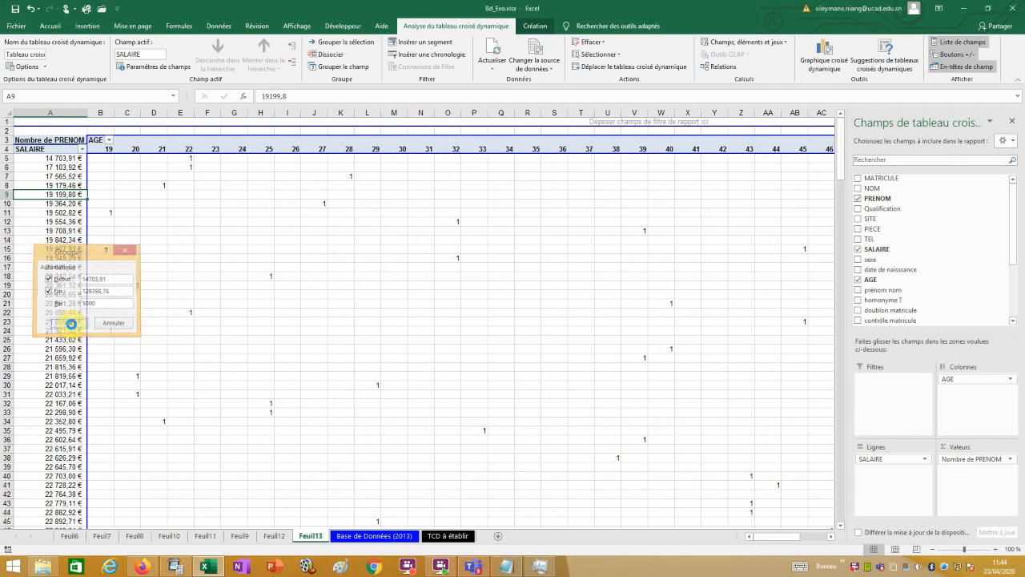
Group the AGE column values into bands of 5 years from 19 to 61.
right_click(133, 149)
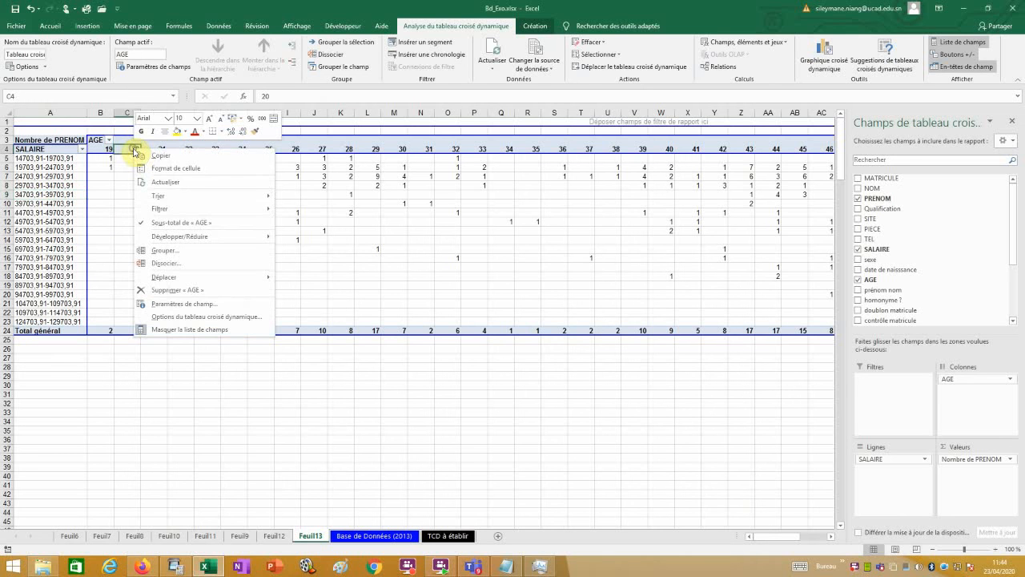
left_click(161, 251)
left_click(165, 257)
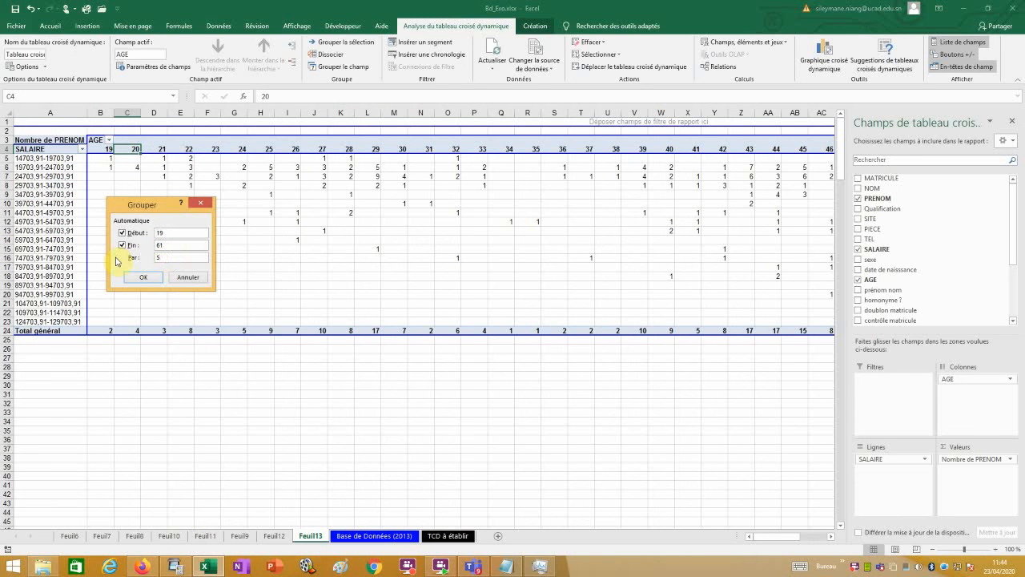
left_click(145, 278)
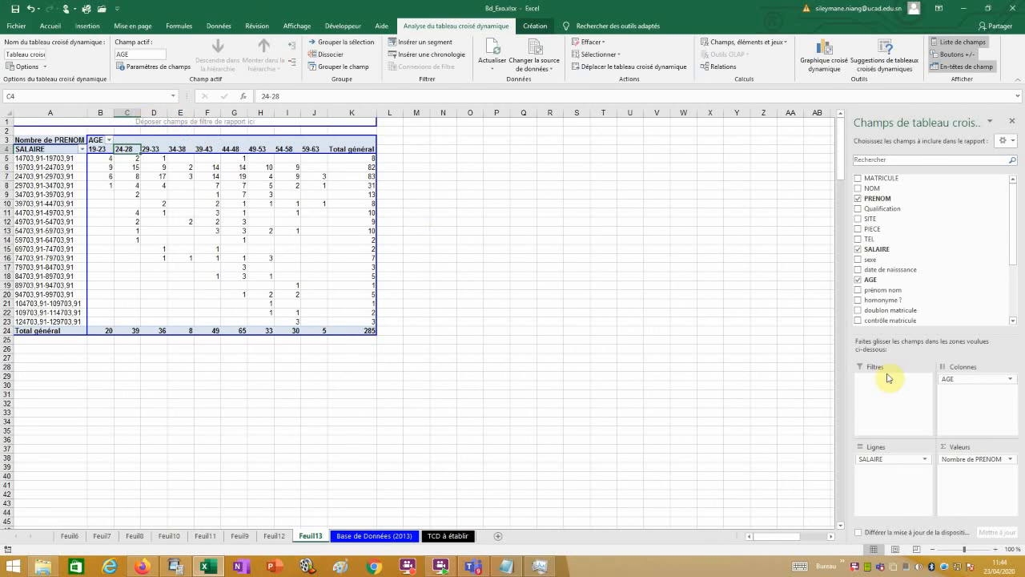
Add sexe and Qualification as report filters of the salary and age pivot table.
left_click_drag(875, 264, 184, 120)
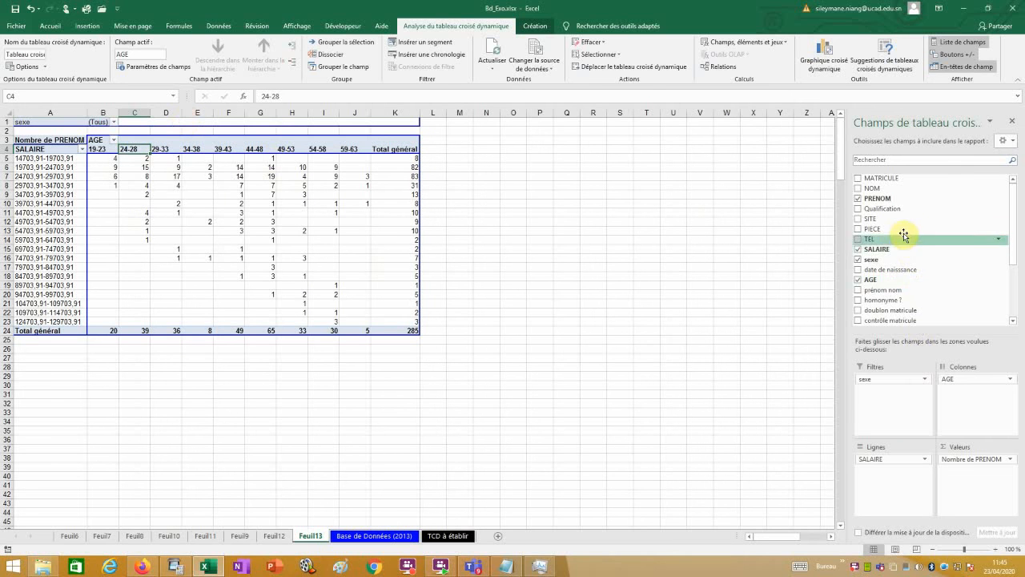
left_click_drag(897, 208, 137, 119)
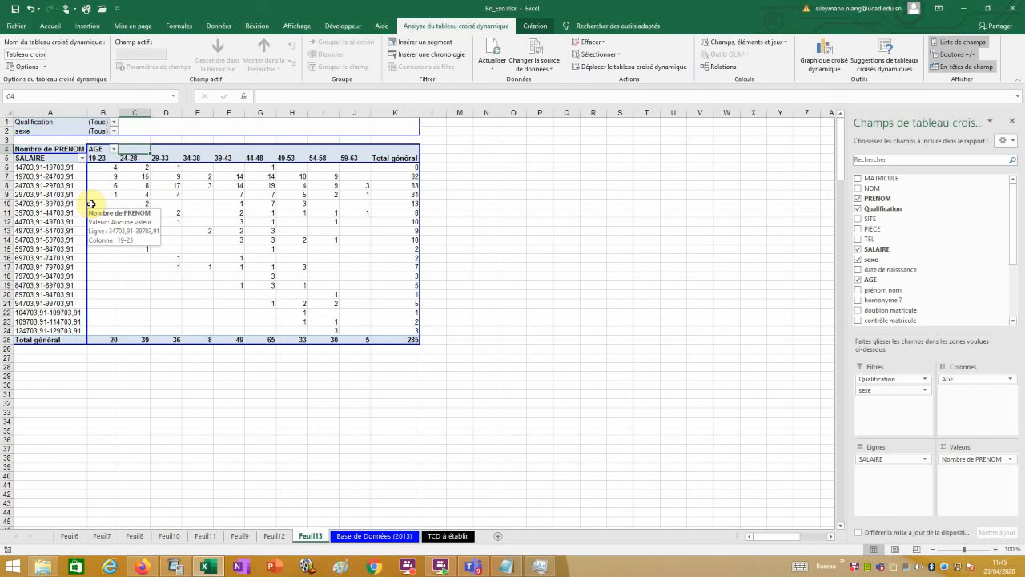
Filter the salary and age pivot table to the 4-cadre supérieur Qualification and the femme sexe.
left_click(114, 122)
left_click(40, 185)
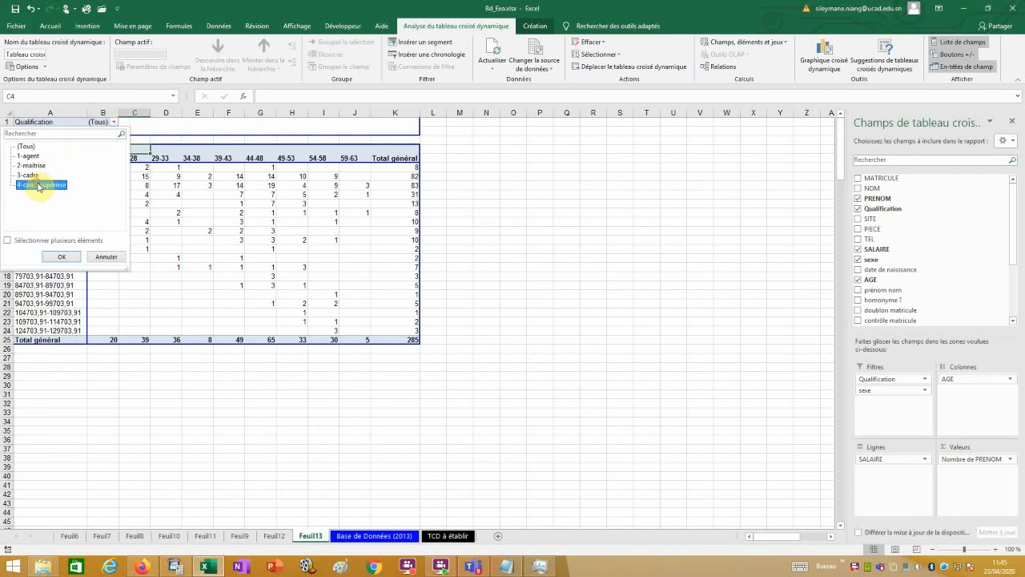
left_click(61, 256)
left_click(149, 131)
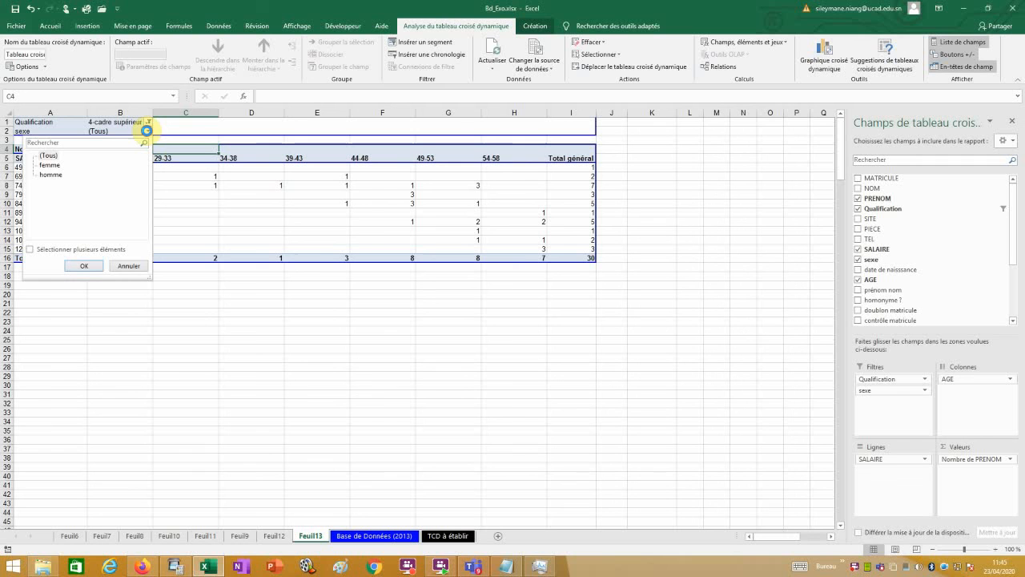
left_click(50, 167)
left_click(82, 264)
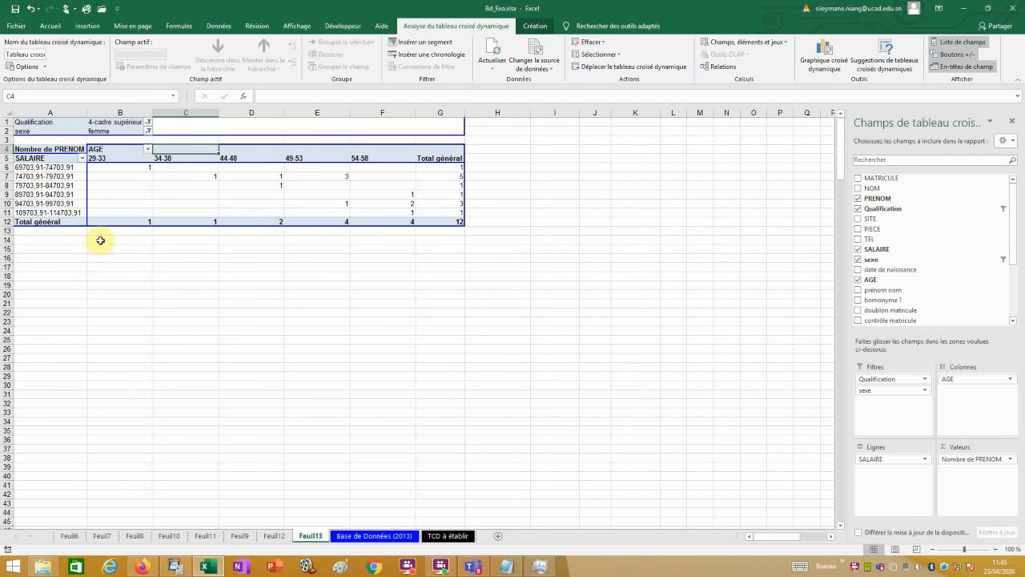
Reset the Qualification report filter to (Tous), keeping sexe filtered on femme.
left_click(149, 122)
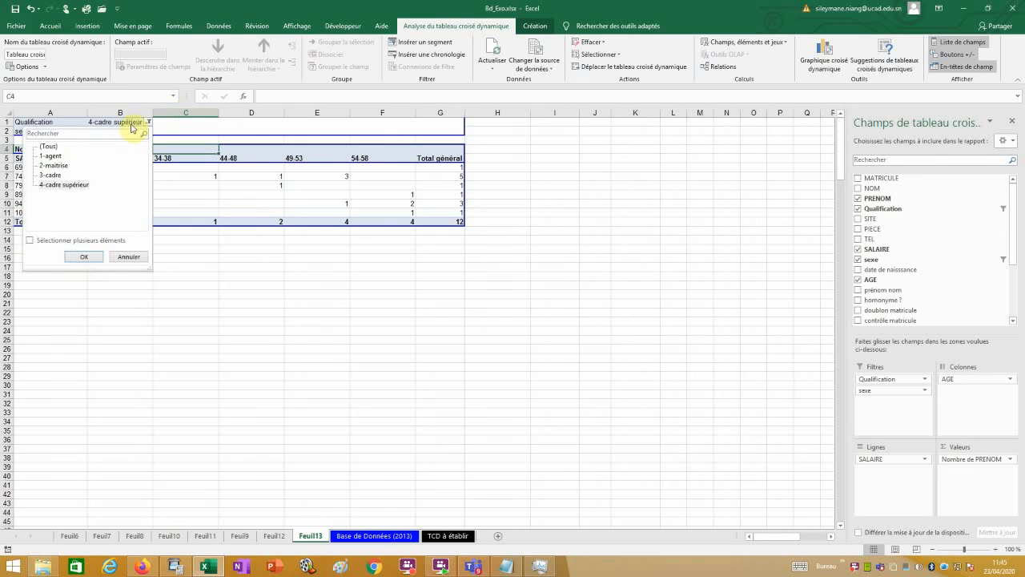
left_click(49, 145)
left_click(88, 258)
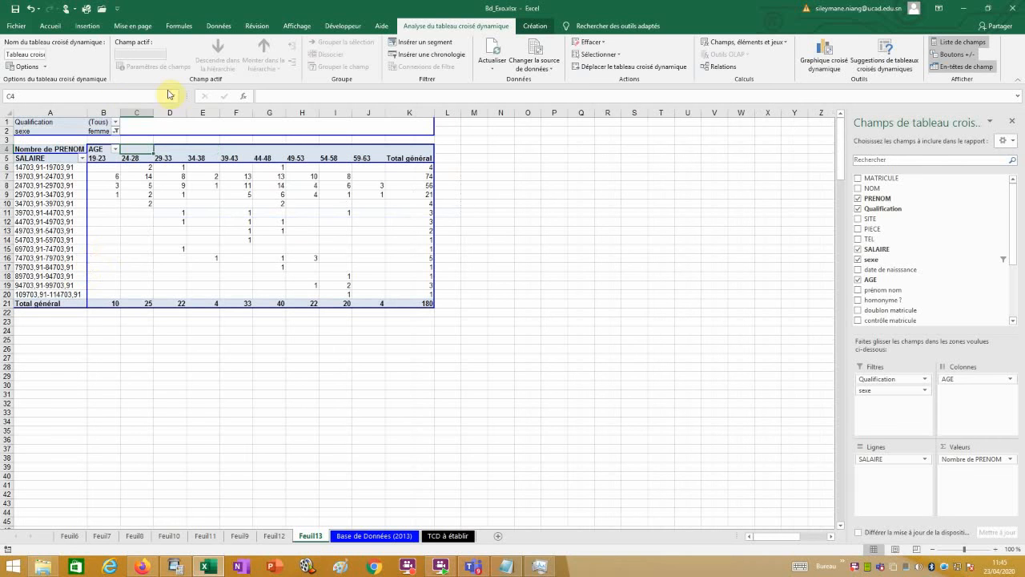
left_click(117, 132)
left_click(65, 262)
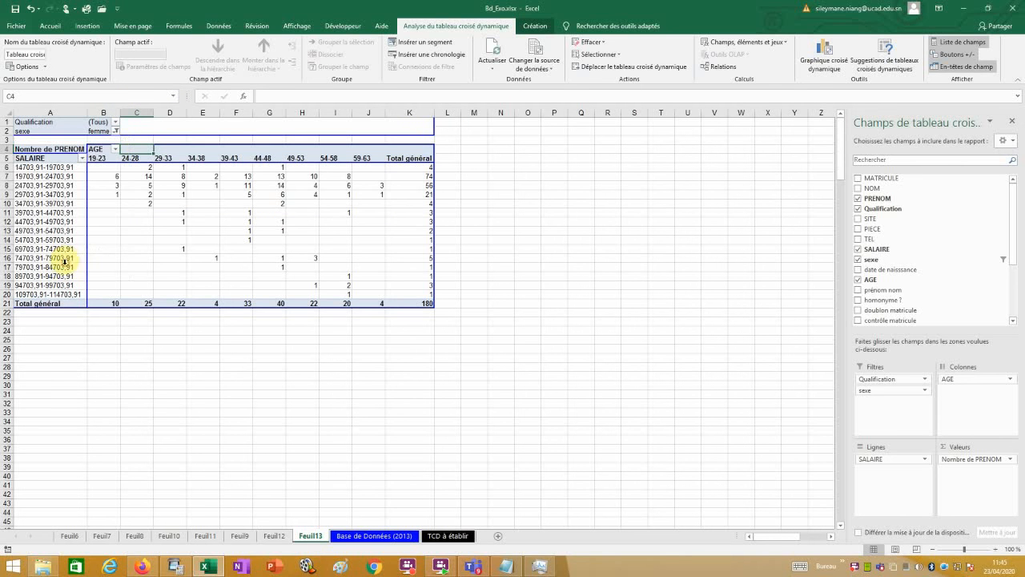
Check the TCD6 instructions and apply light blue gradient data bars to the pivot values and totals in B6:K21 on Feuil13.
left_click(447, 535)
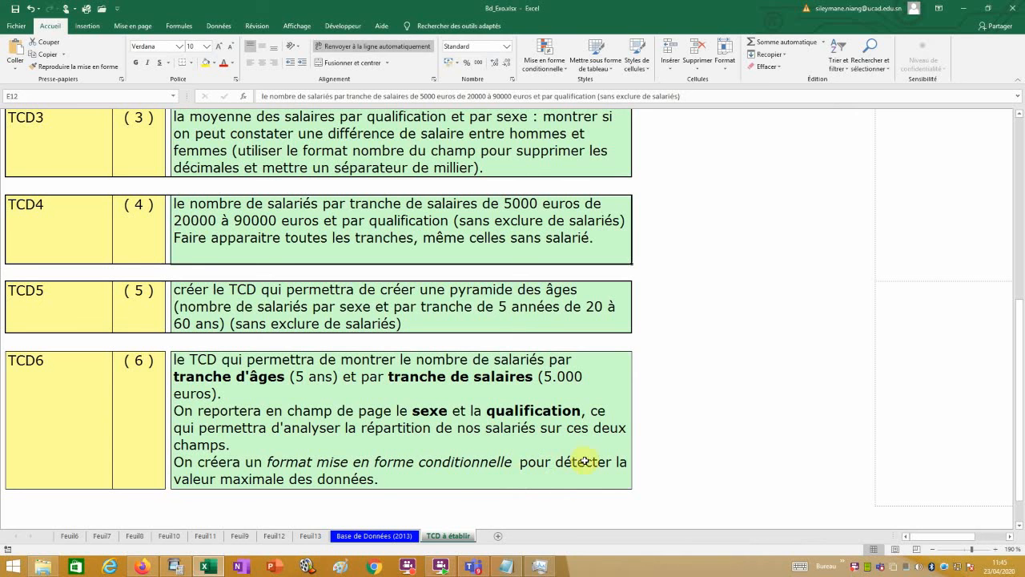
left_click(311, 535)
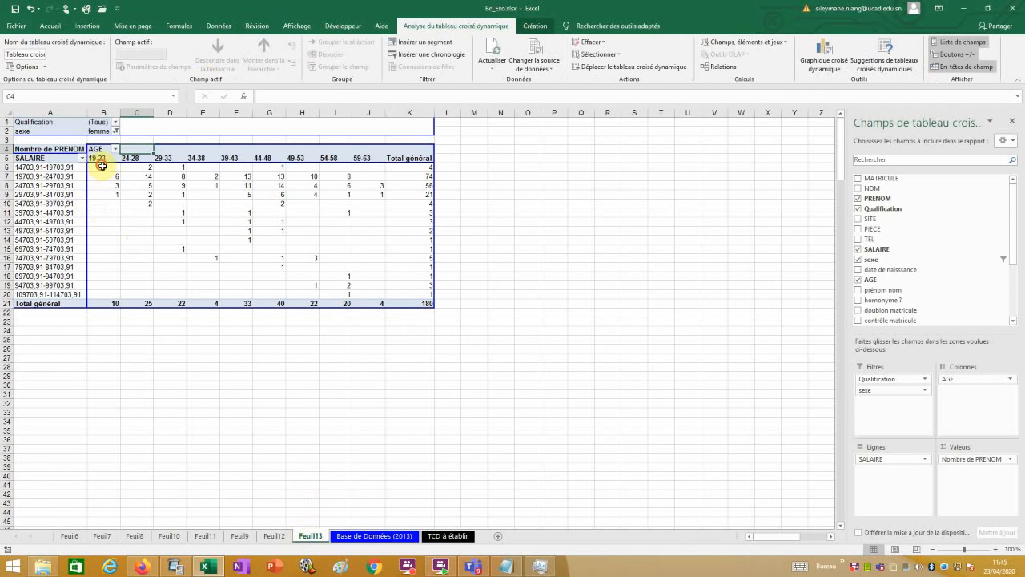
left_click_drag(102, 165, 391, 303)
left_click(62, 27)
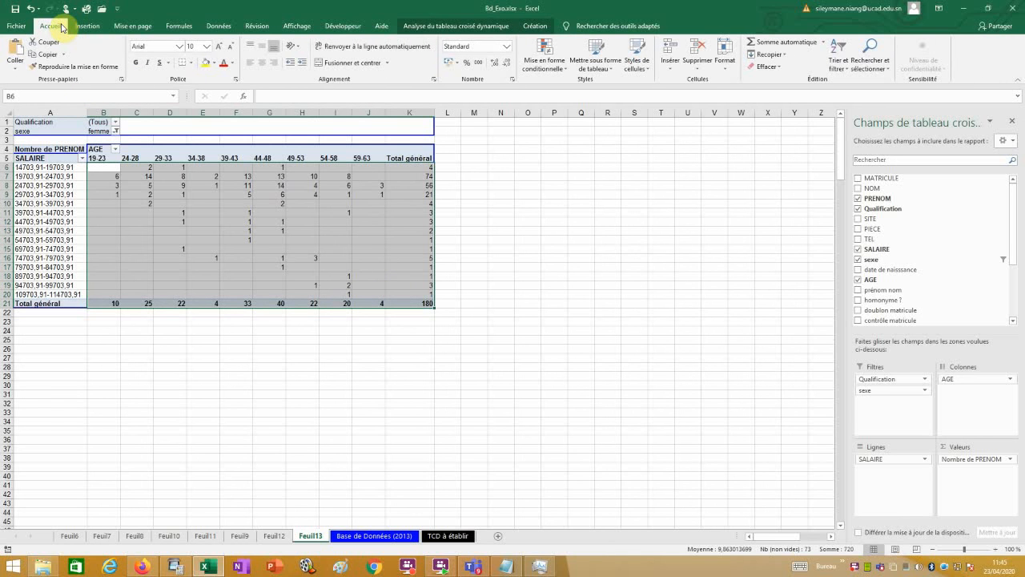
left_click(566, 69)
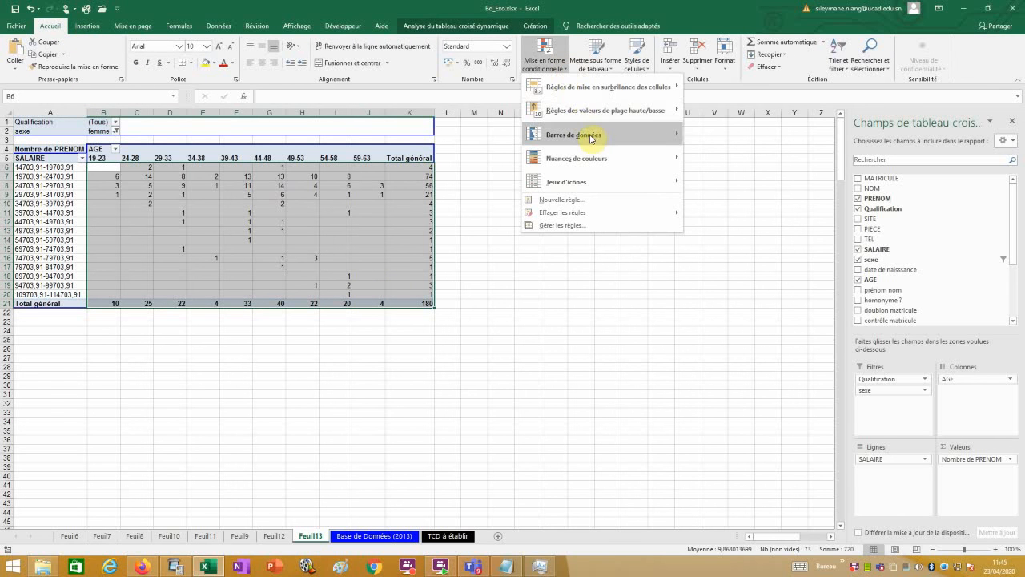
mouse_move(584, 136)
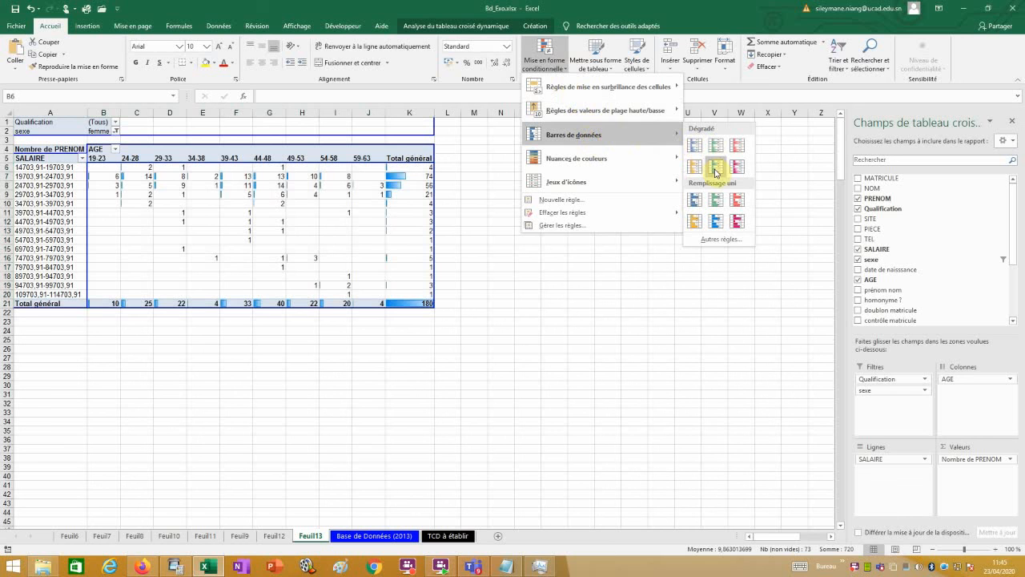
left_click(715, 169)
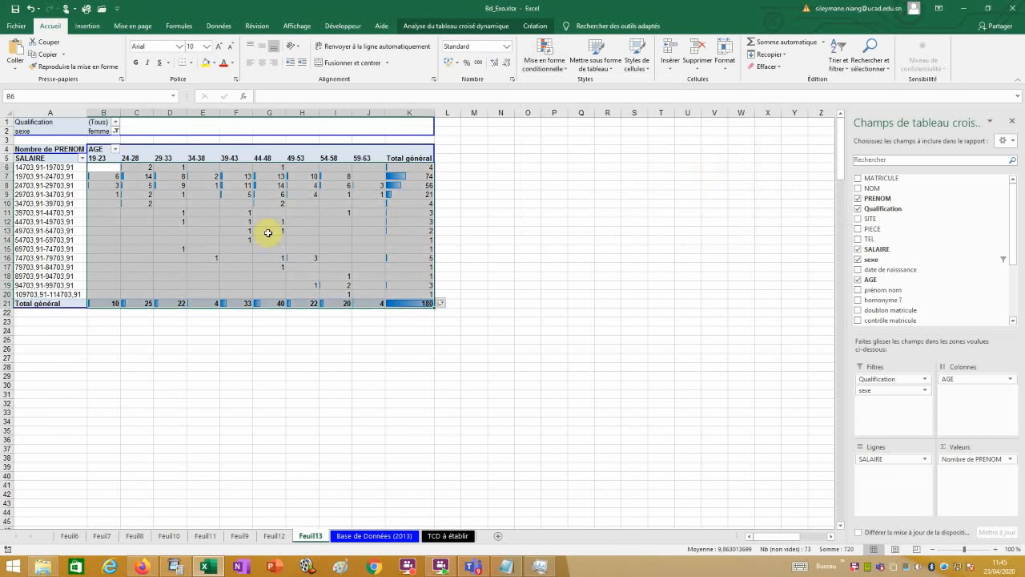
Clear the selection and examine the data bars across the whole salary and age pivot table.
scroll(408, 503, "up", 2)
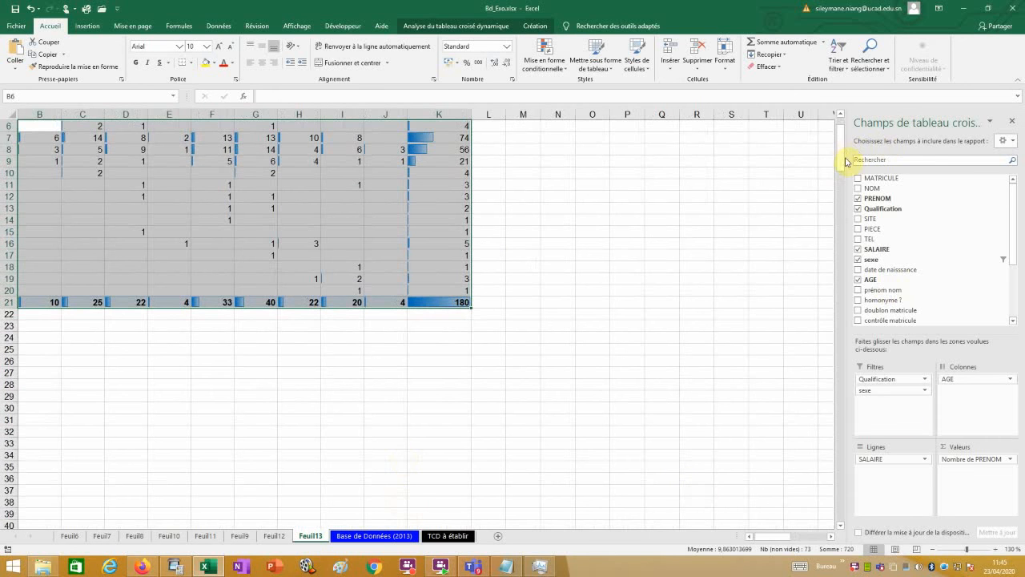
left_click_drag(841, 144, 840, 124)
left_click_drag(787, 537, 751, 542)
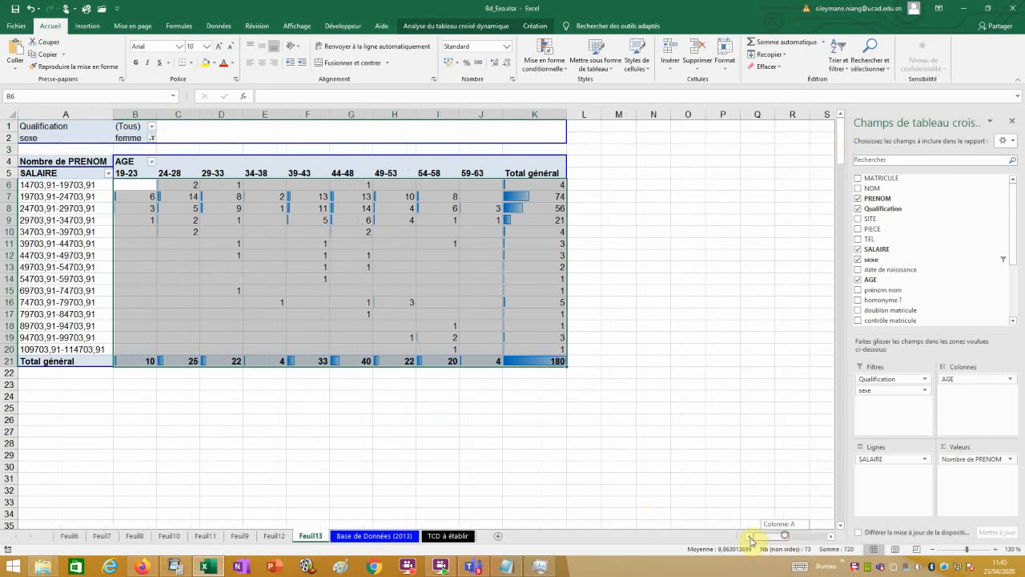
left_click(124, 188)
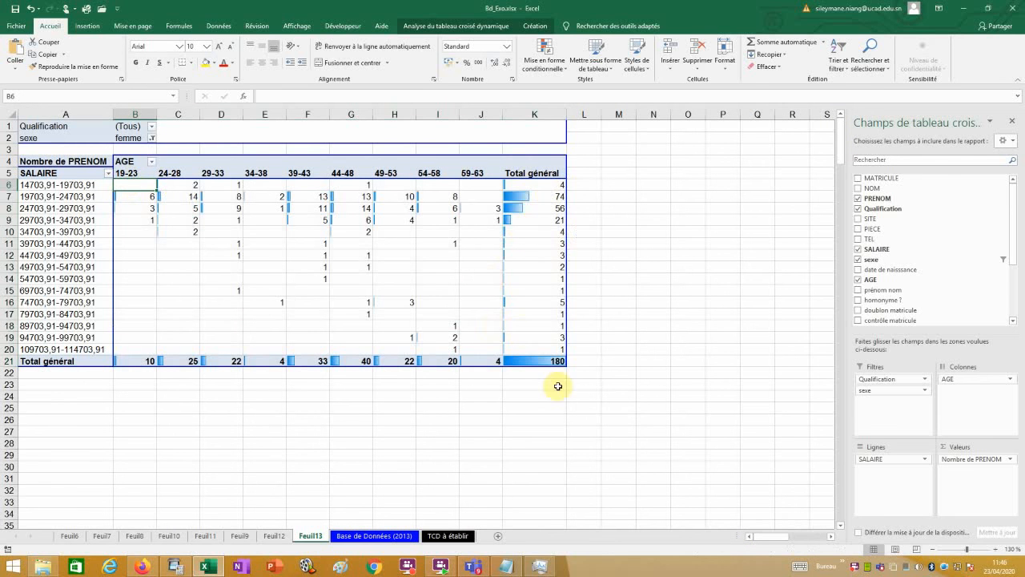
left_click(513, 417)
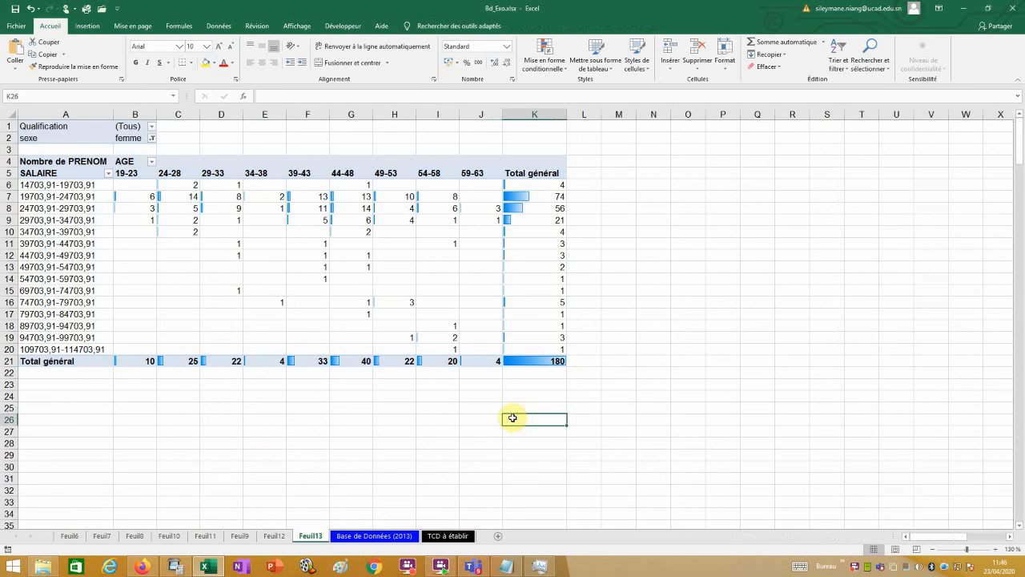
left_click(165, 452)
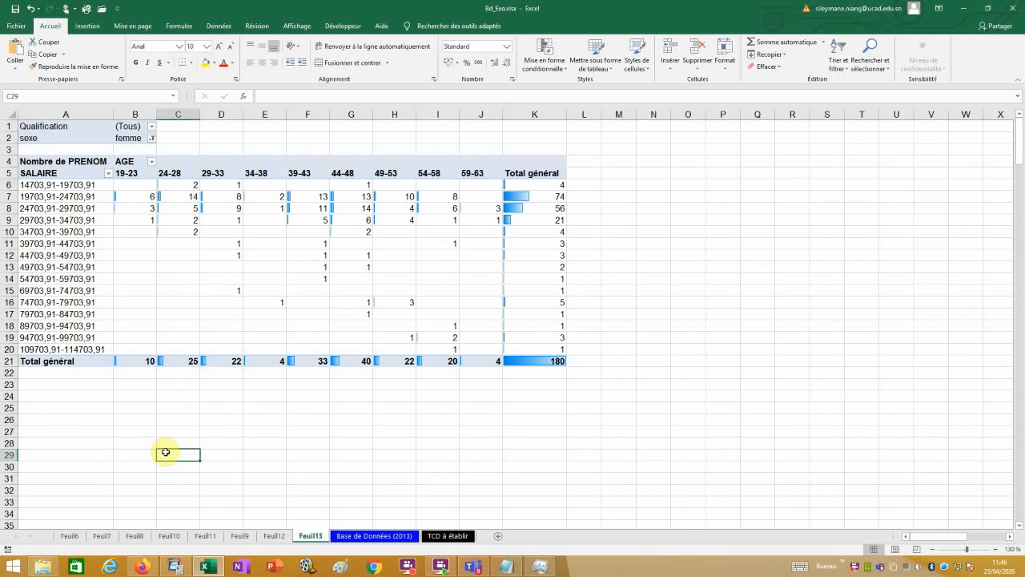